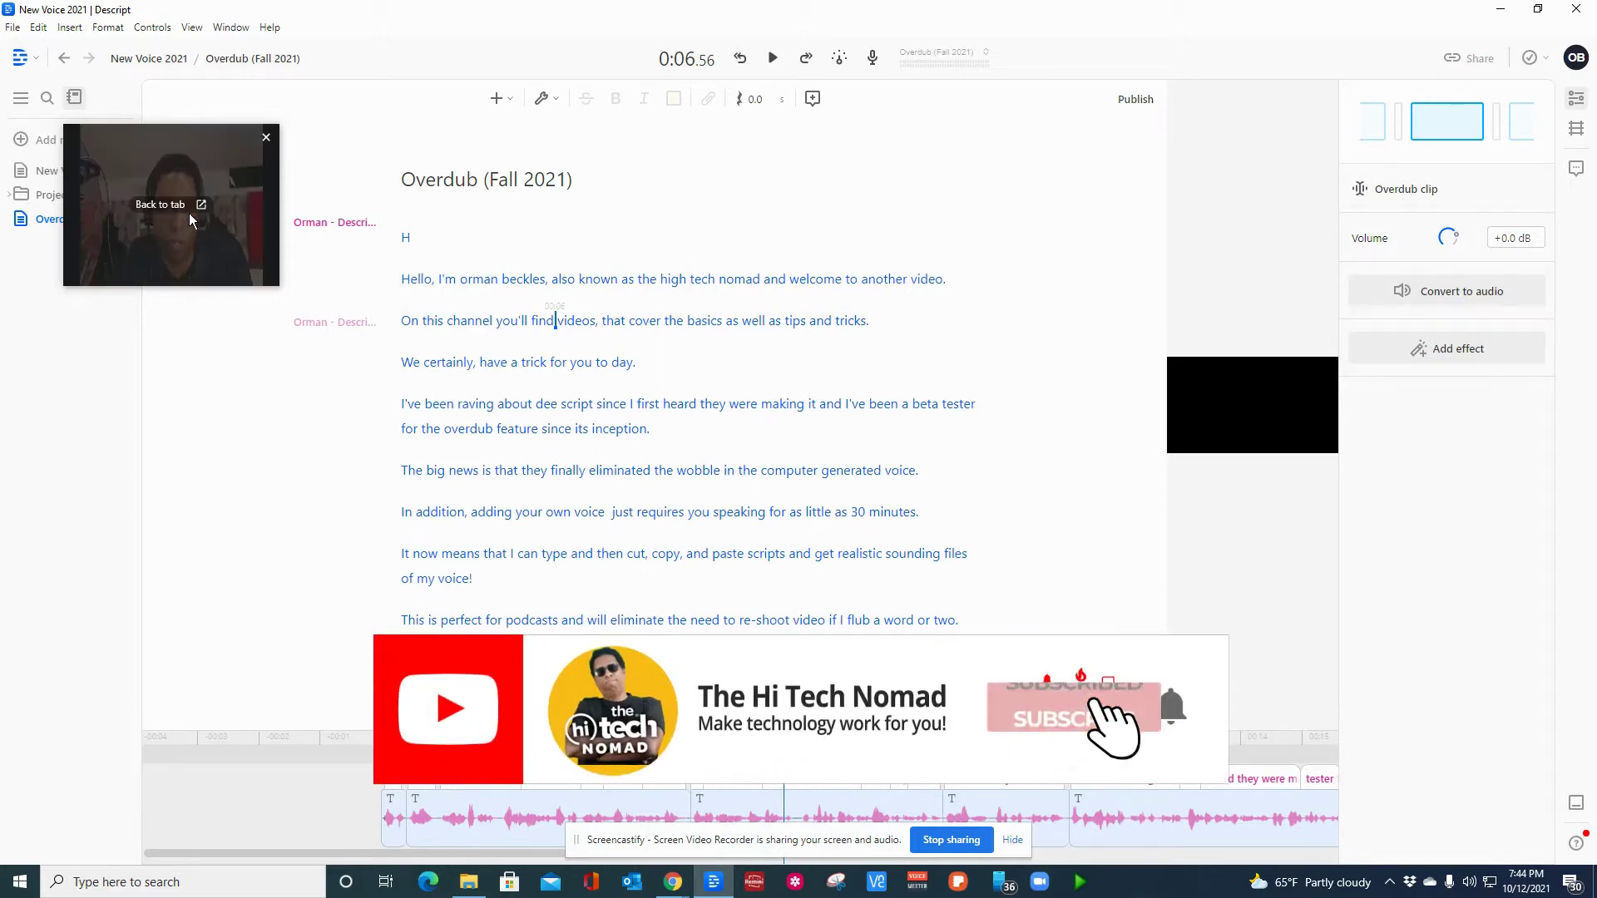
- Hide the Overdub (Fall 2021) project sidebar and bring up the Descript logo menu
click(21, 99)
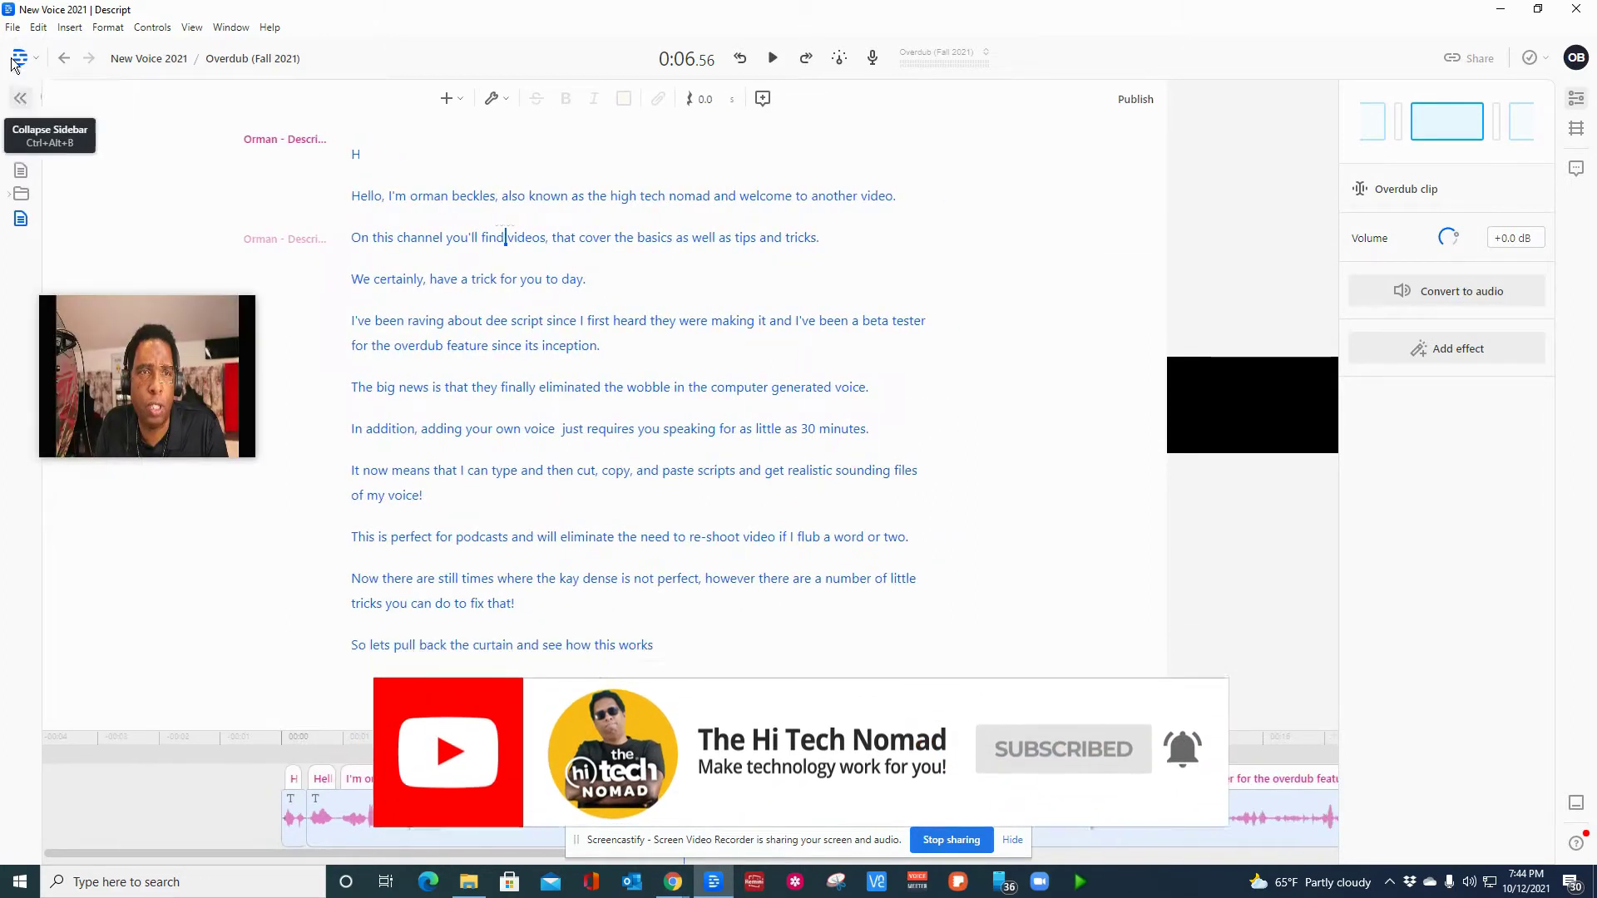
click(18, 57)
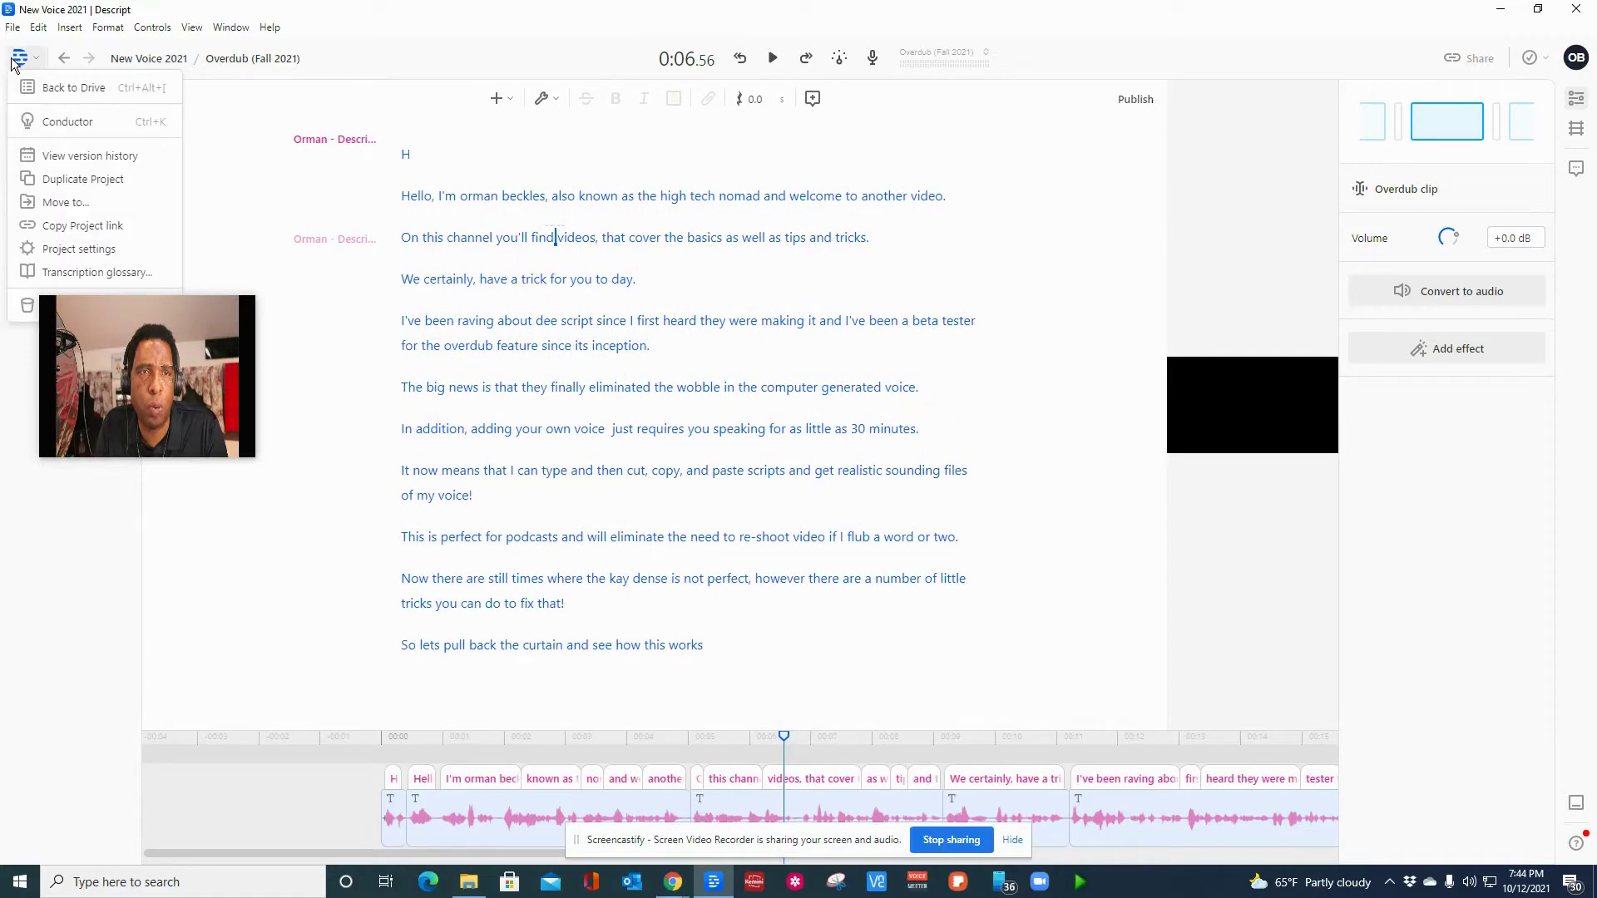
- Go back to Drive View and show the 'Orman - Descript Pro' Overdub voice page
click(45, 84)
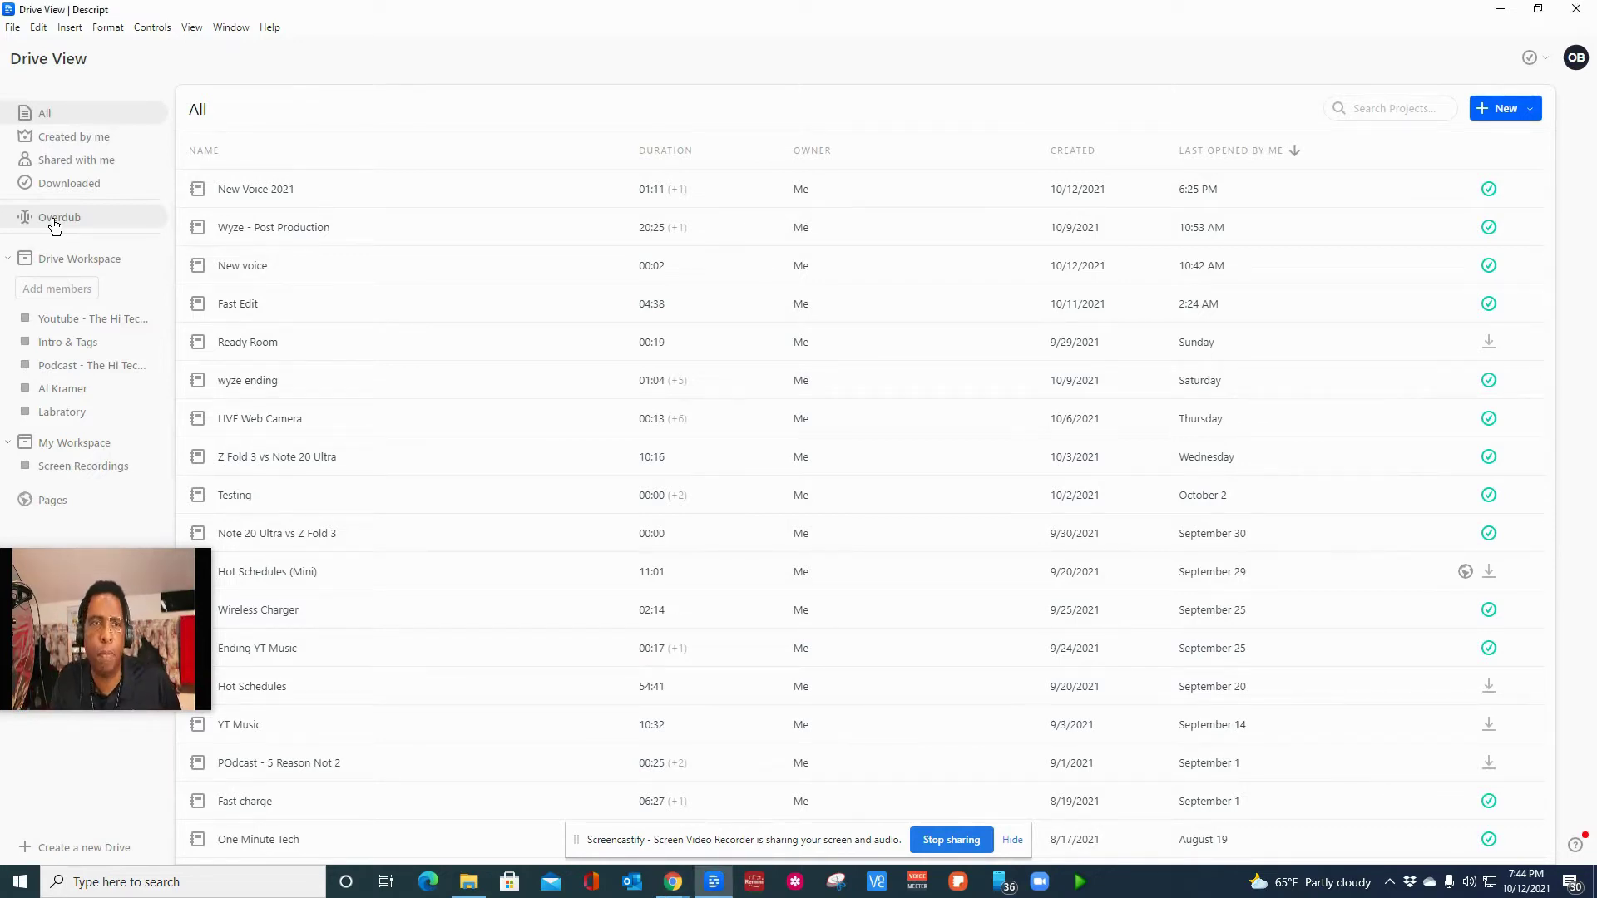
click(53, 219)
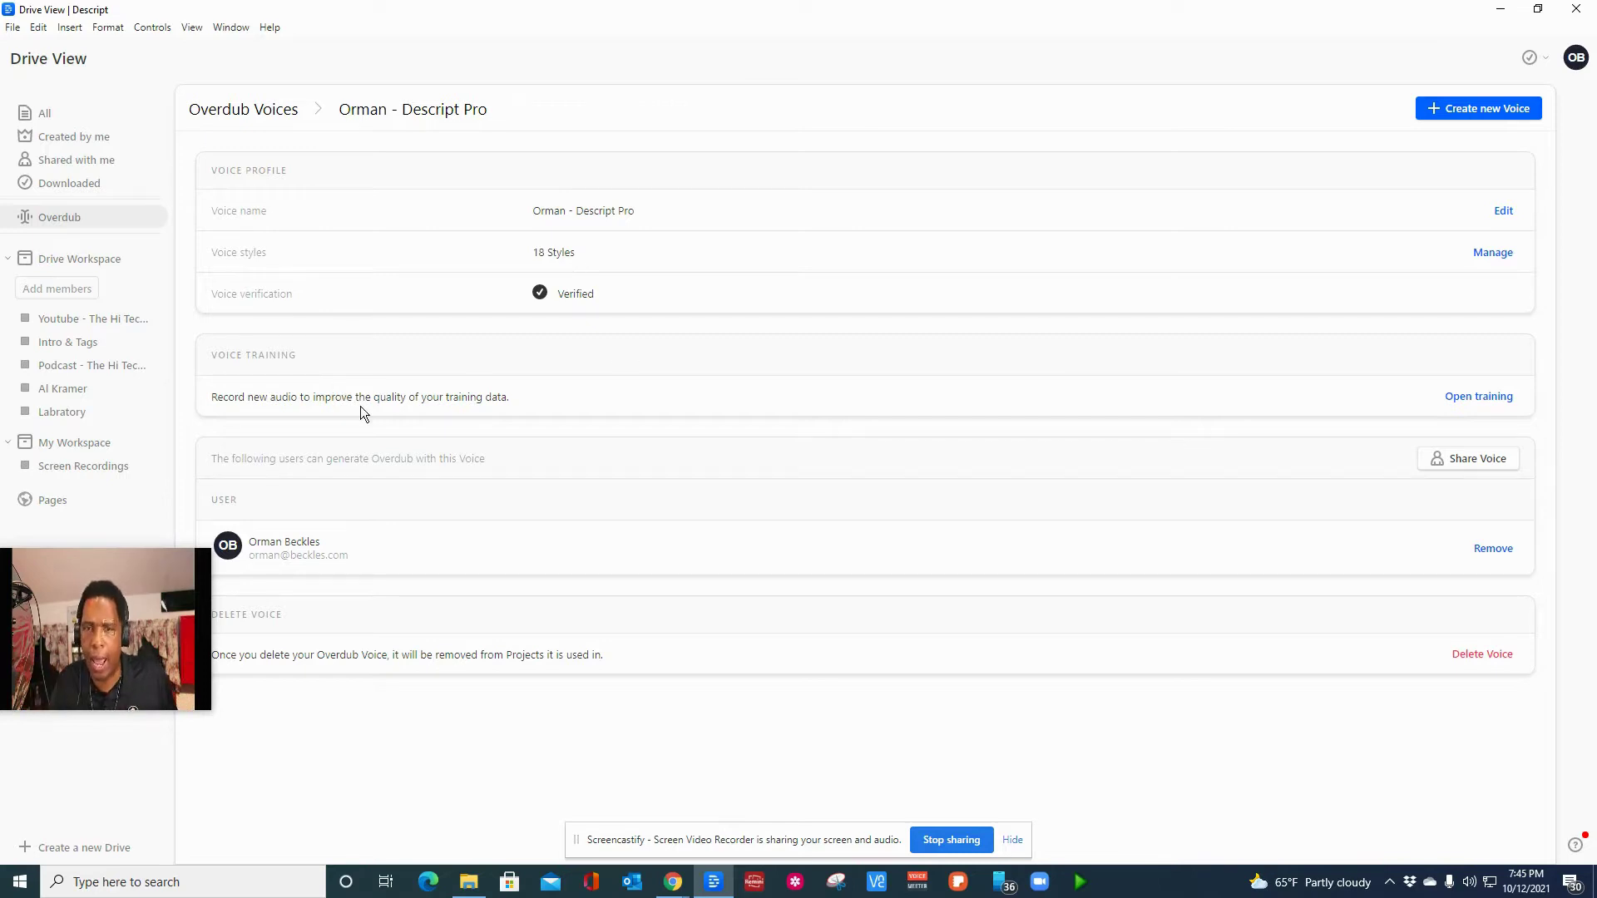
- Open the Orman voice's training project on its Record Here transcript
click(1471, 399)
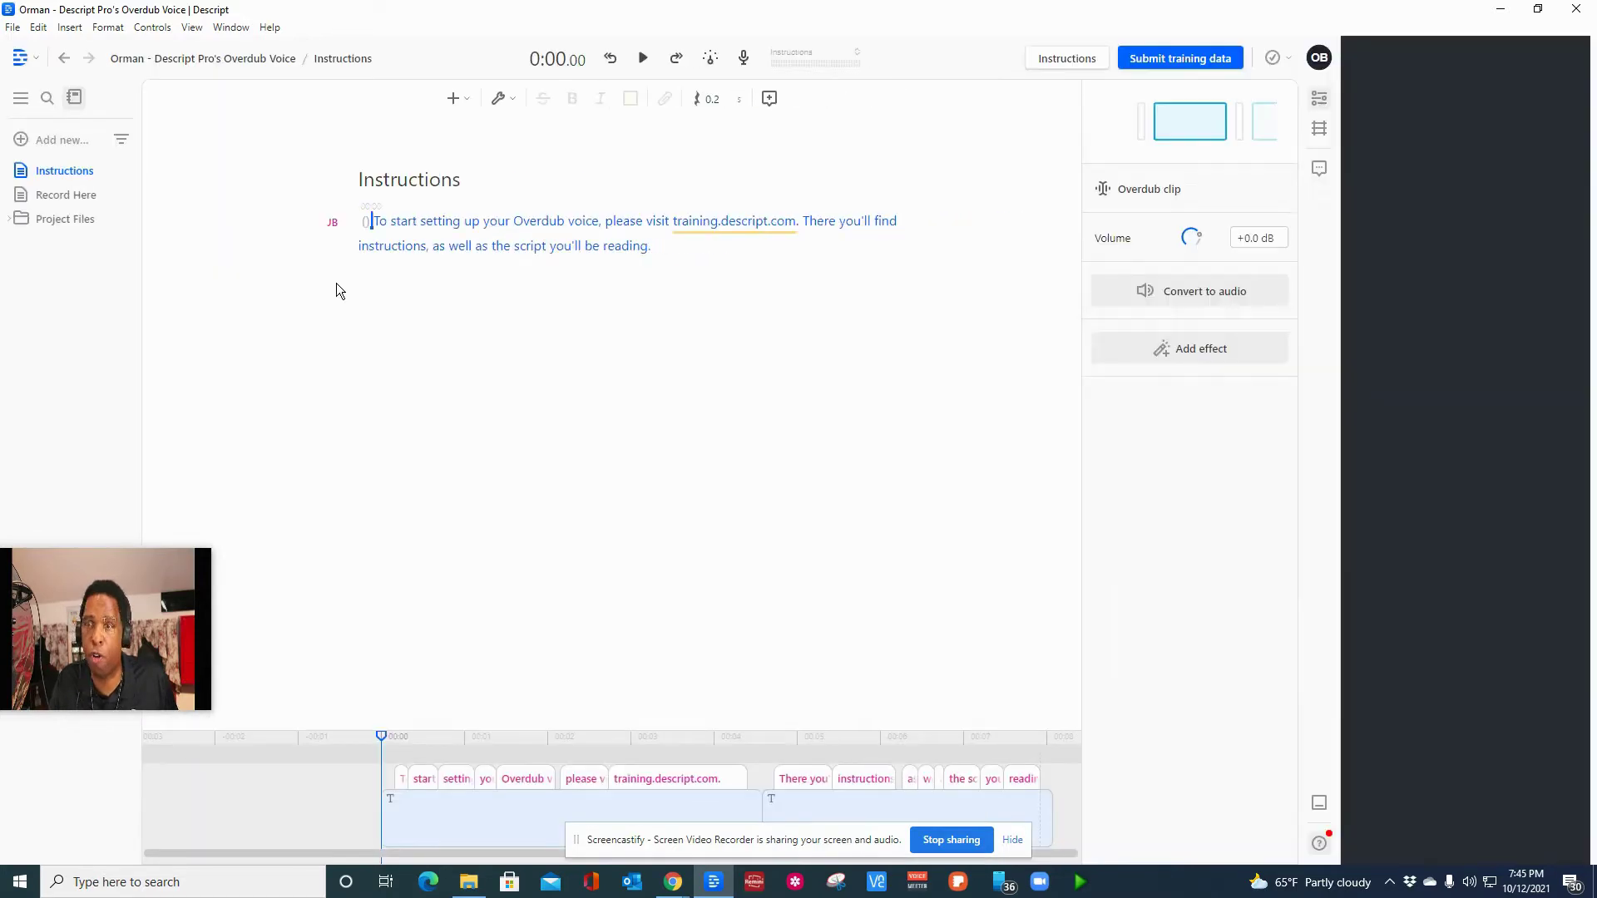
click(69, 196)
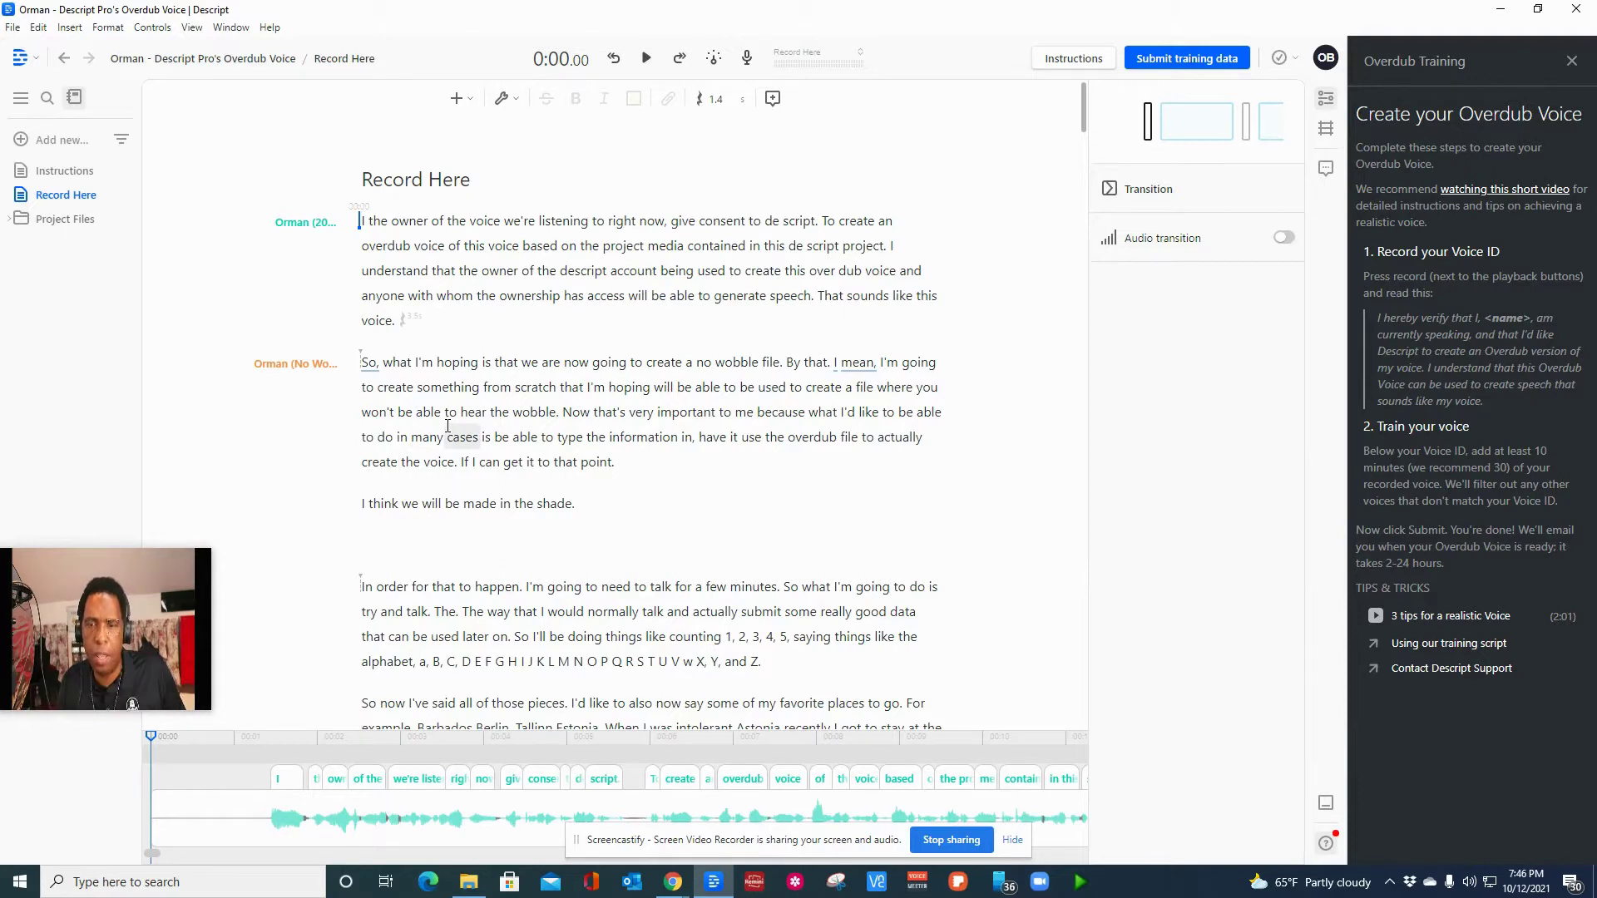
scroll(462, 434, down, 1)
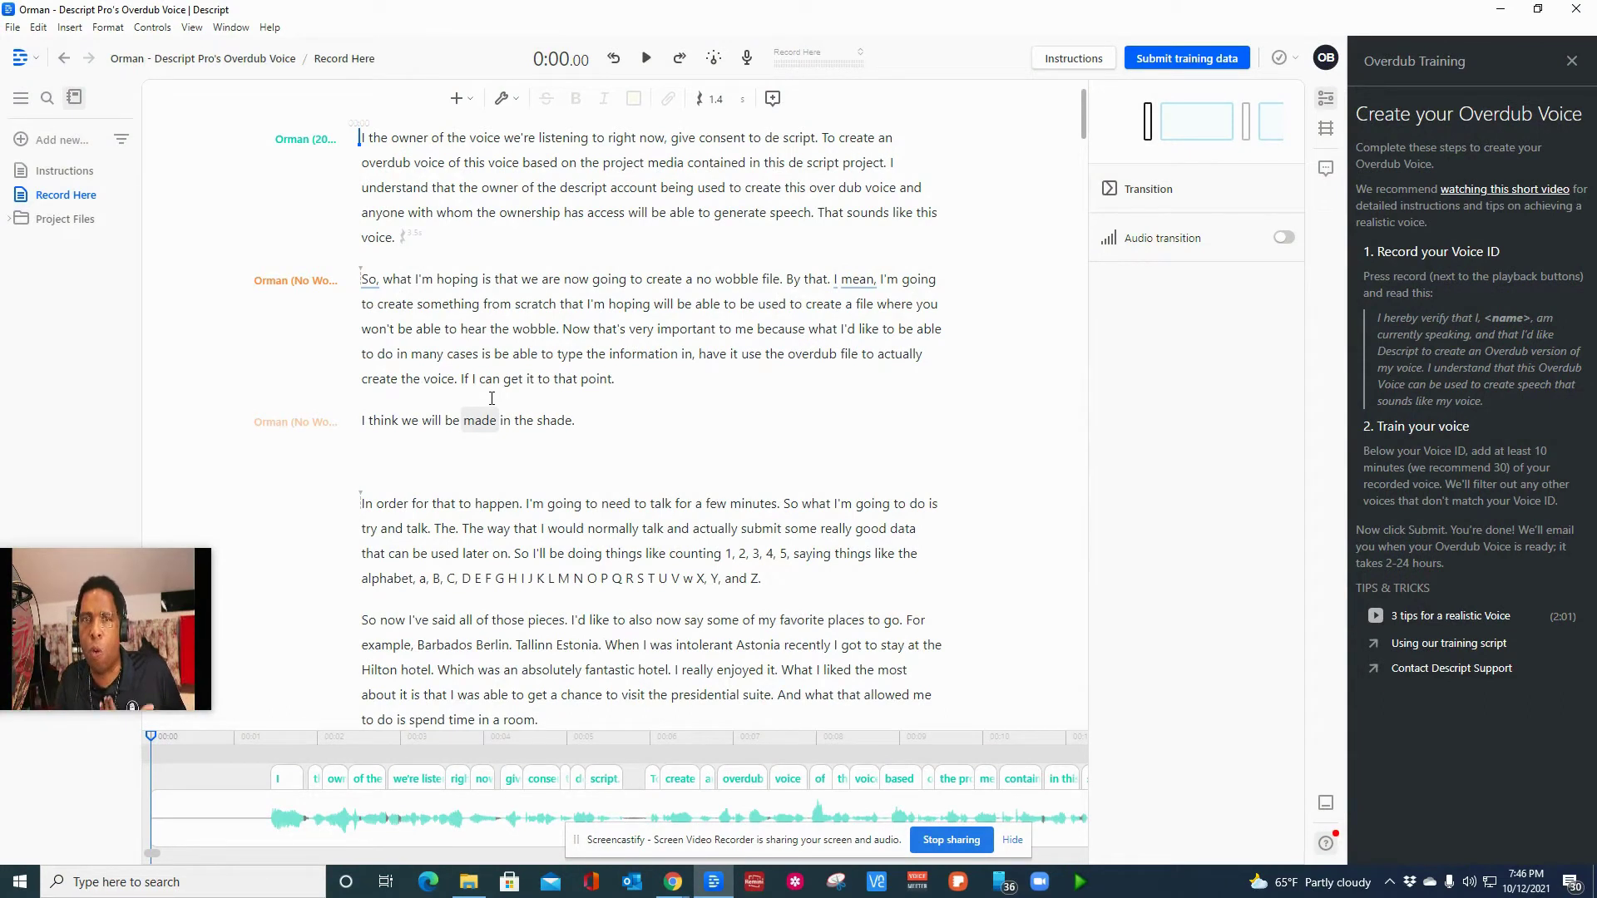
- Exit the training project through Voice detail and list all projects in Drive View
click(65, 62)
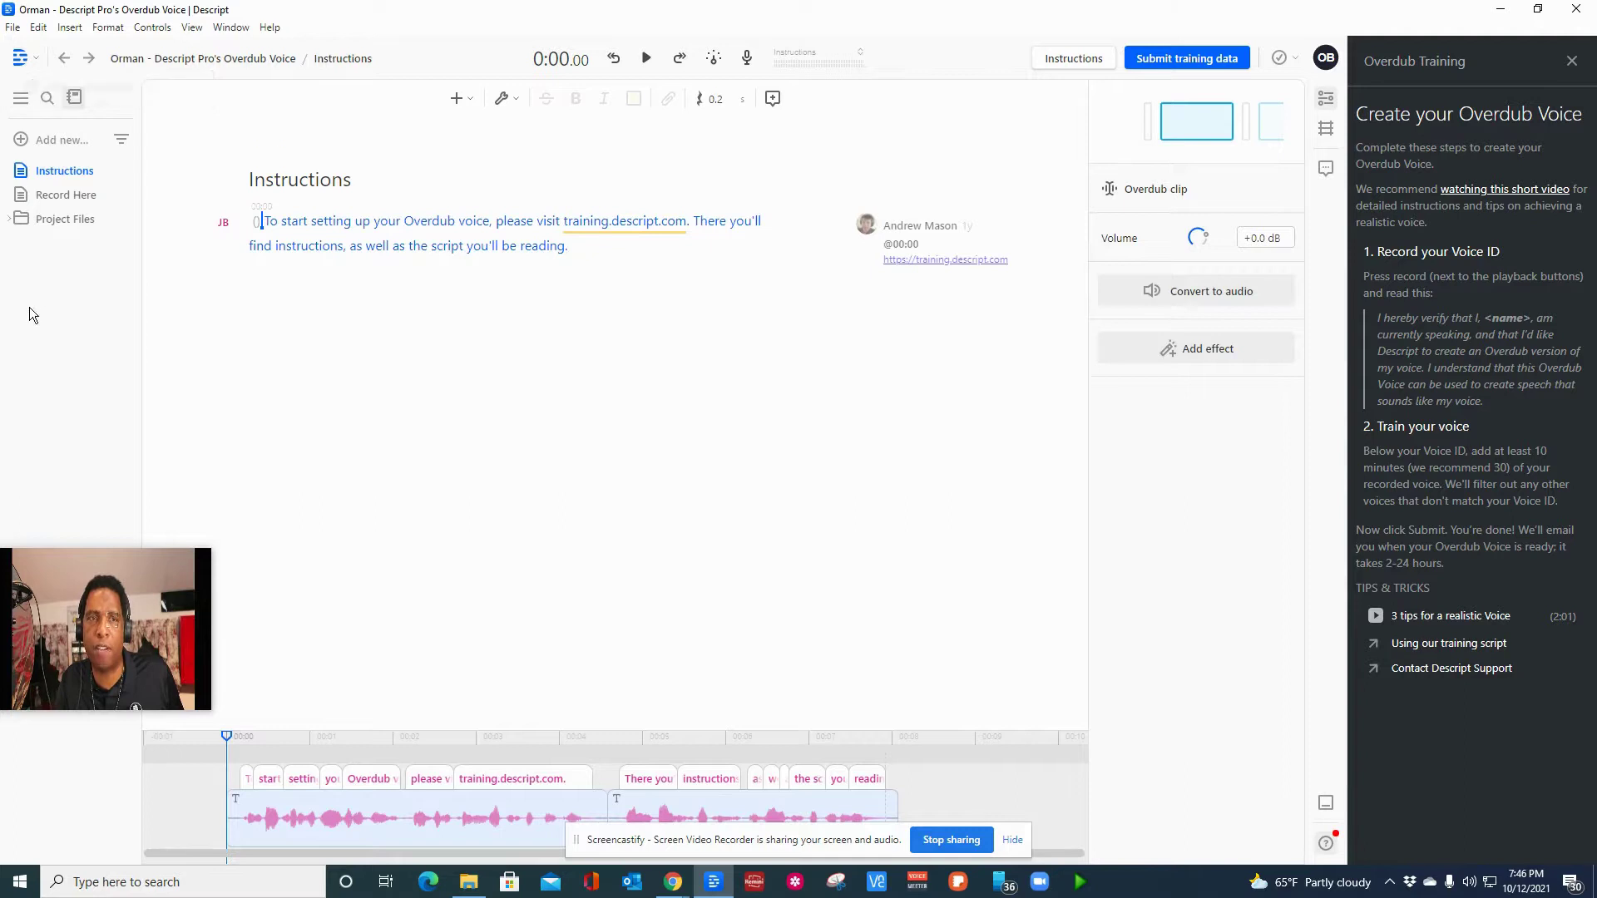
click(18, 99)
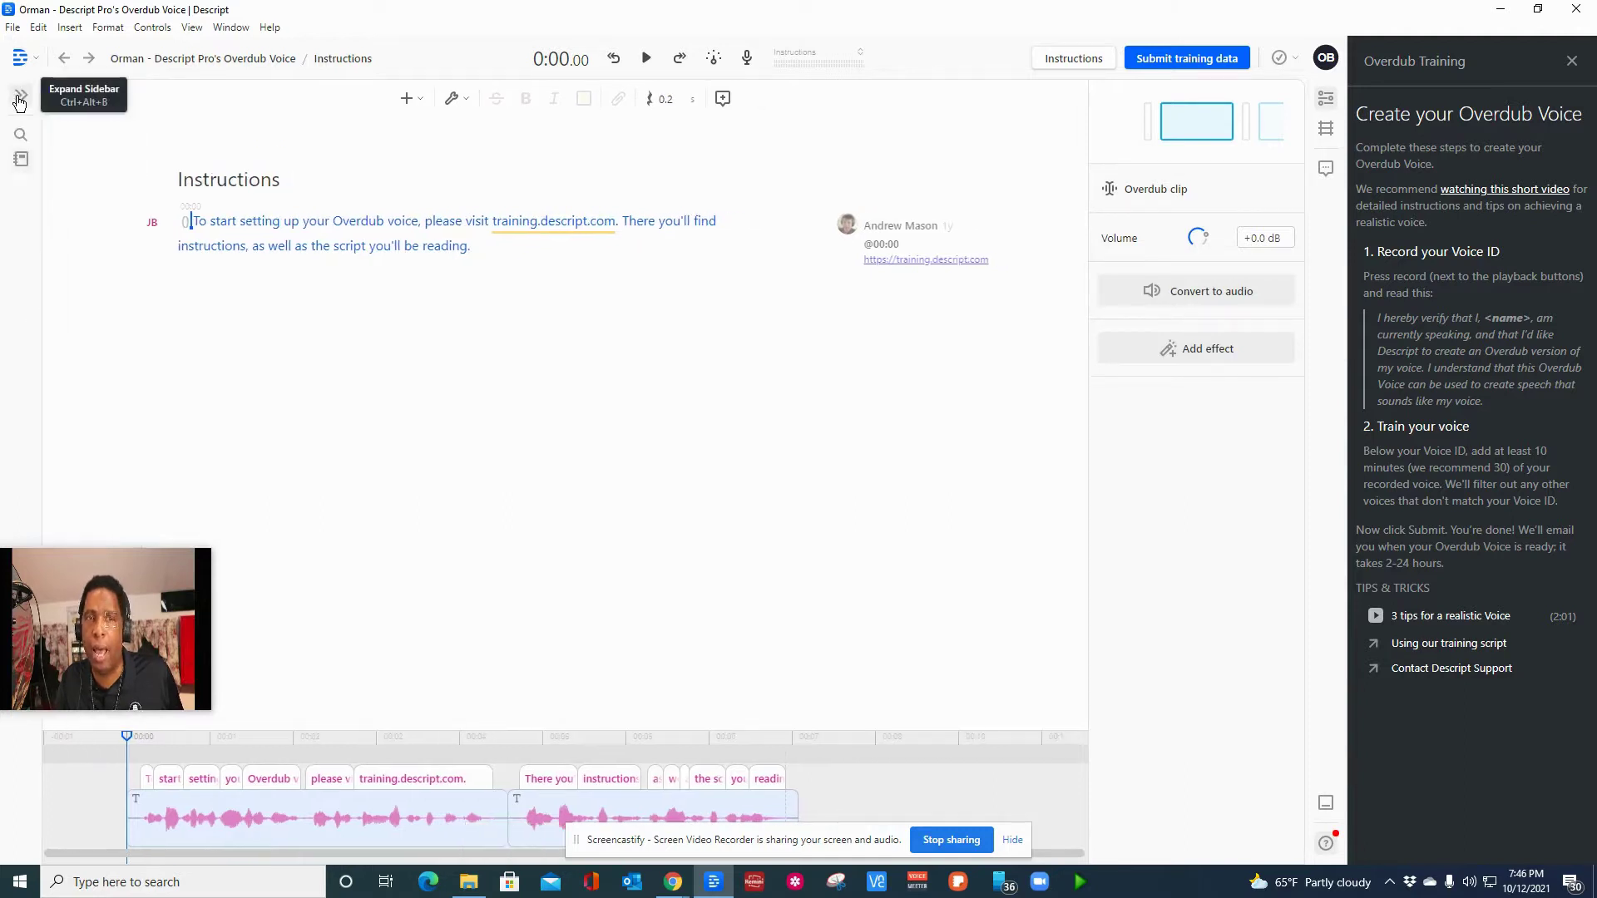
click(54, 98)
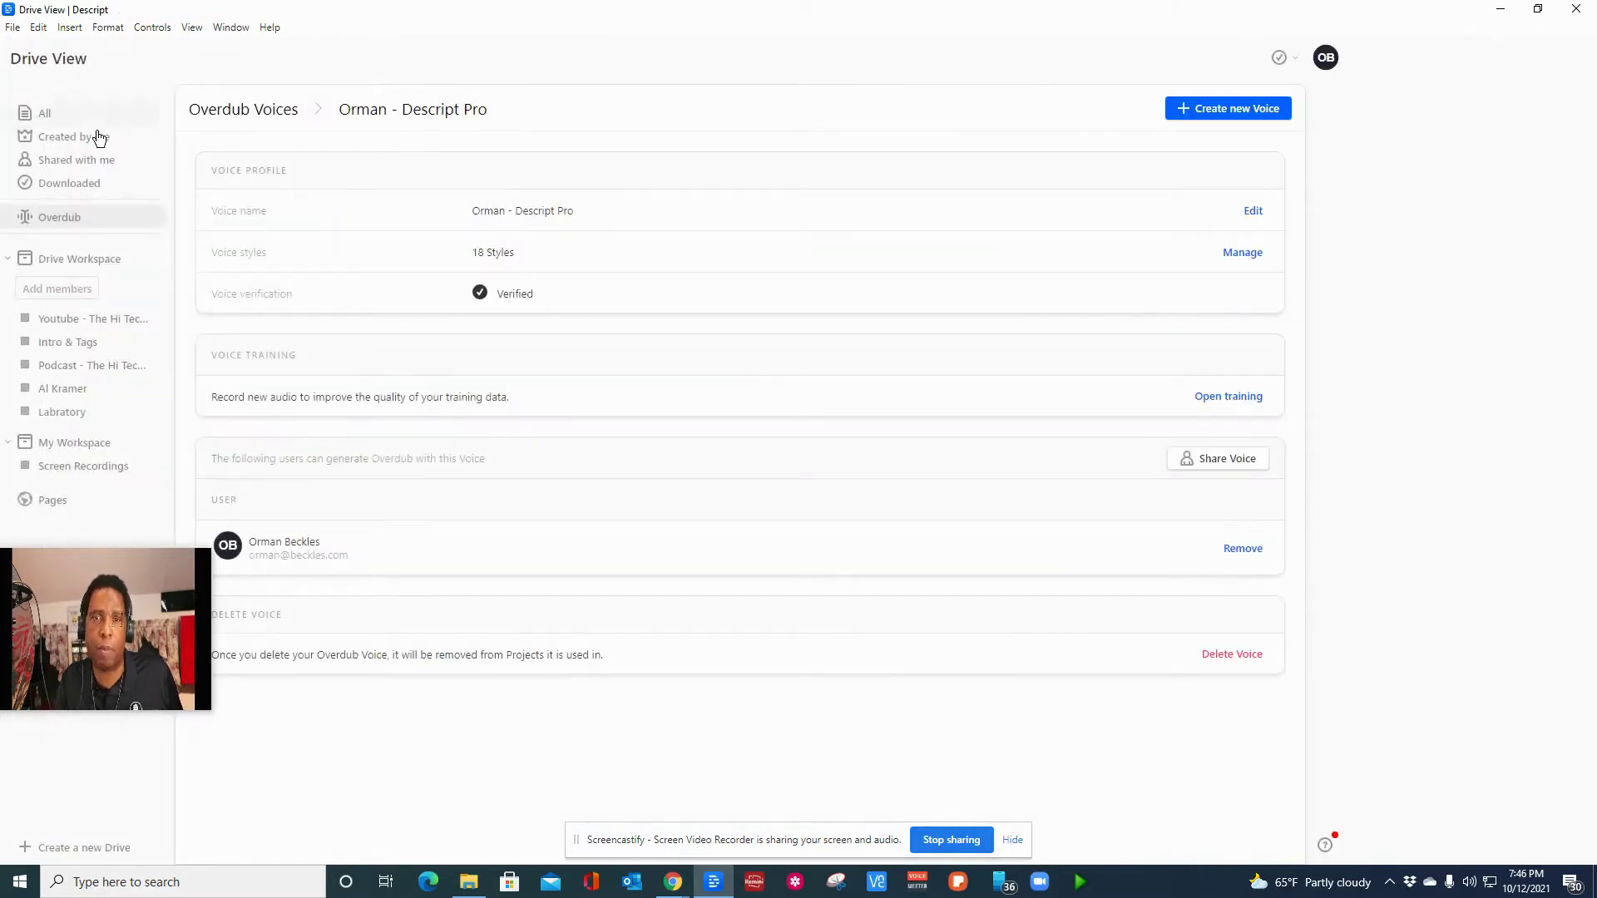
click(25, 124)
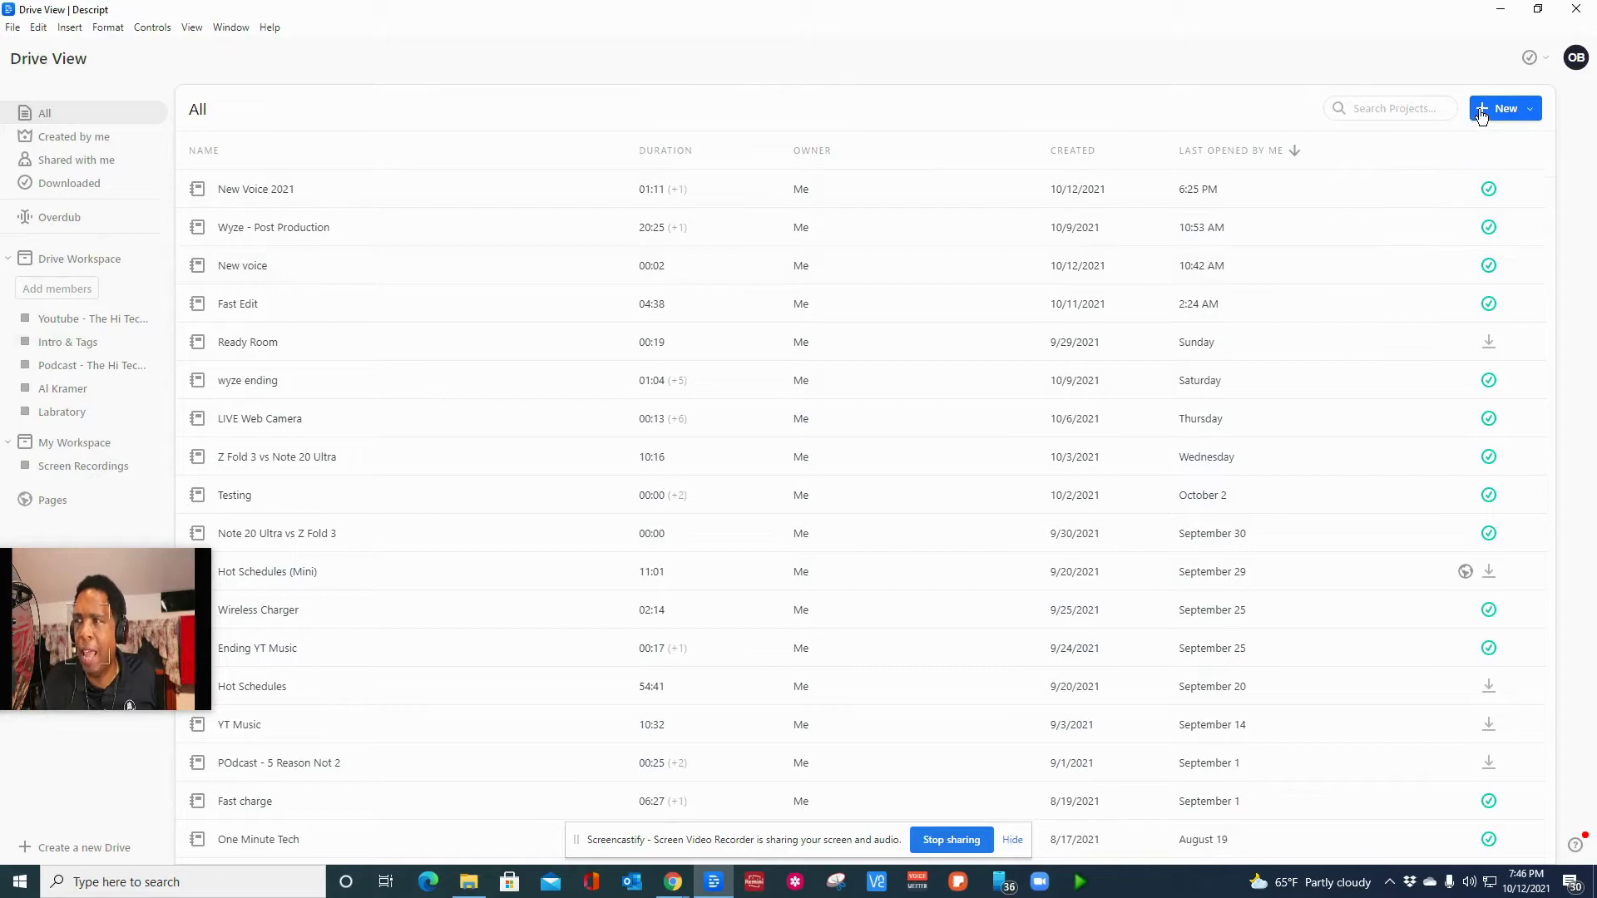
- Create project THTN with 'Orman - Descript Pro' as its first speaker
click(1478, 109)
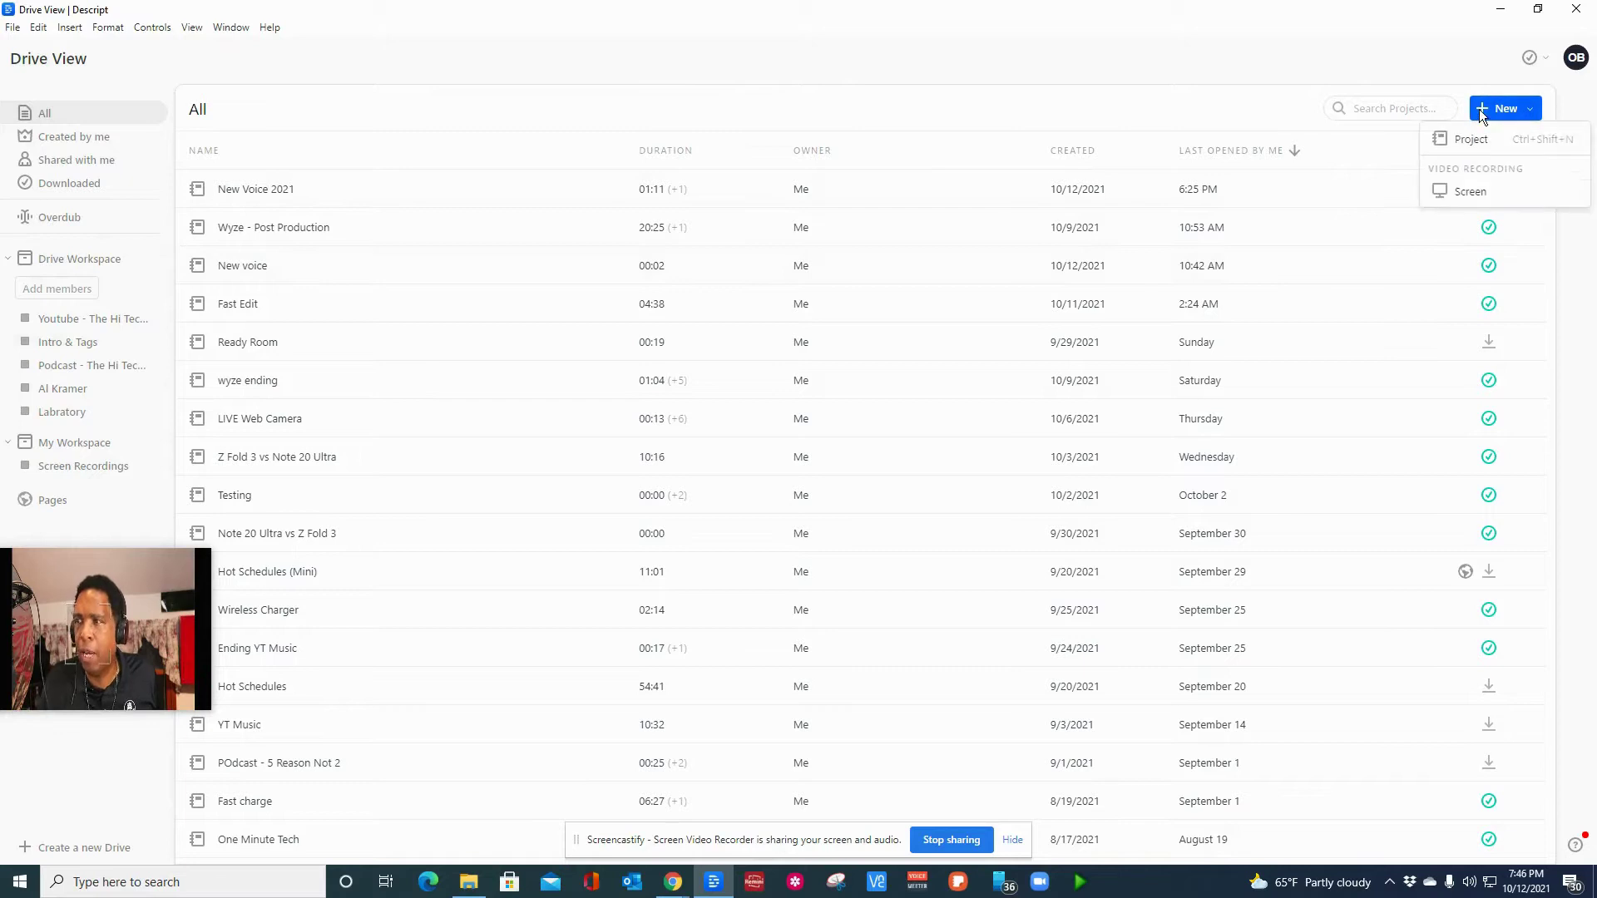
click(1469, 135)
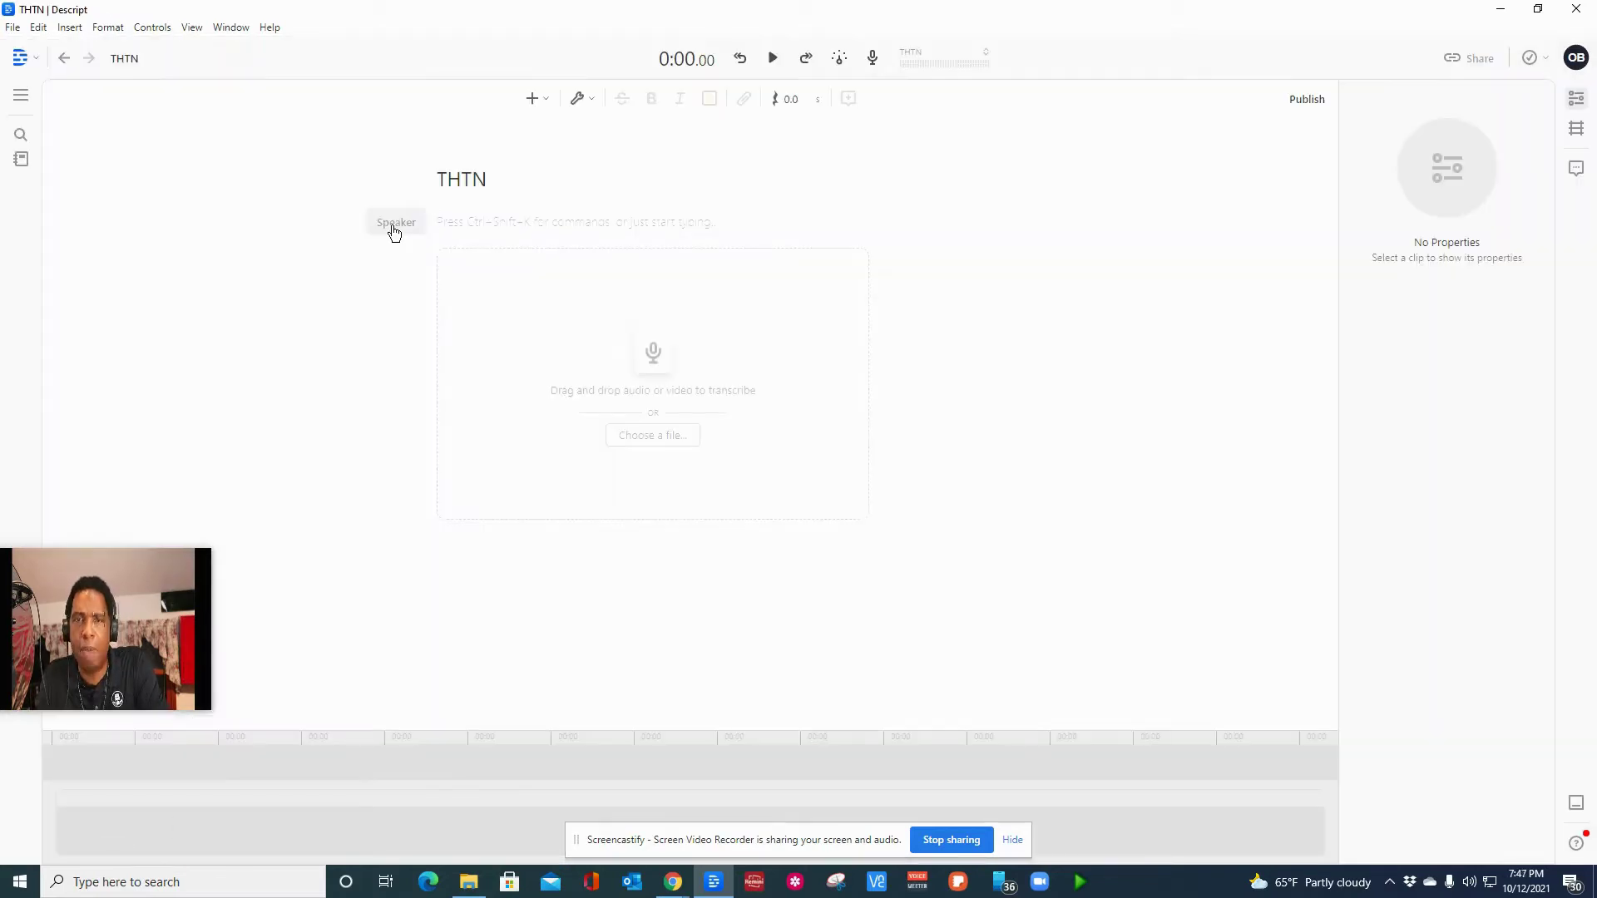
click(395, 231)
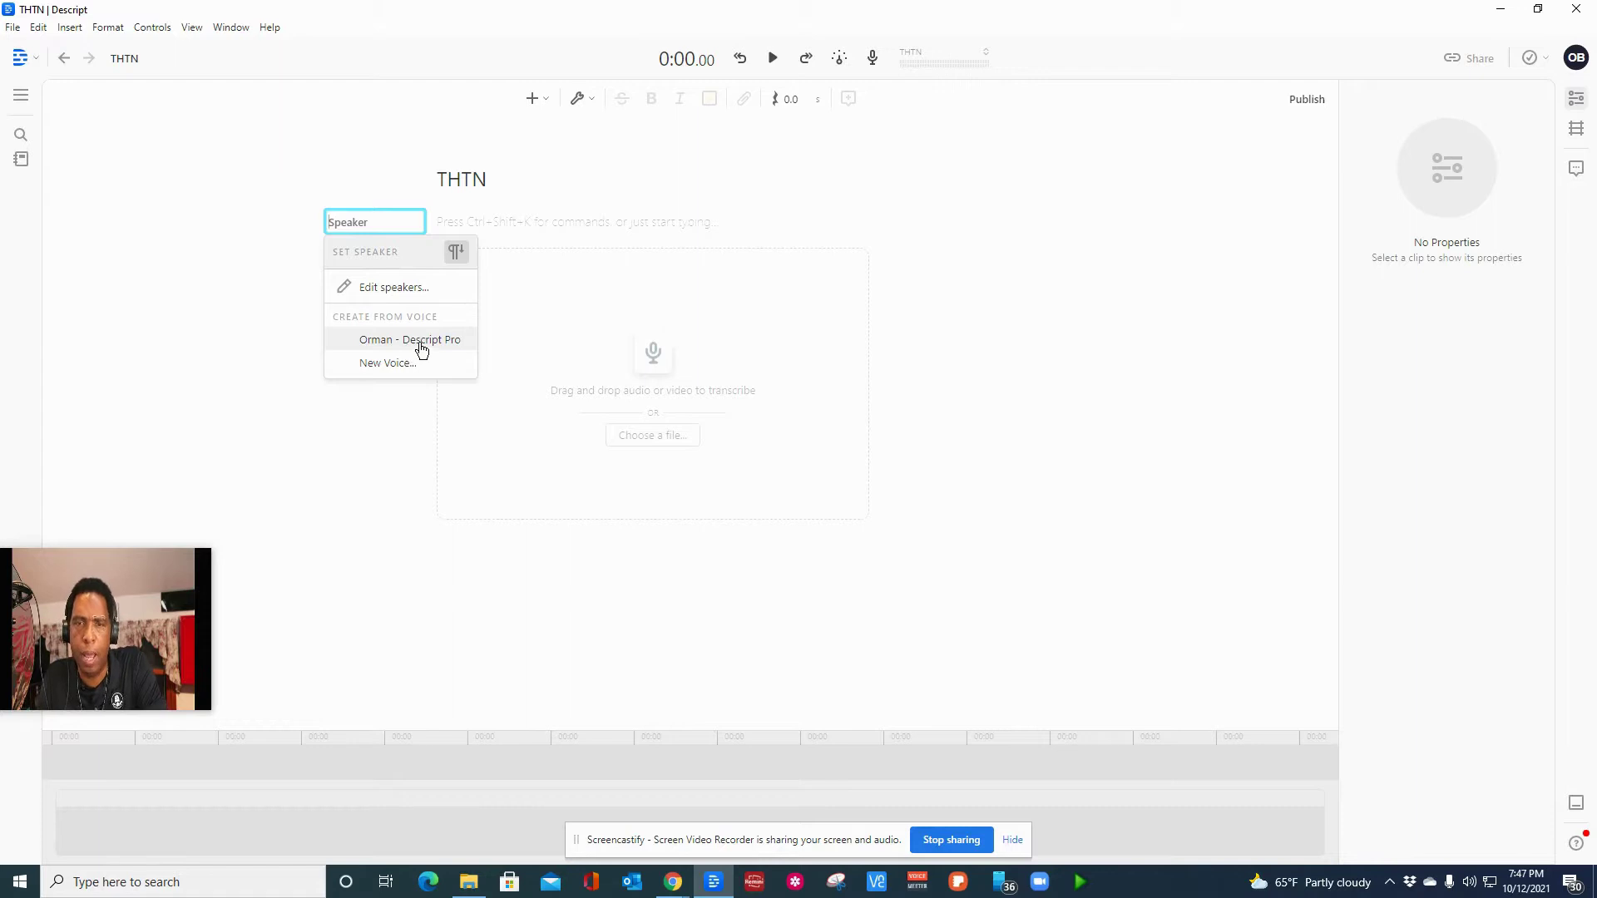
click(420, 339)
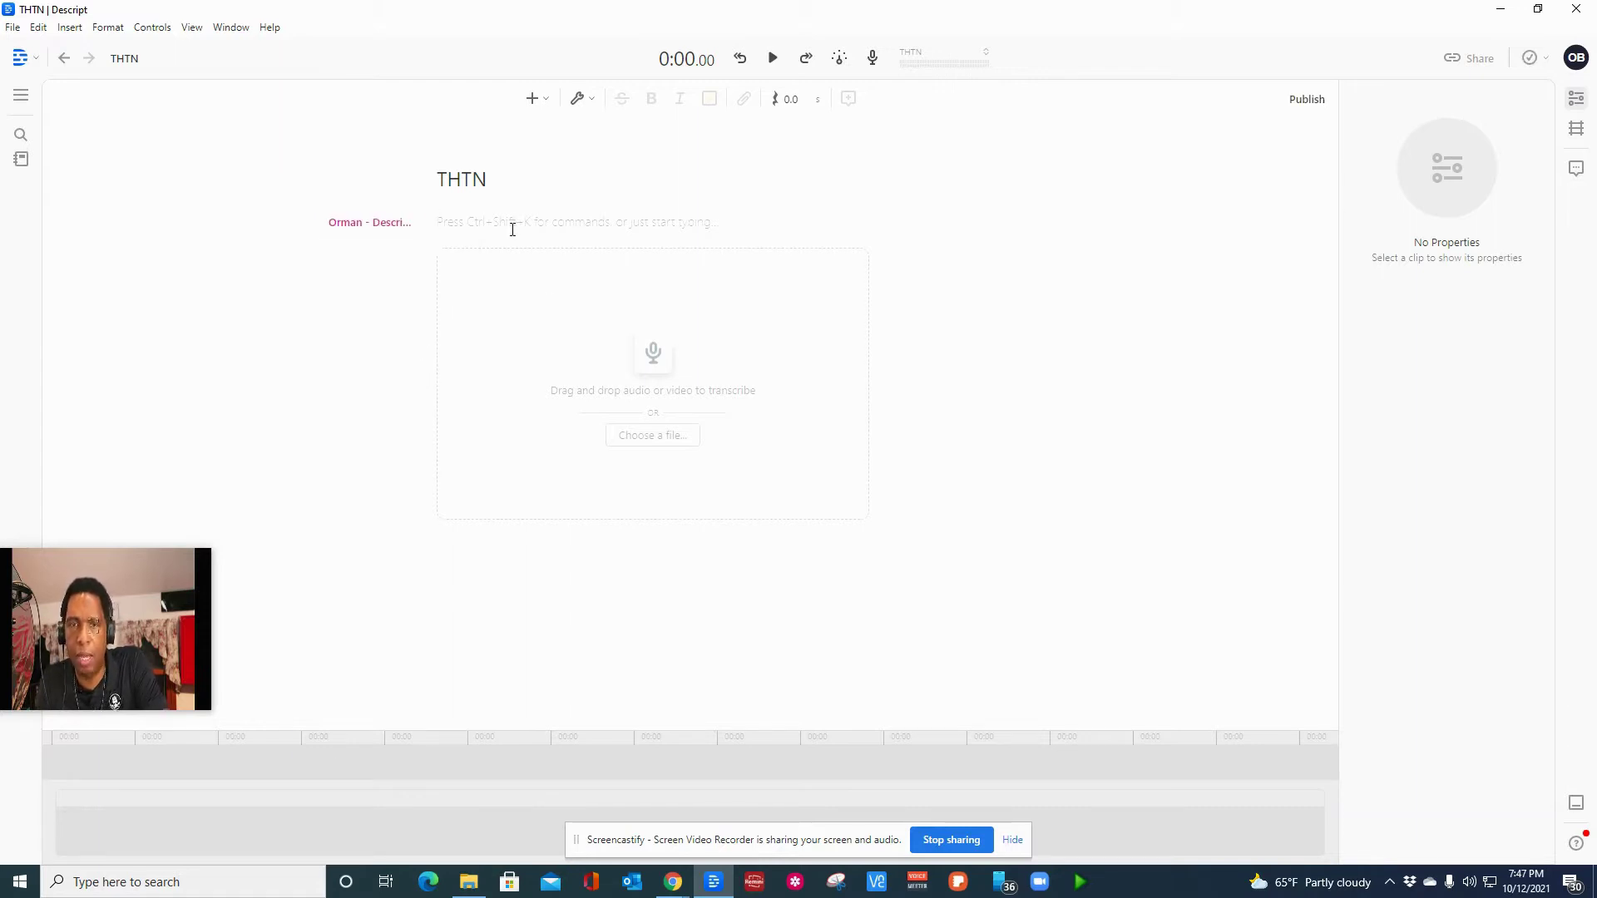
text(THis)
- Type the studio-news introduction line, fix stray letters, and add an empty paragraph
key(BackSpace)
key(BackSpace)
key(BackSpace)
text(hi)
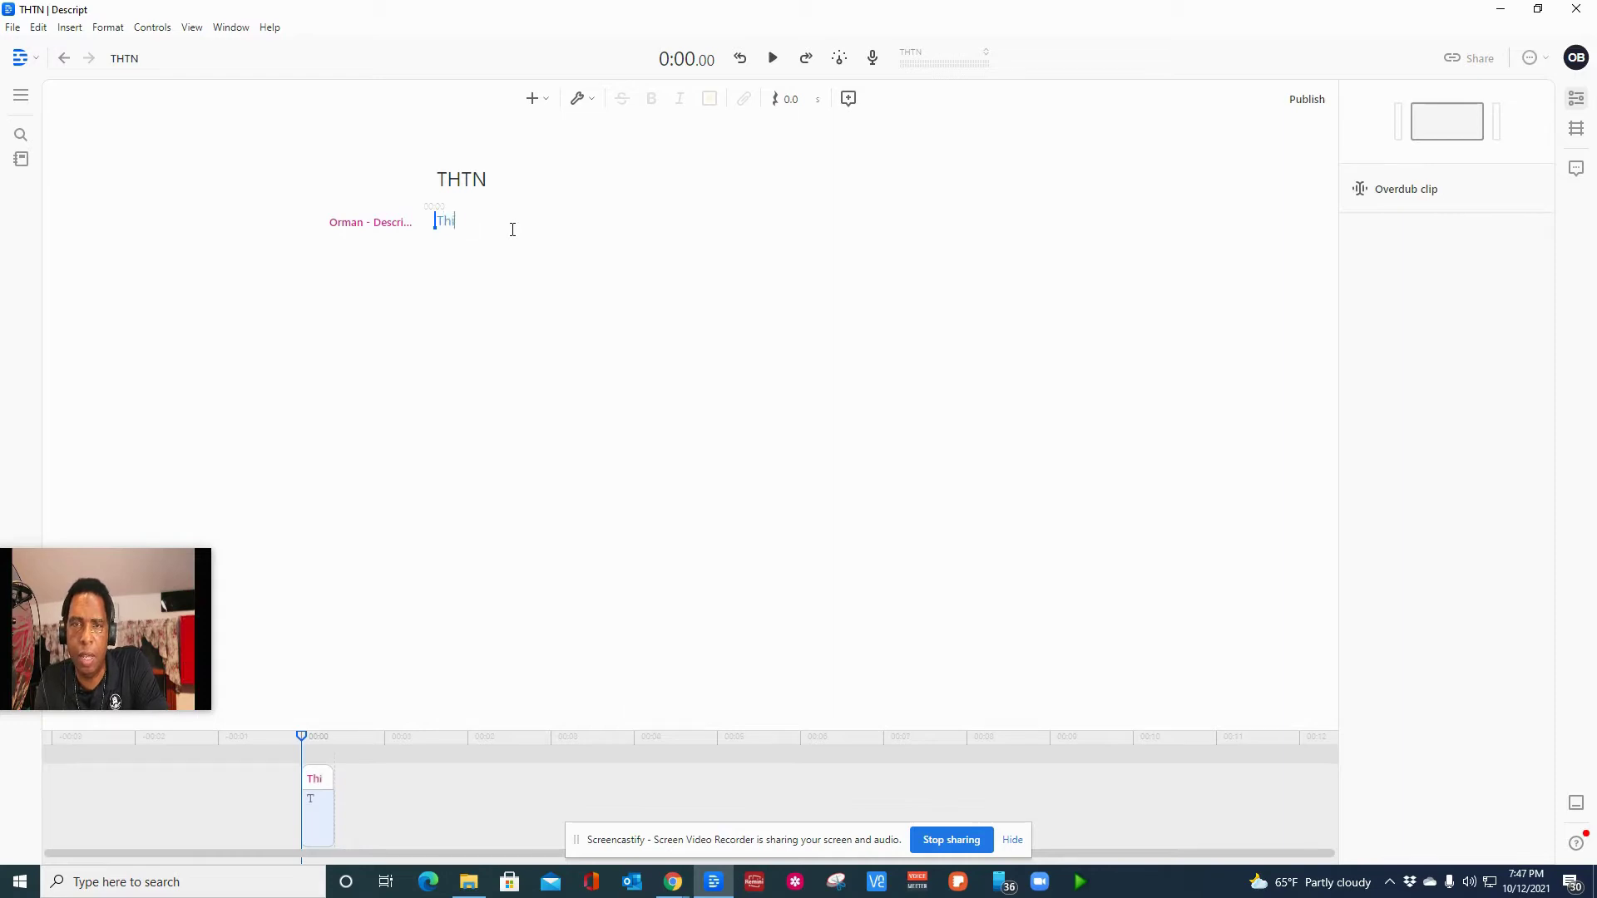
text(s is the)
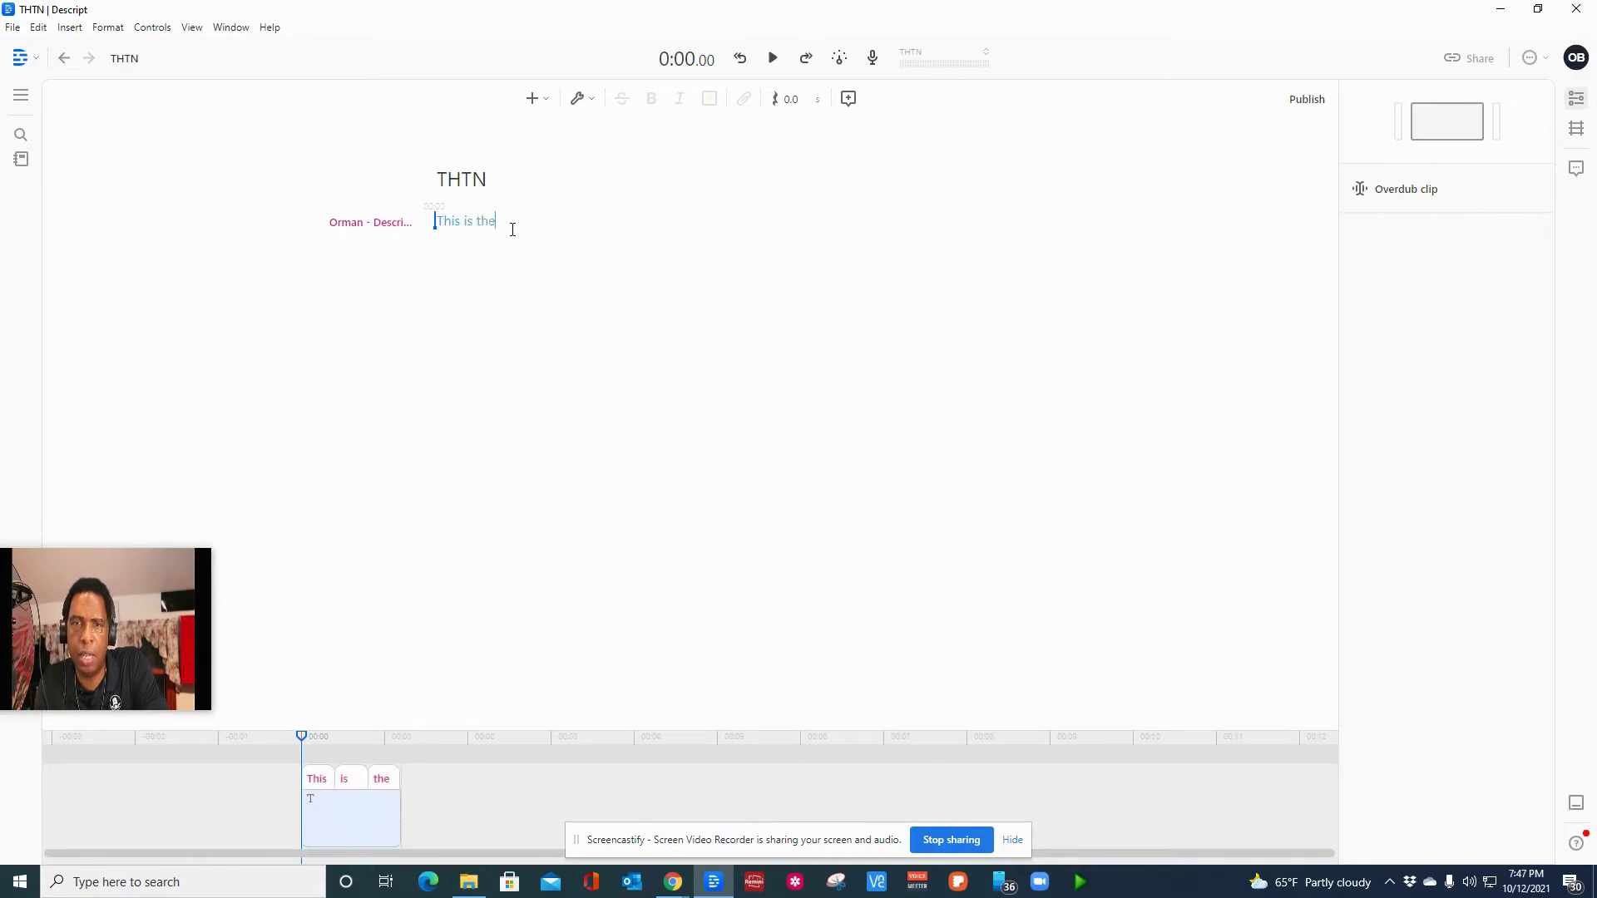
key(BackSpace)
text(Orman)
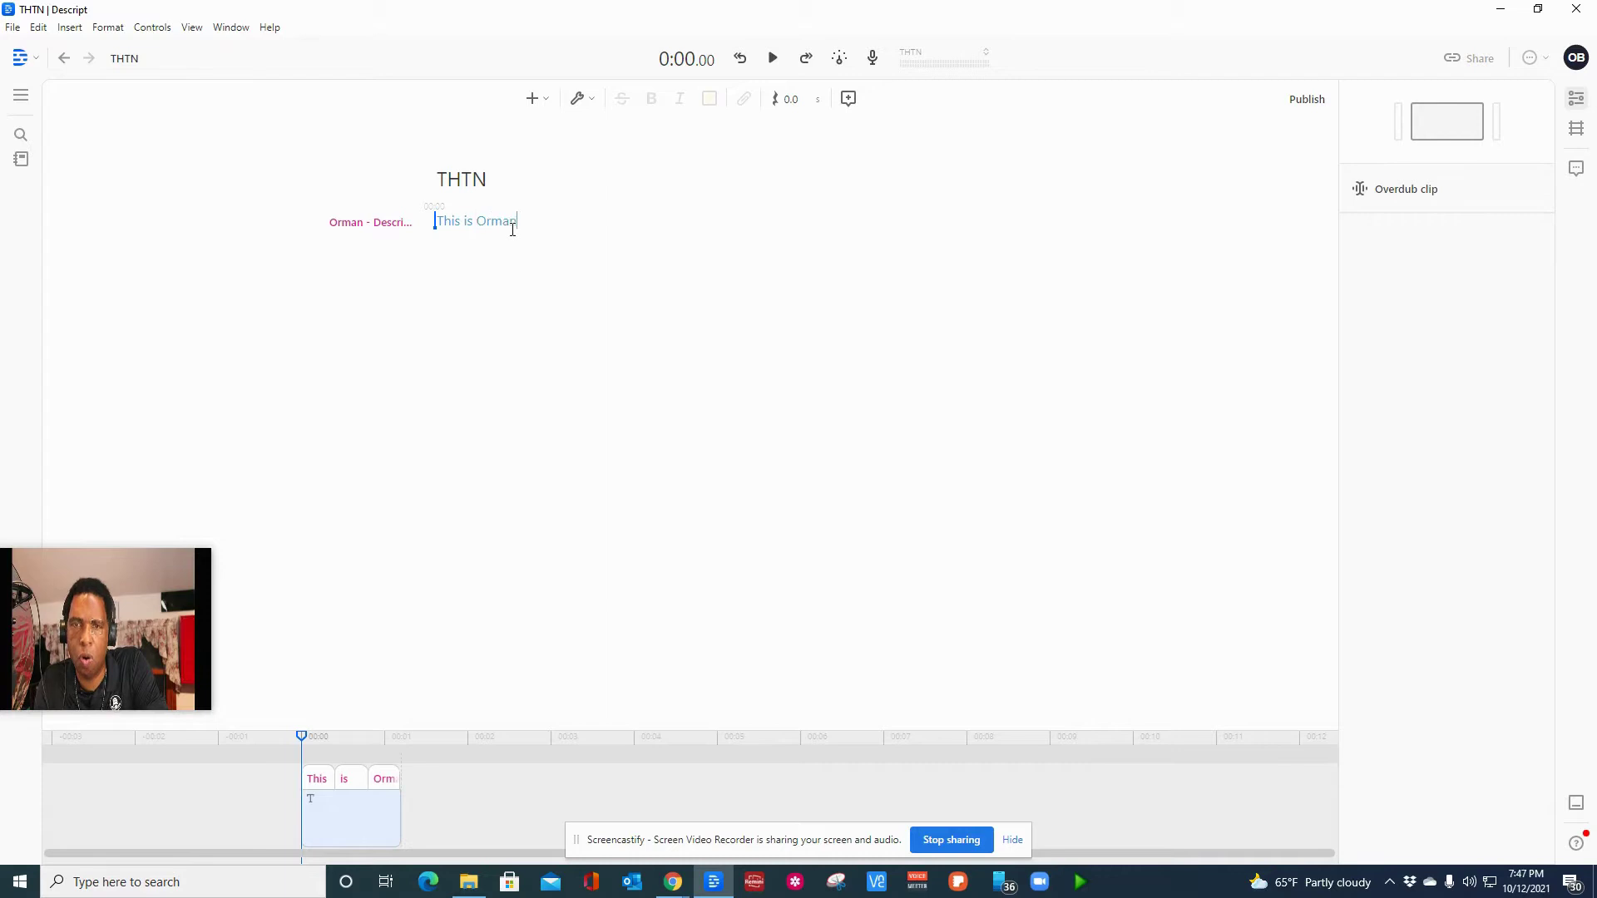
text( Beckles, )
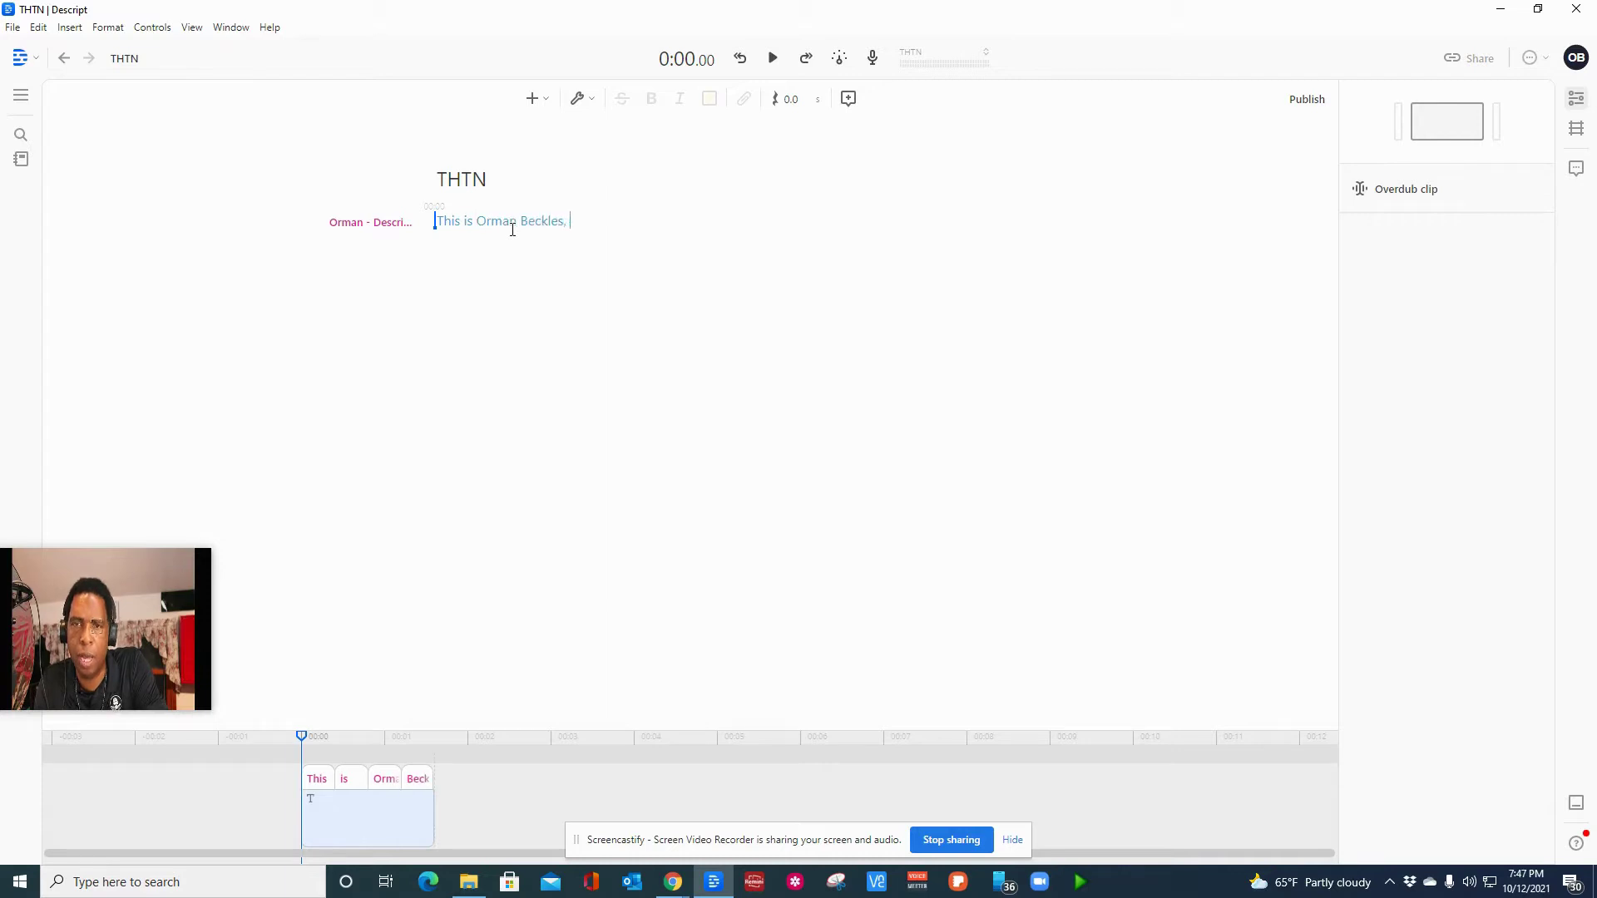
text(I am happy )
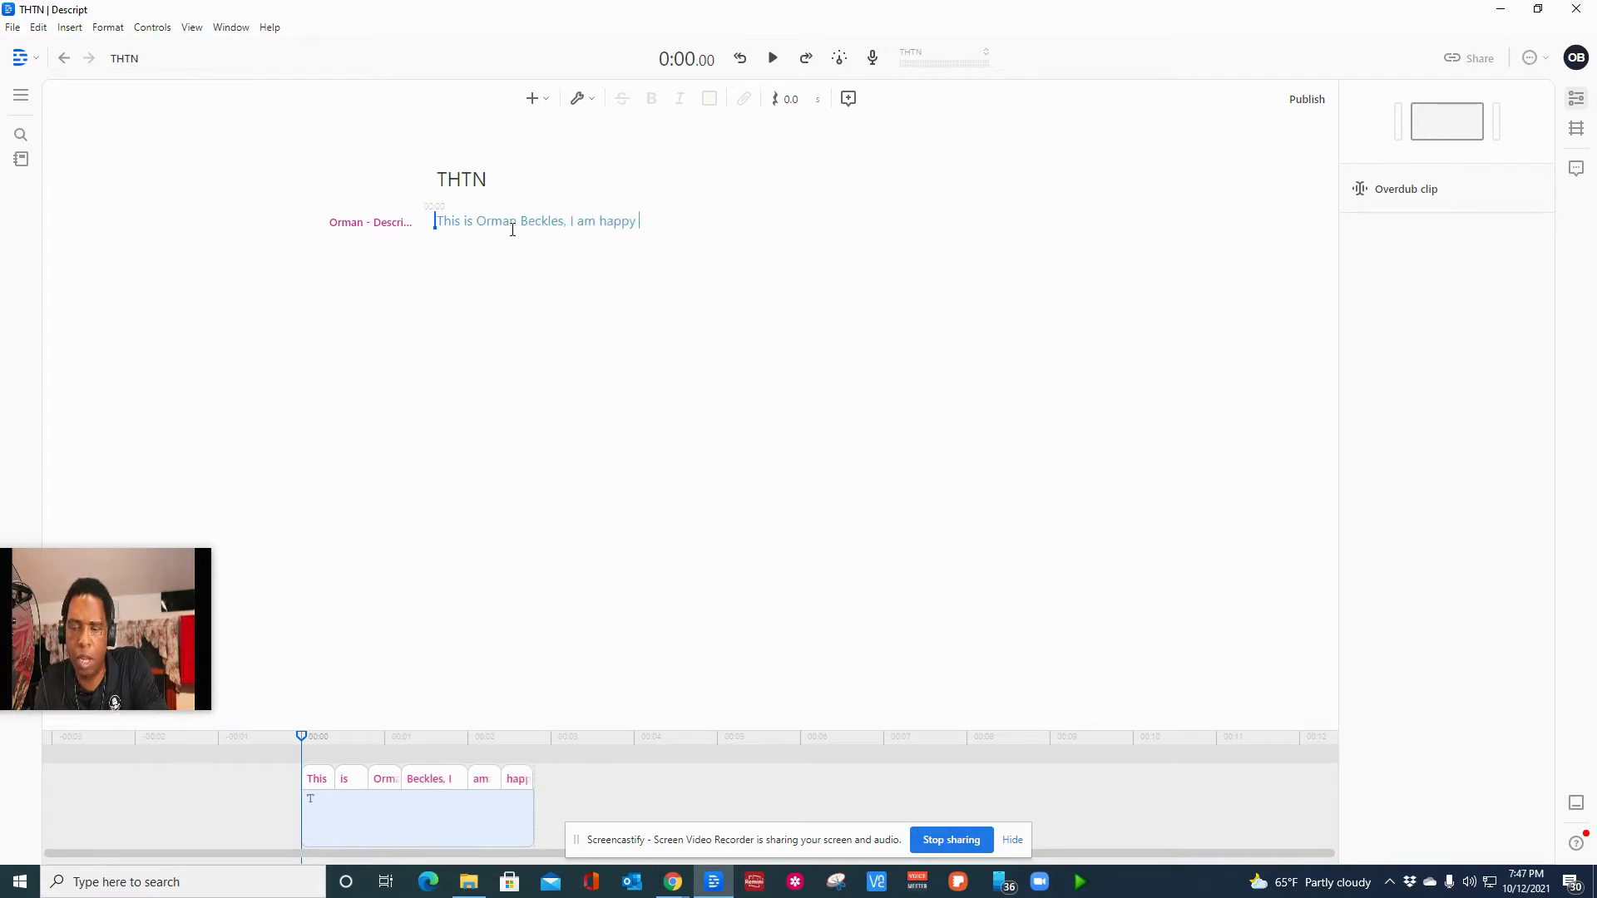
text(to be here)
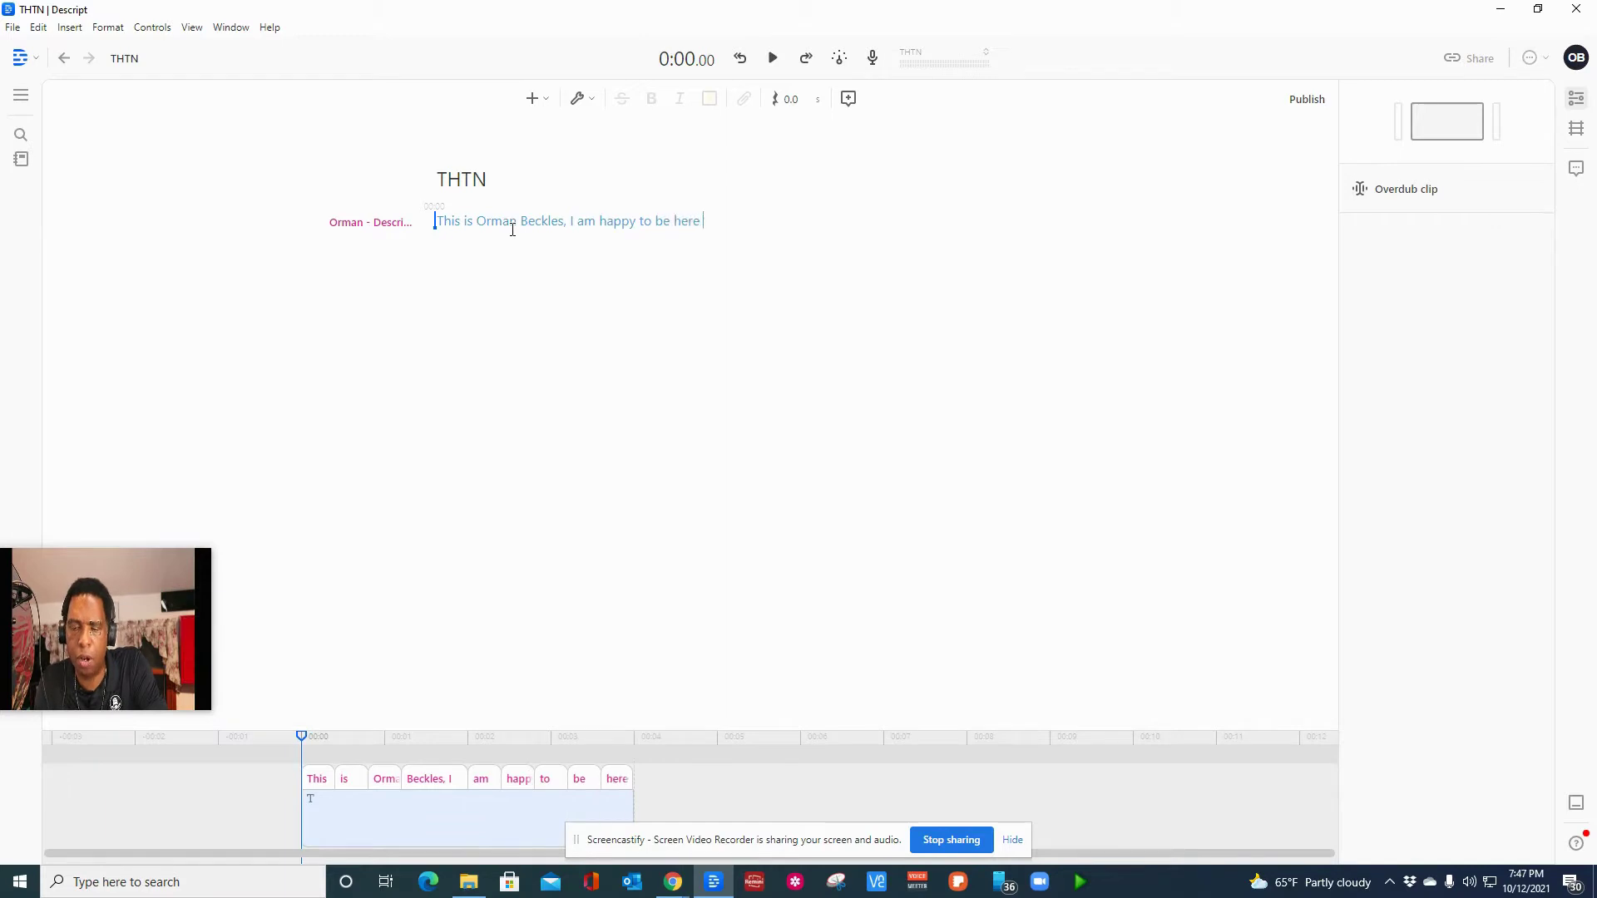
text( today to take)
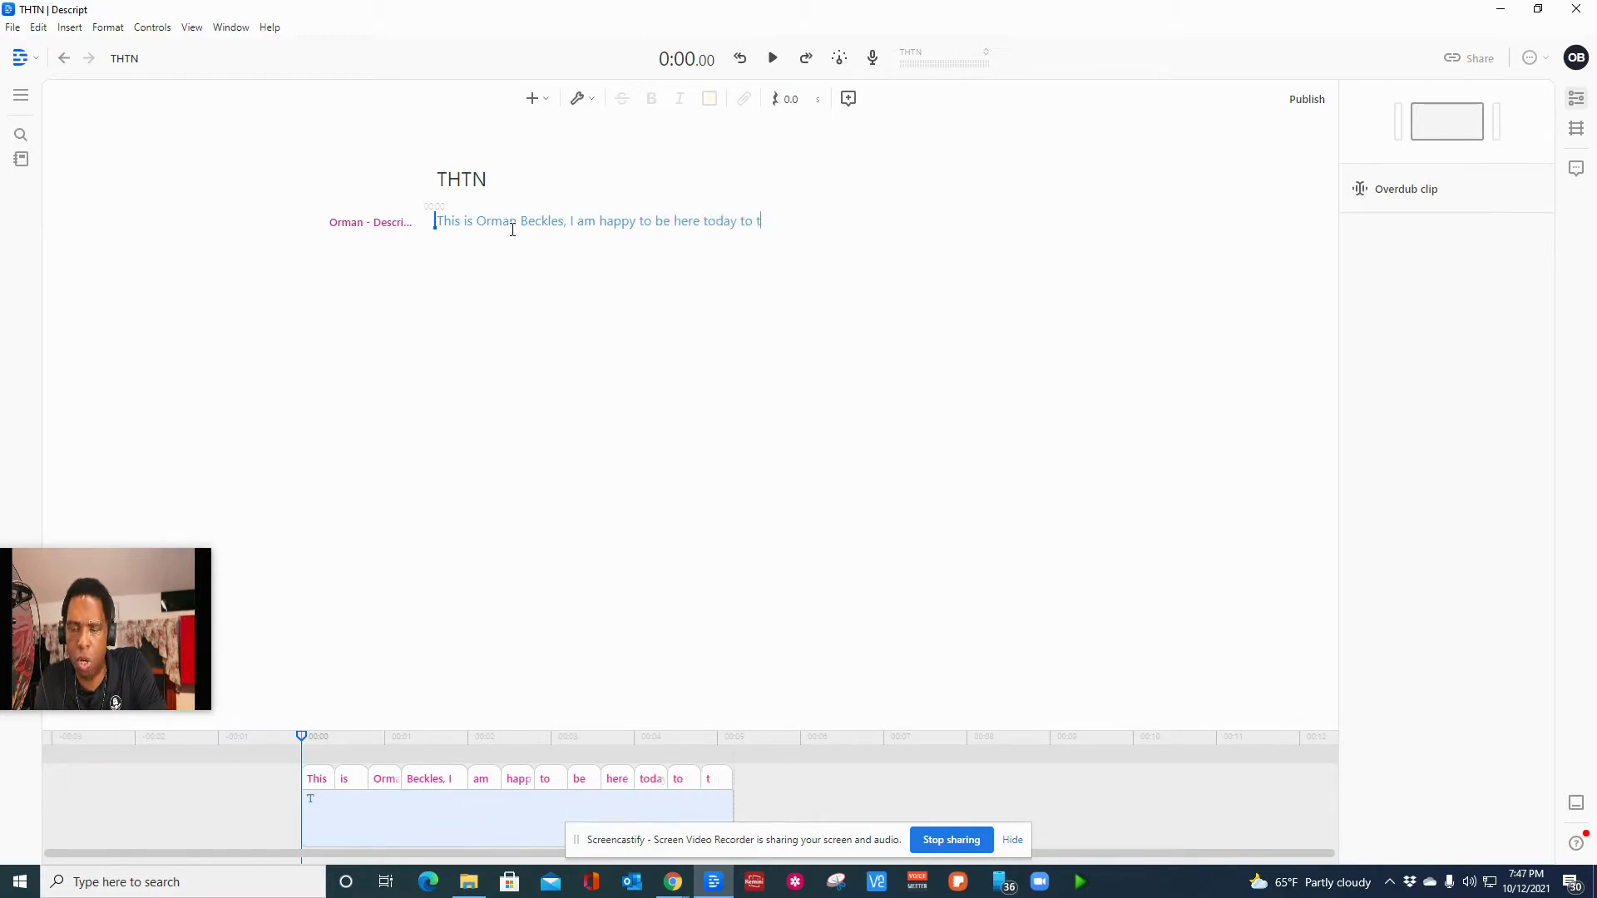
text( about )
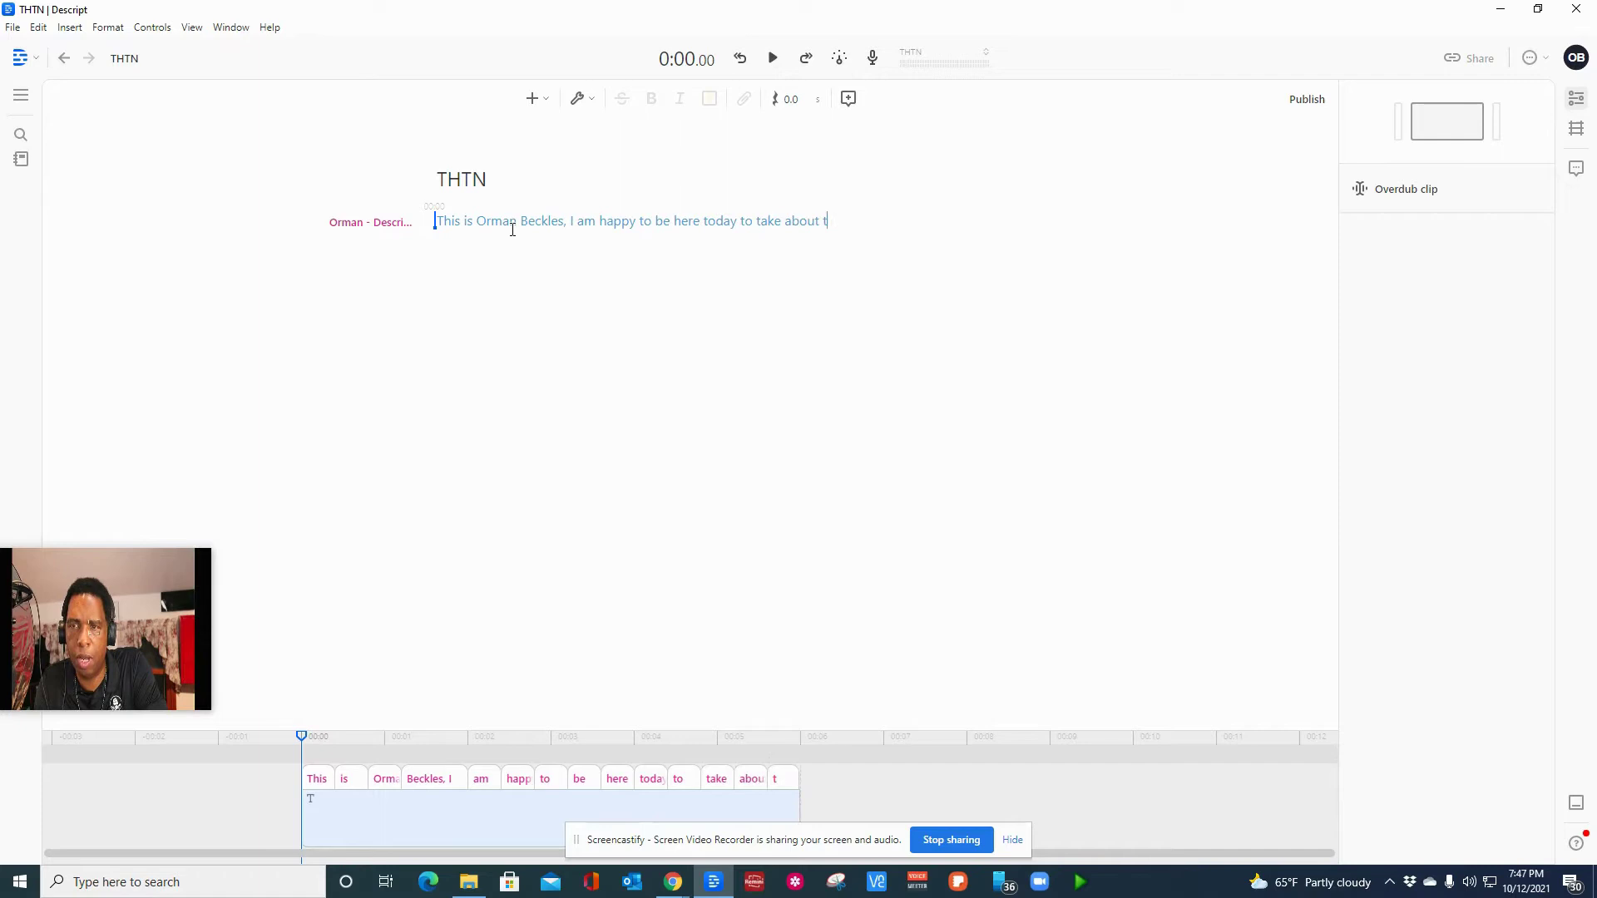
text(the )
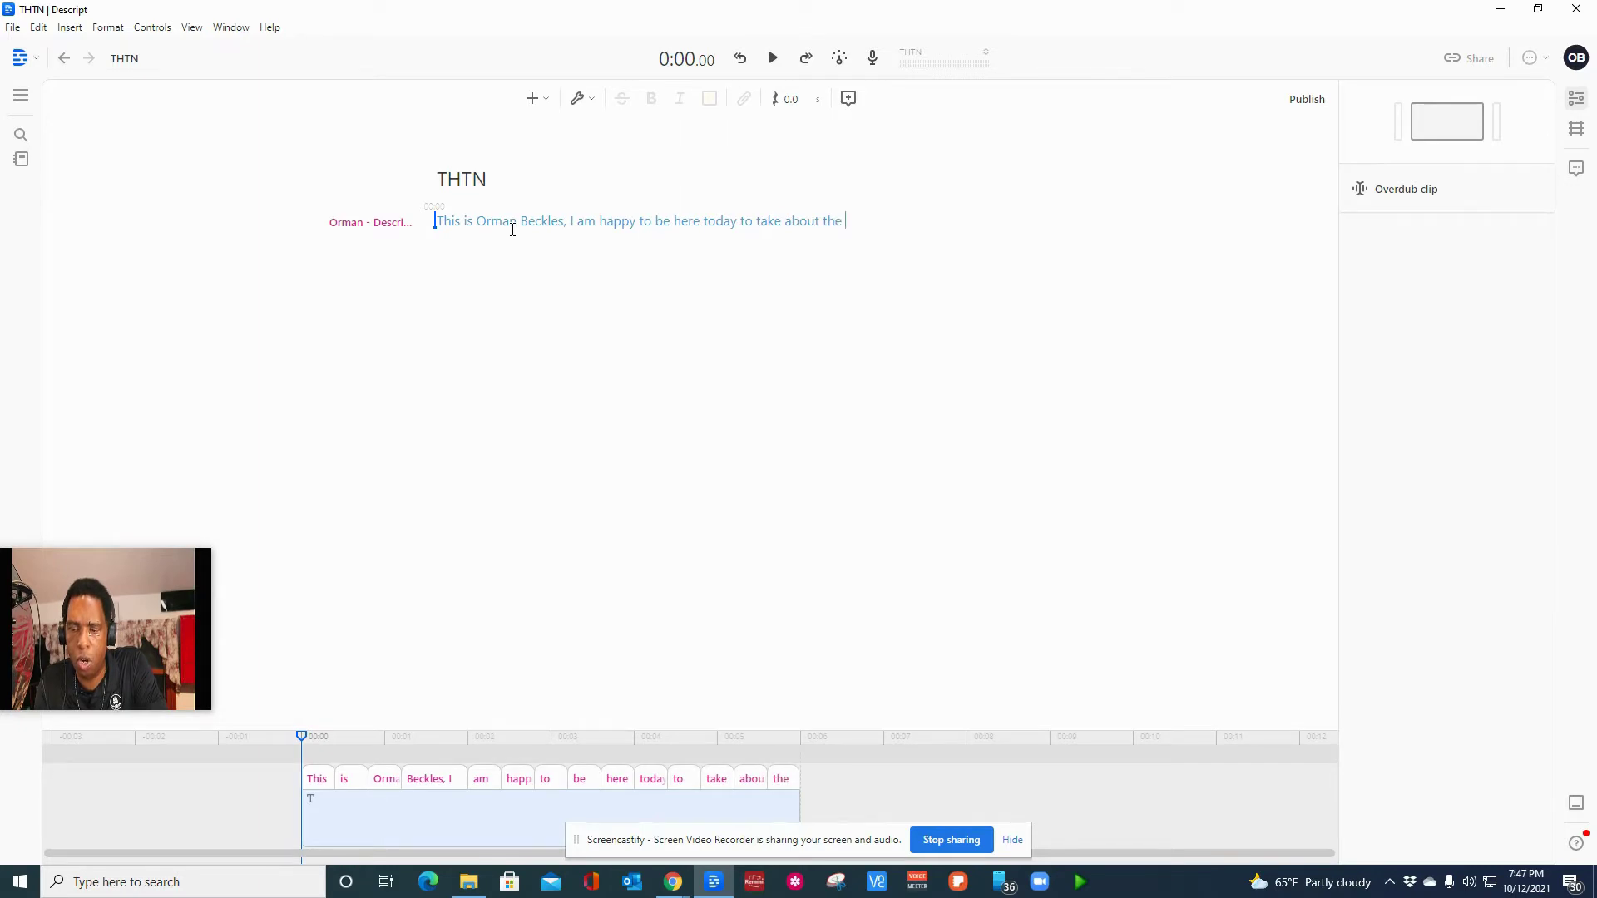
text(new things )
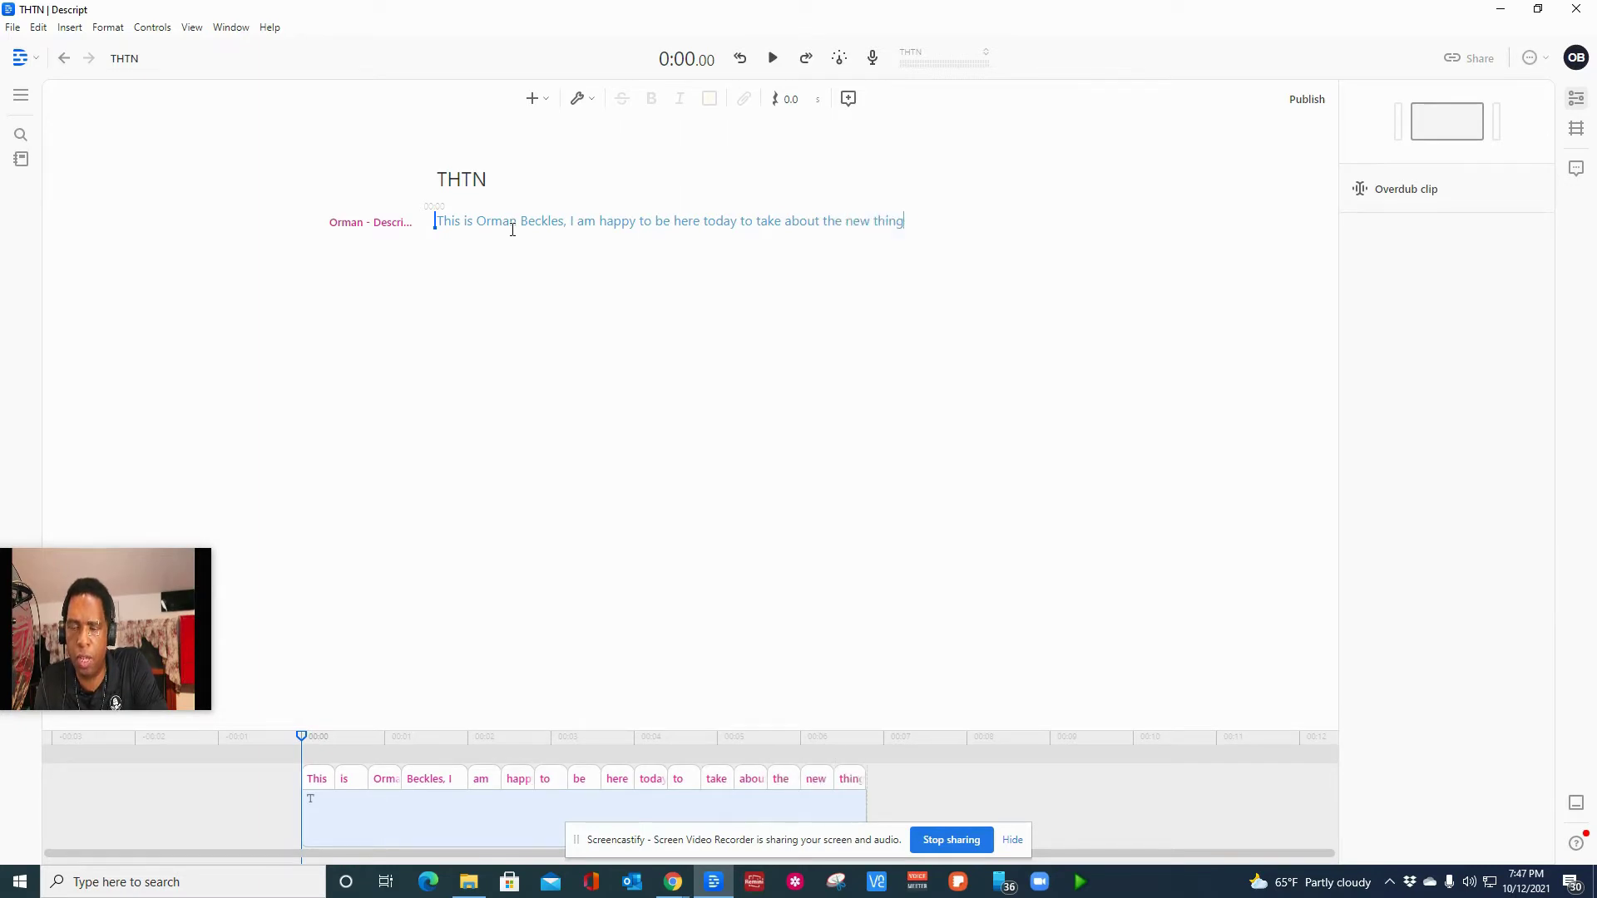
text(going on)
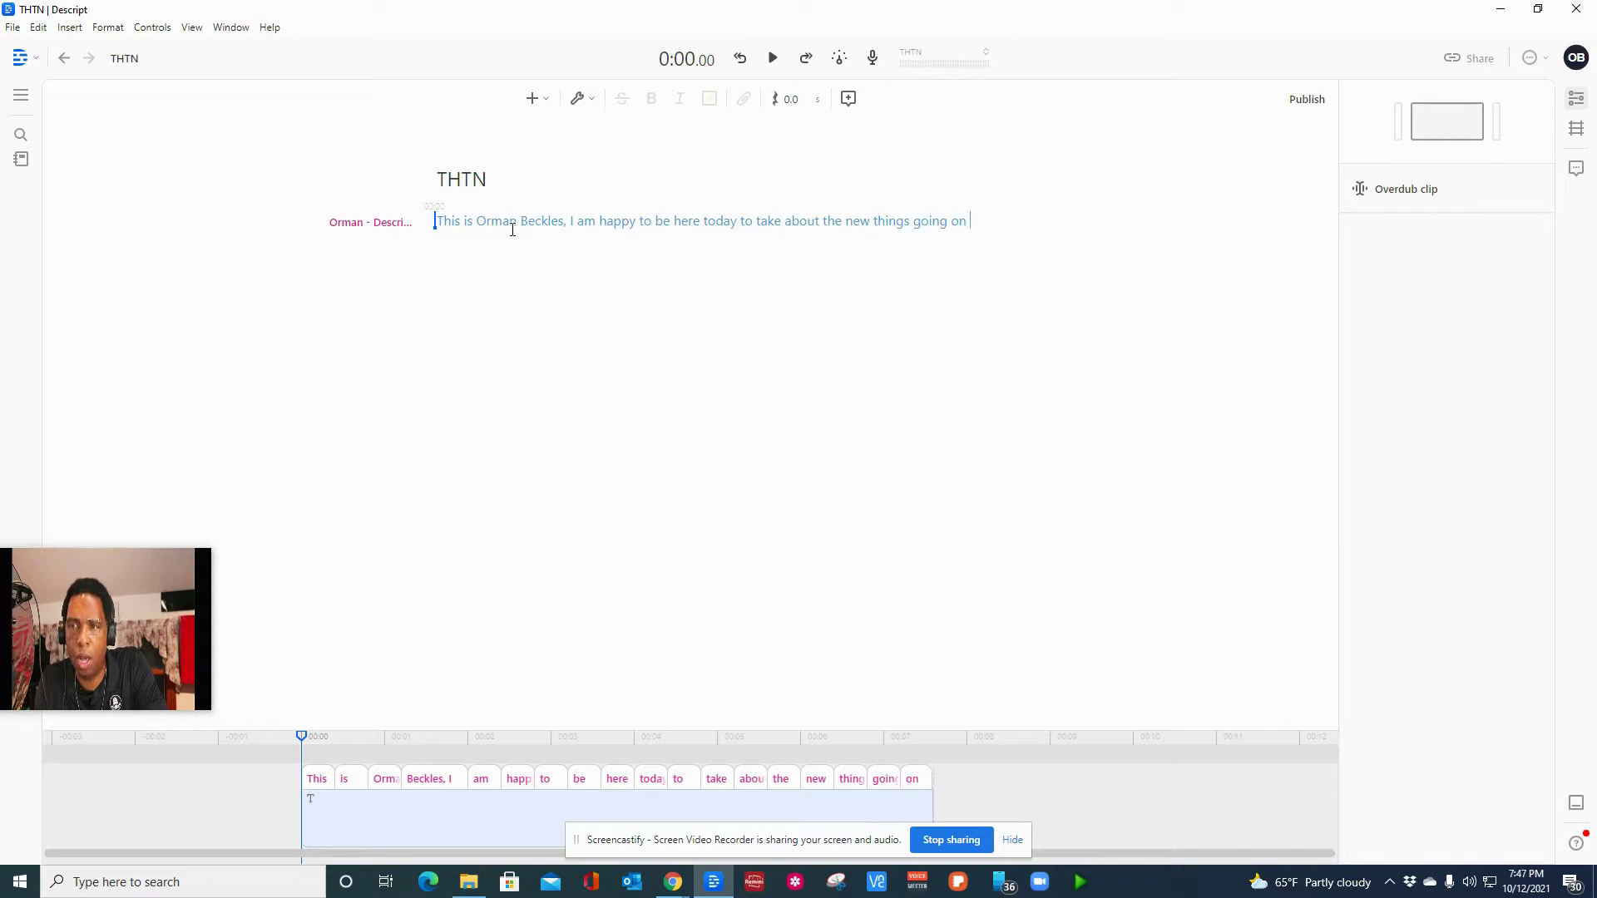
text( in the studio.)
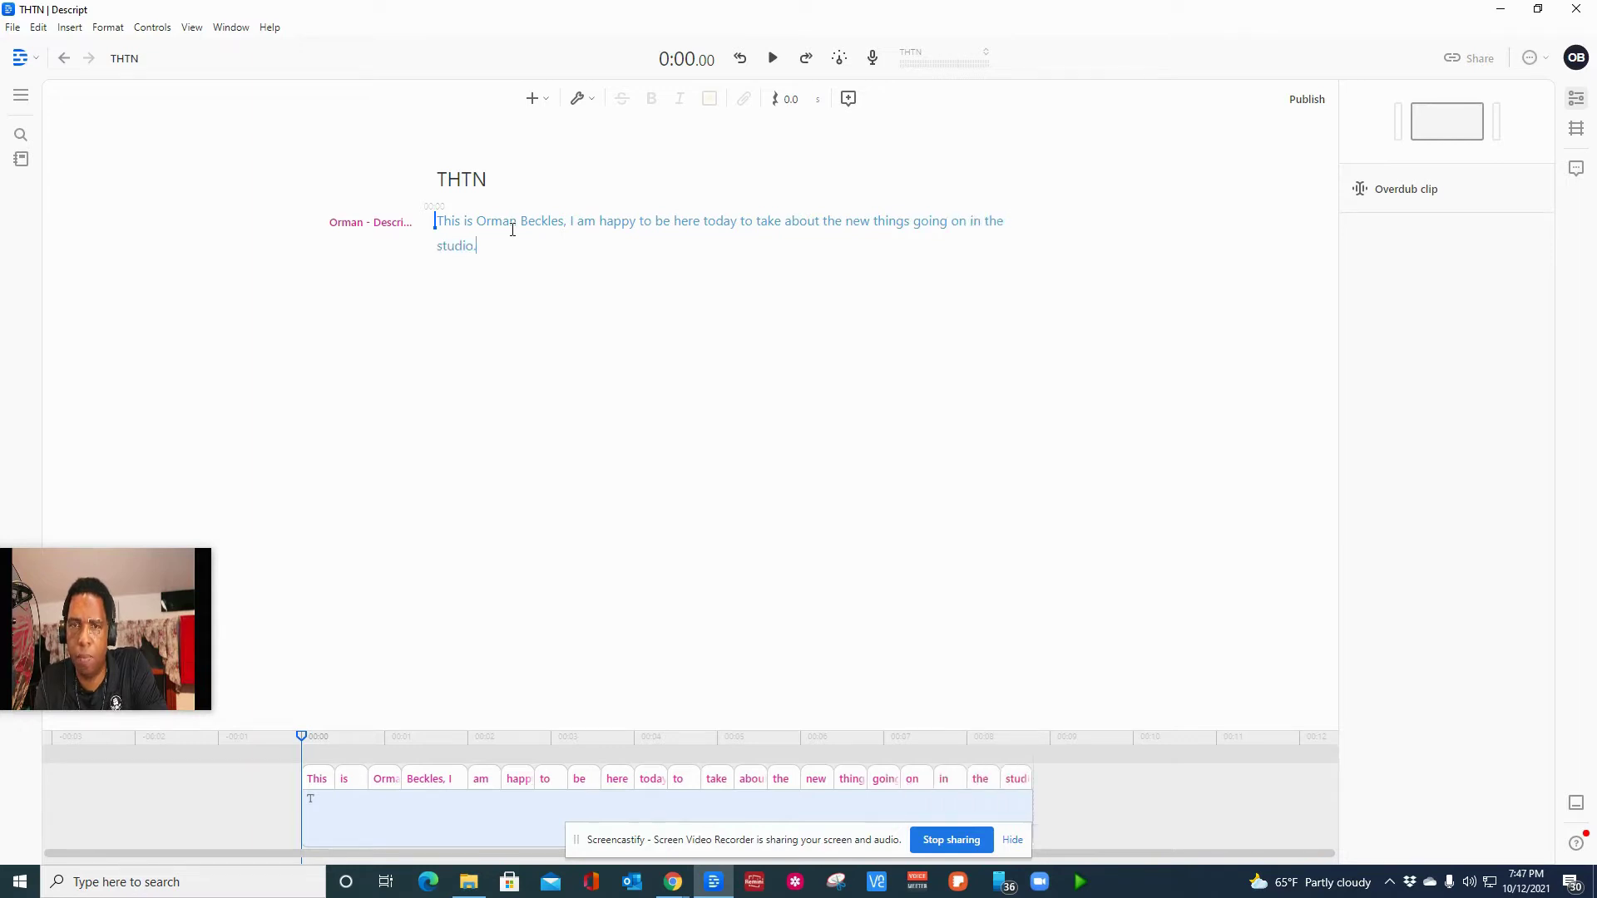
key(Return)
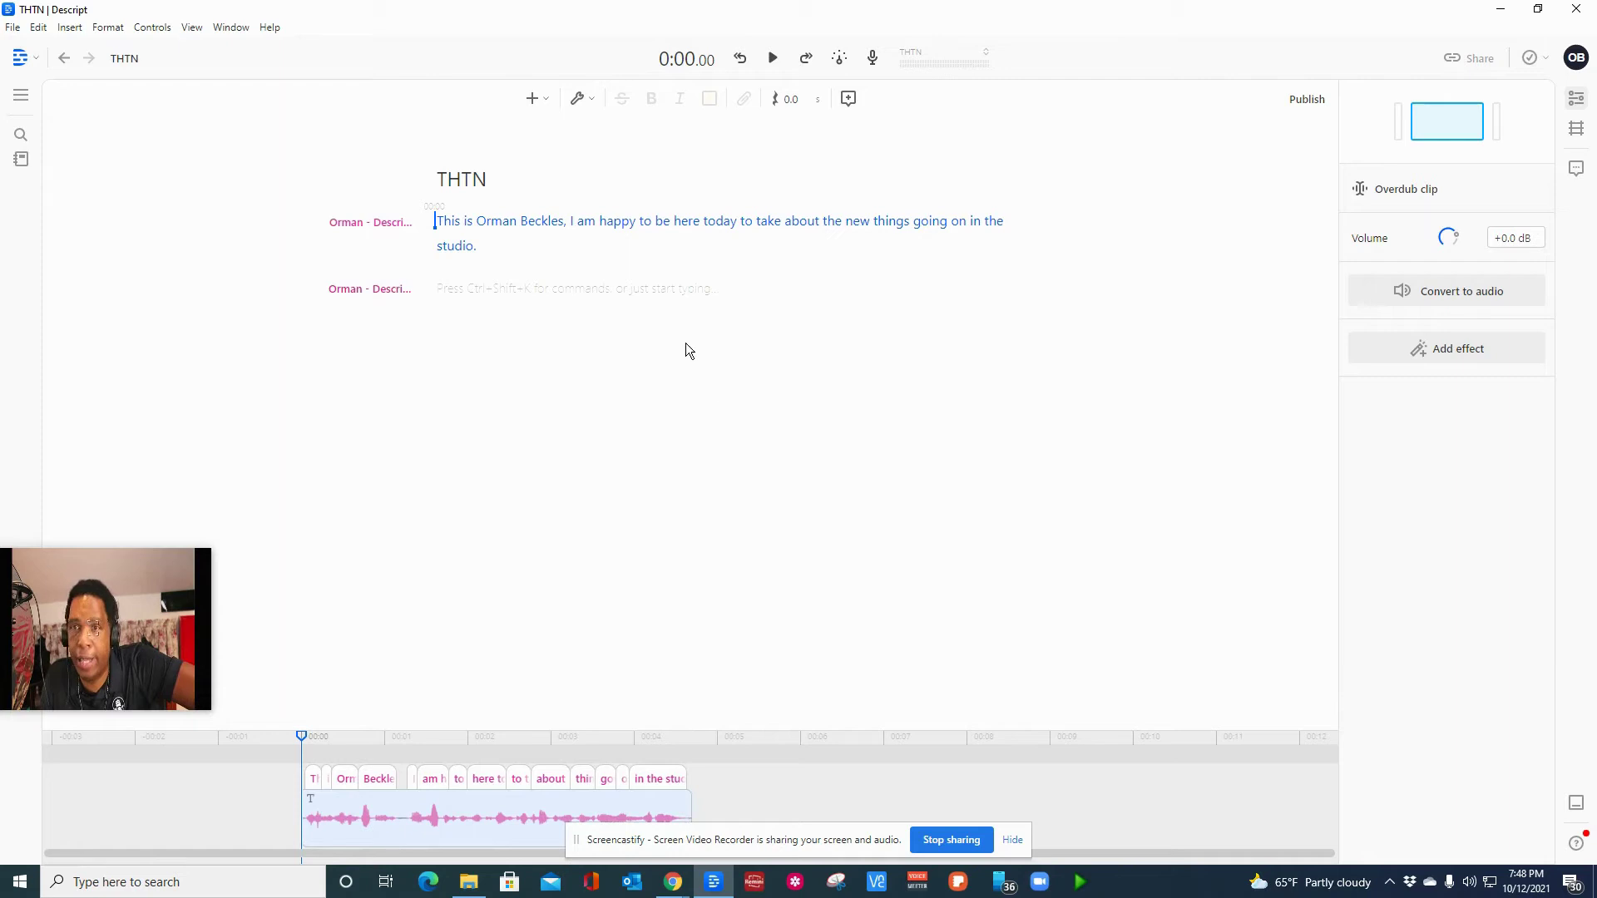
- Play the generated line and correct 'take' to 'talk'
click(773, 60)
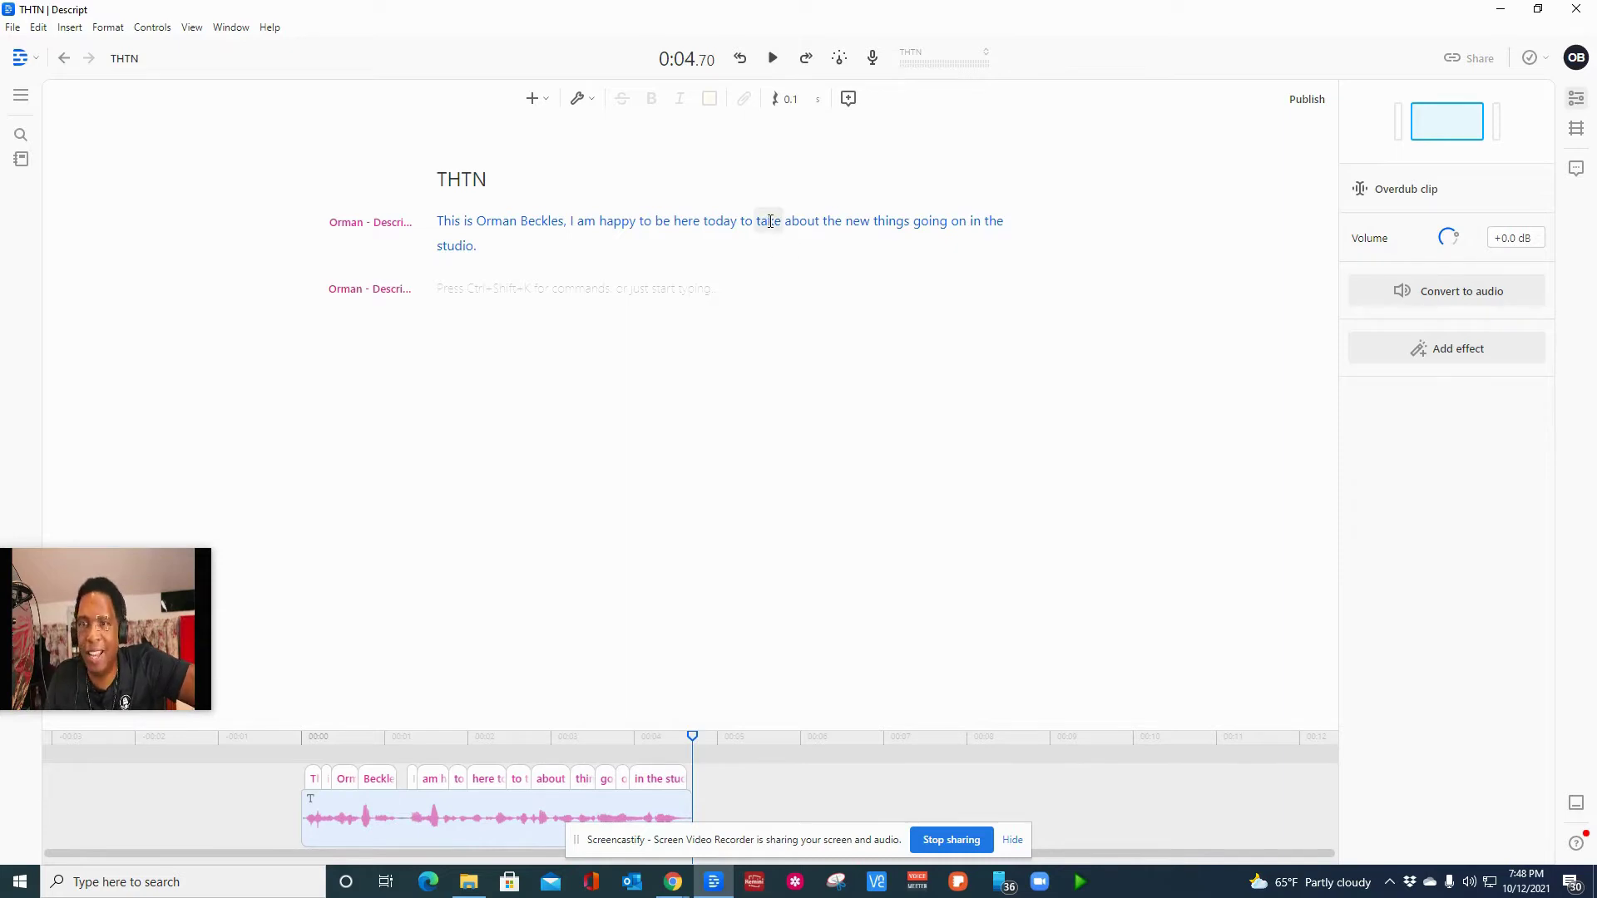
click(755, 221)
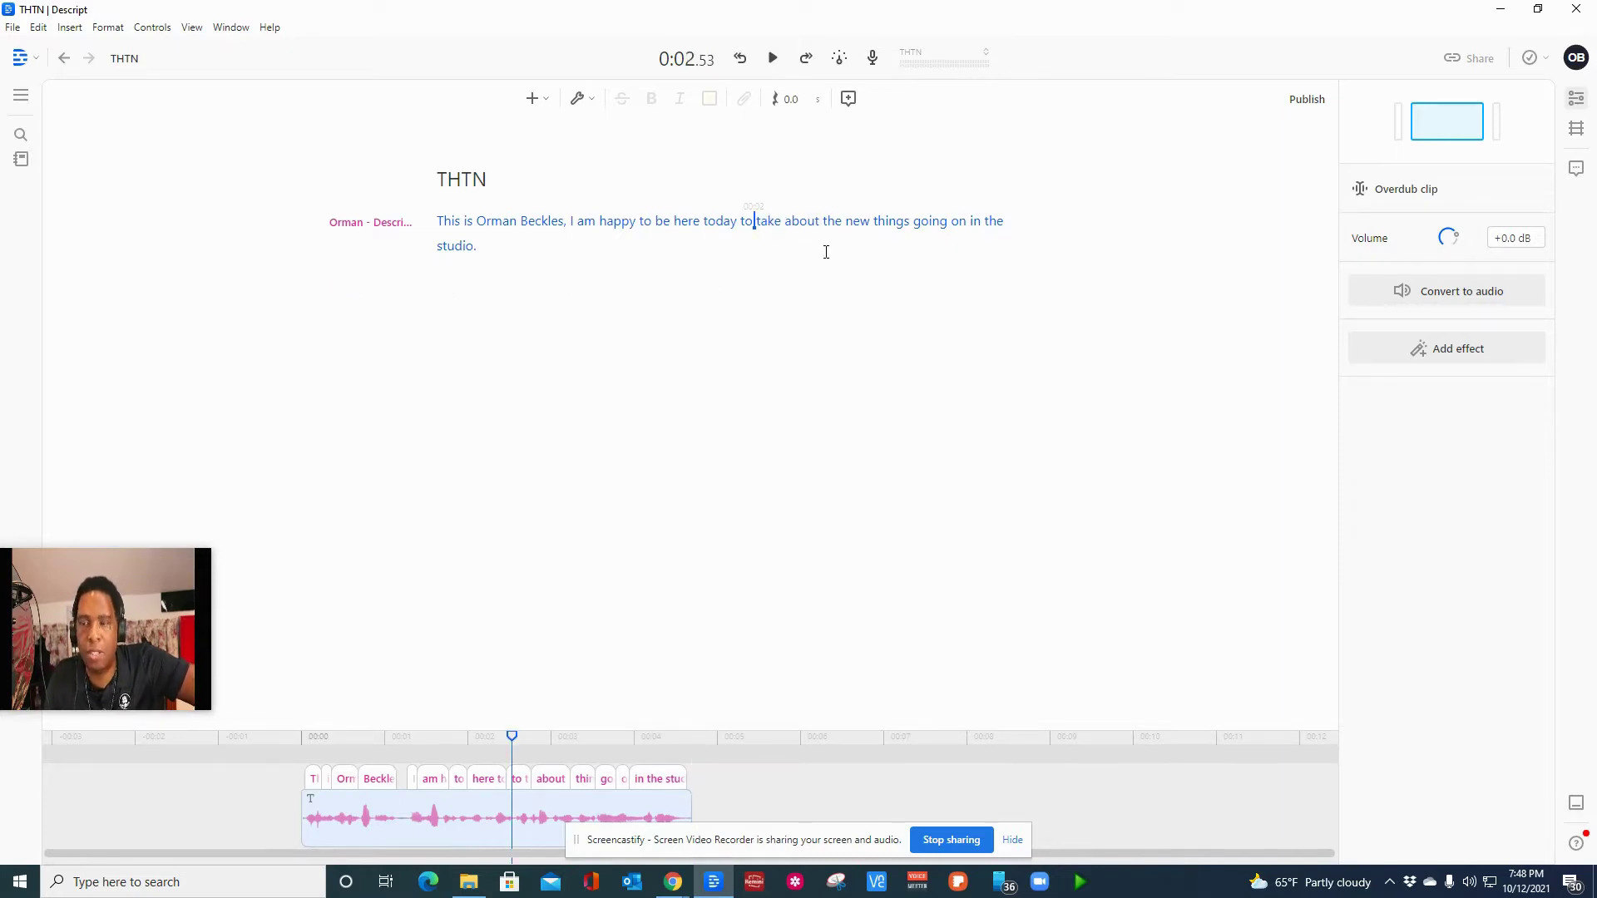
key(Delete)
key(Delete)
key(Delete)
text(ta)
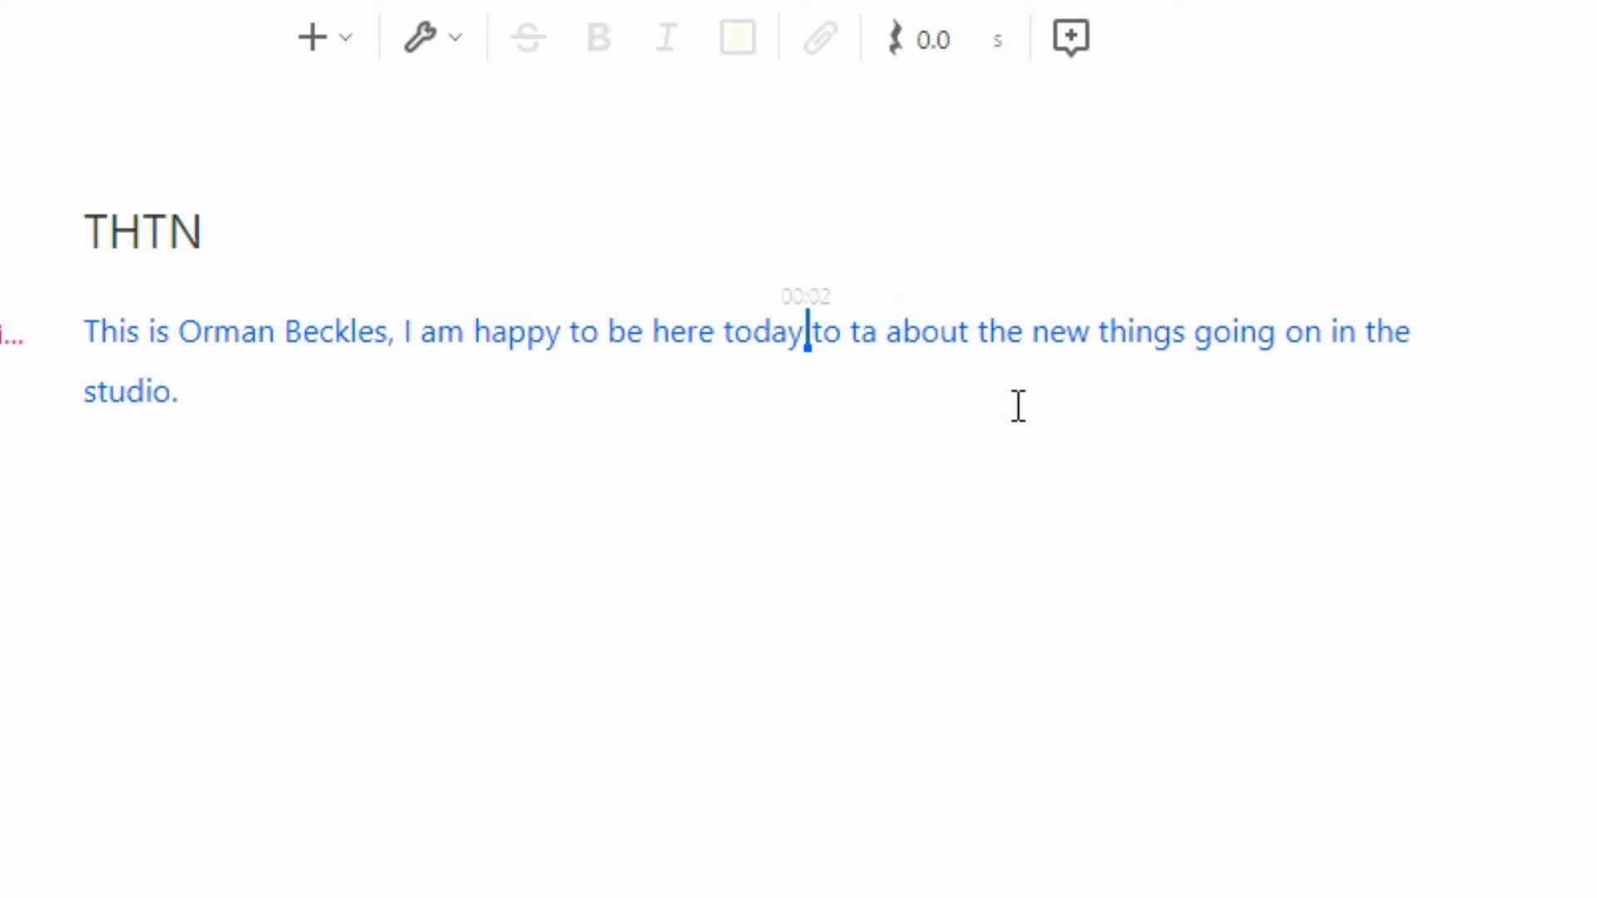
text(lk)
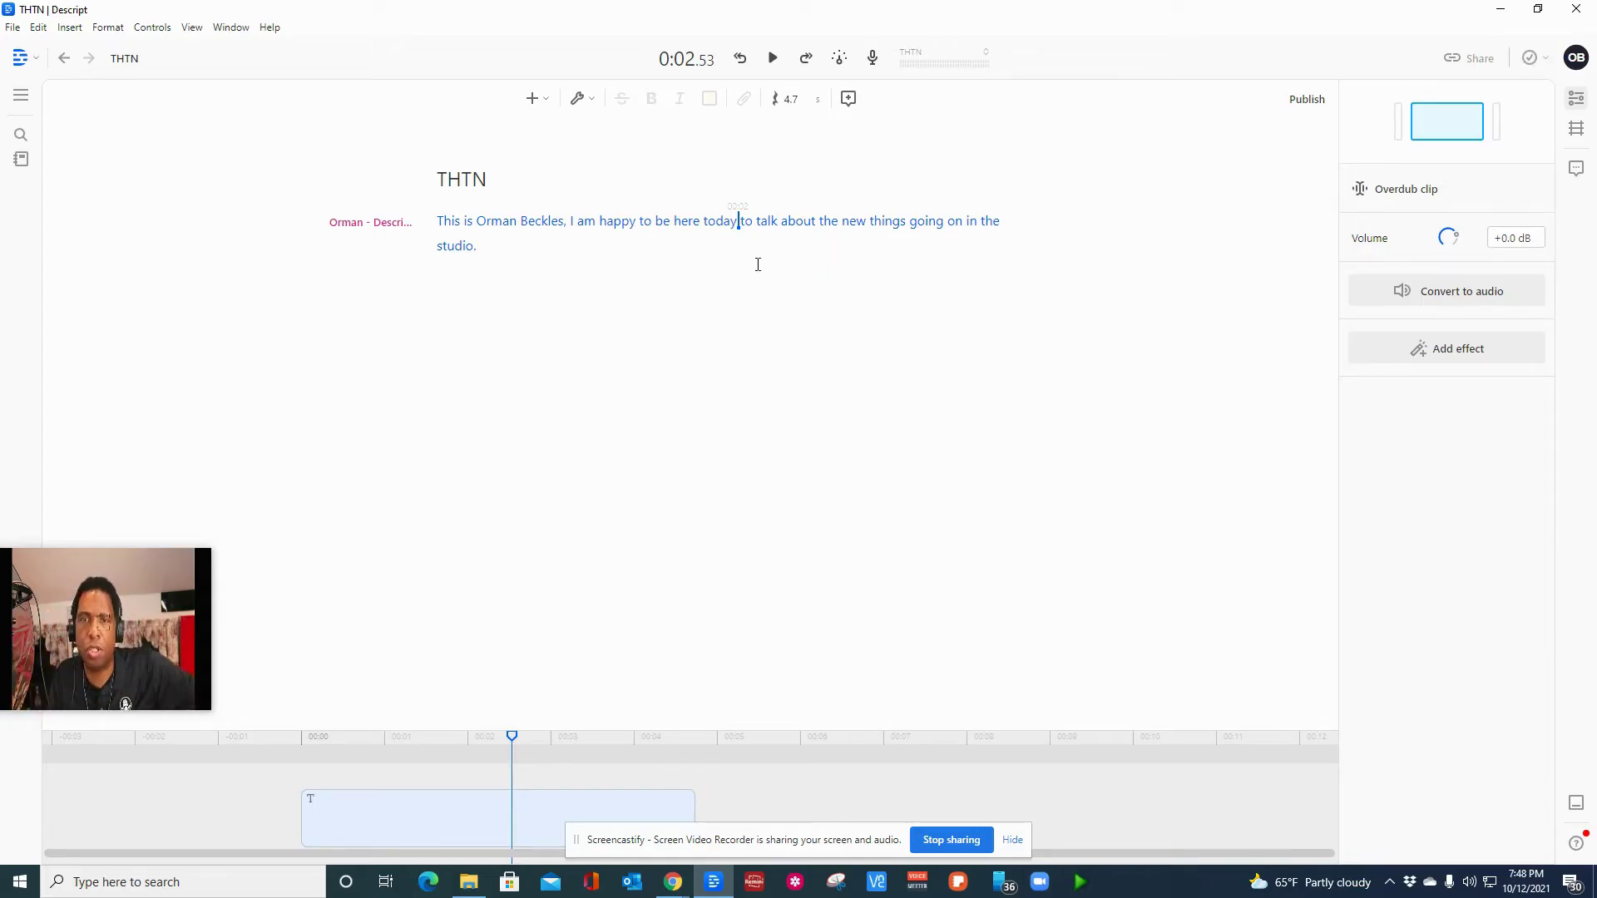
- Replay the corrected introduction from the start of the script
click(435, 222)
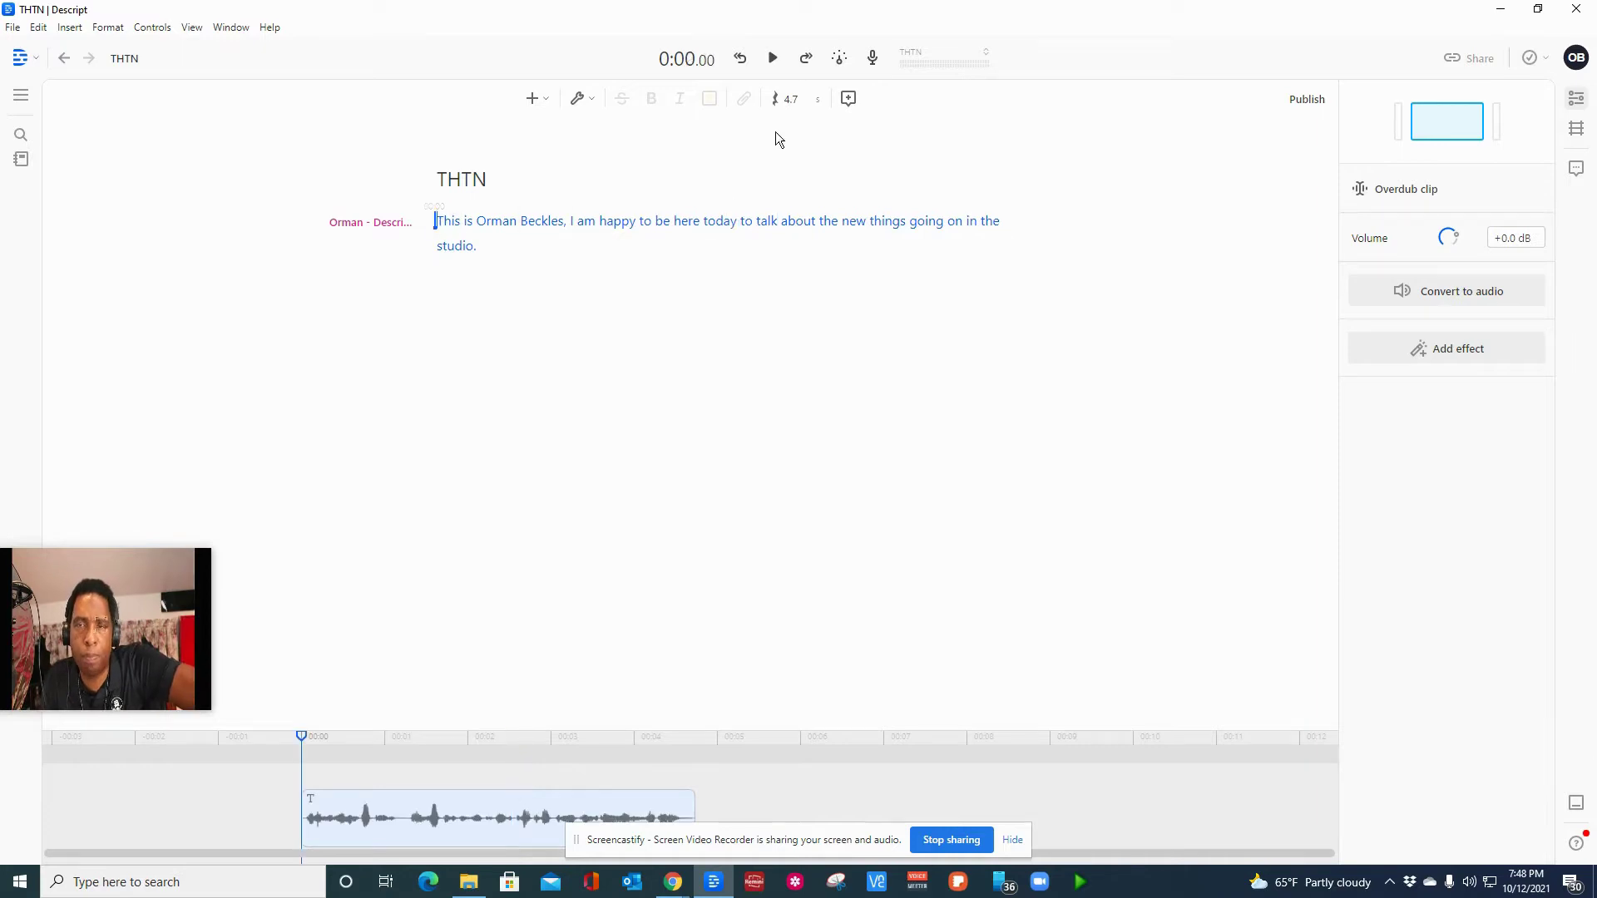
click(774, 59)
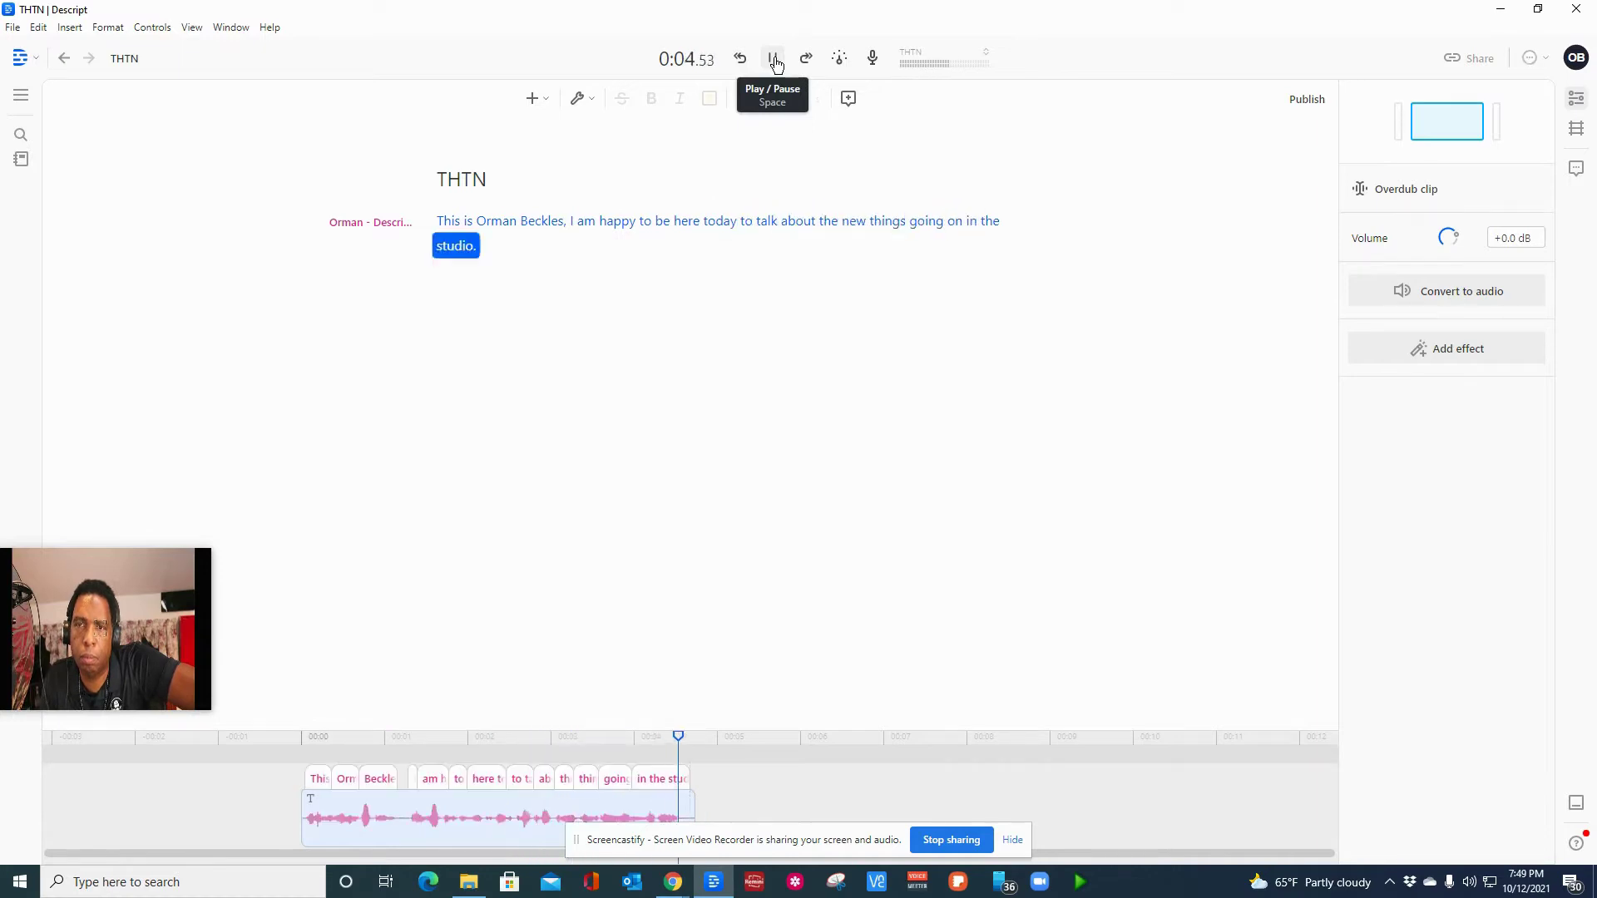
click(773, 59)
click(774, 59)
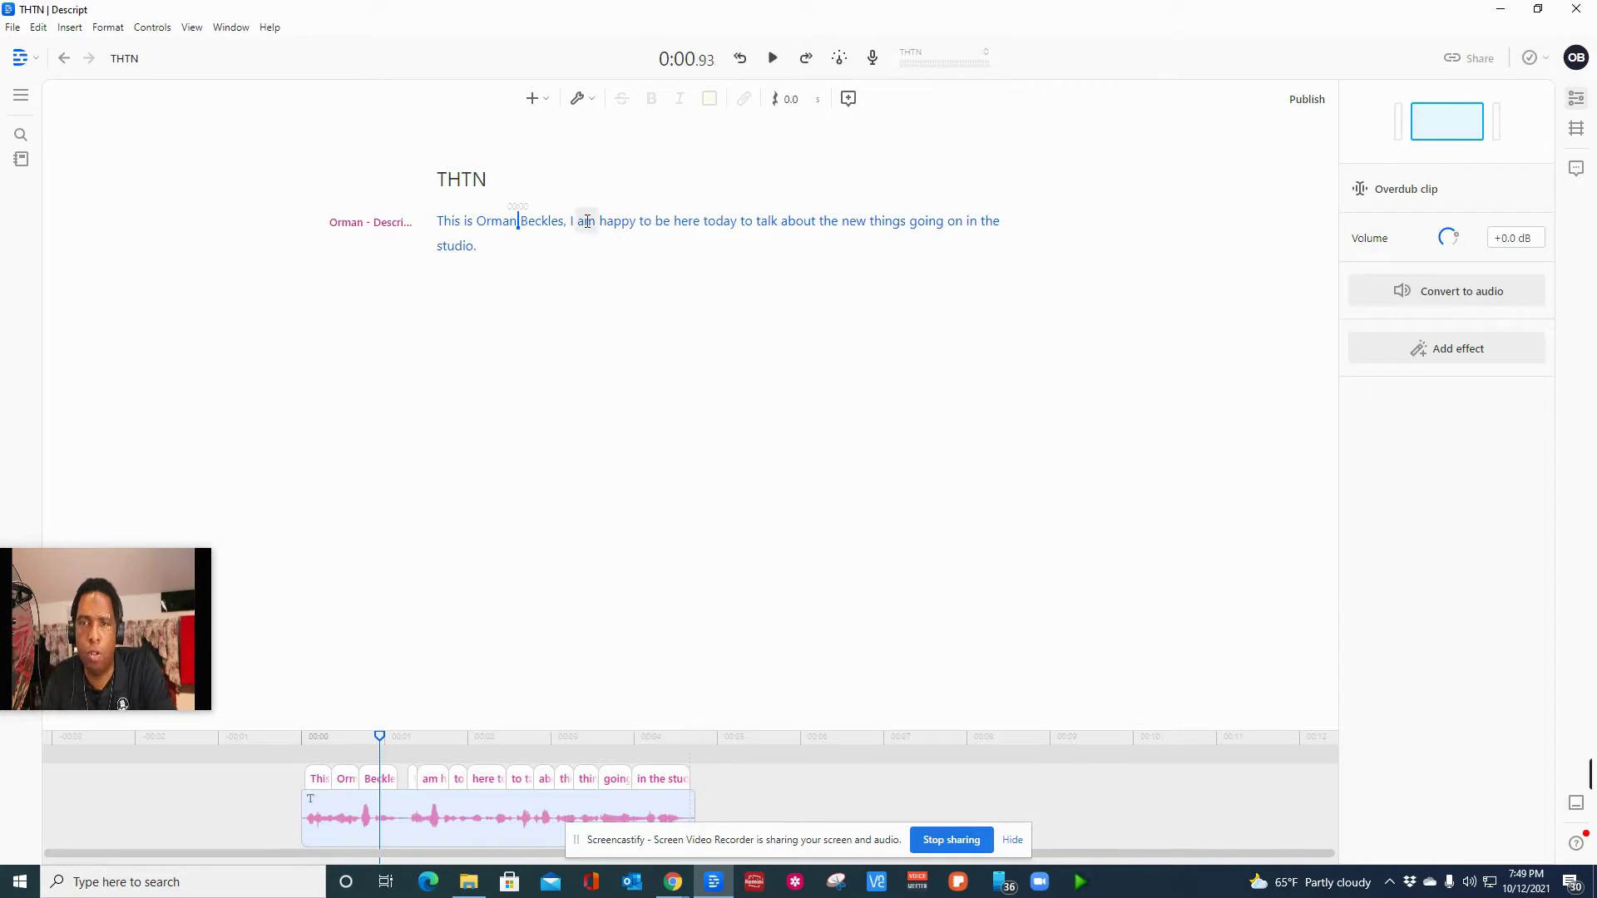
click(819, 221)
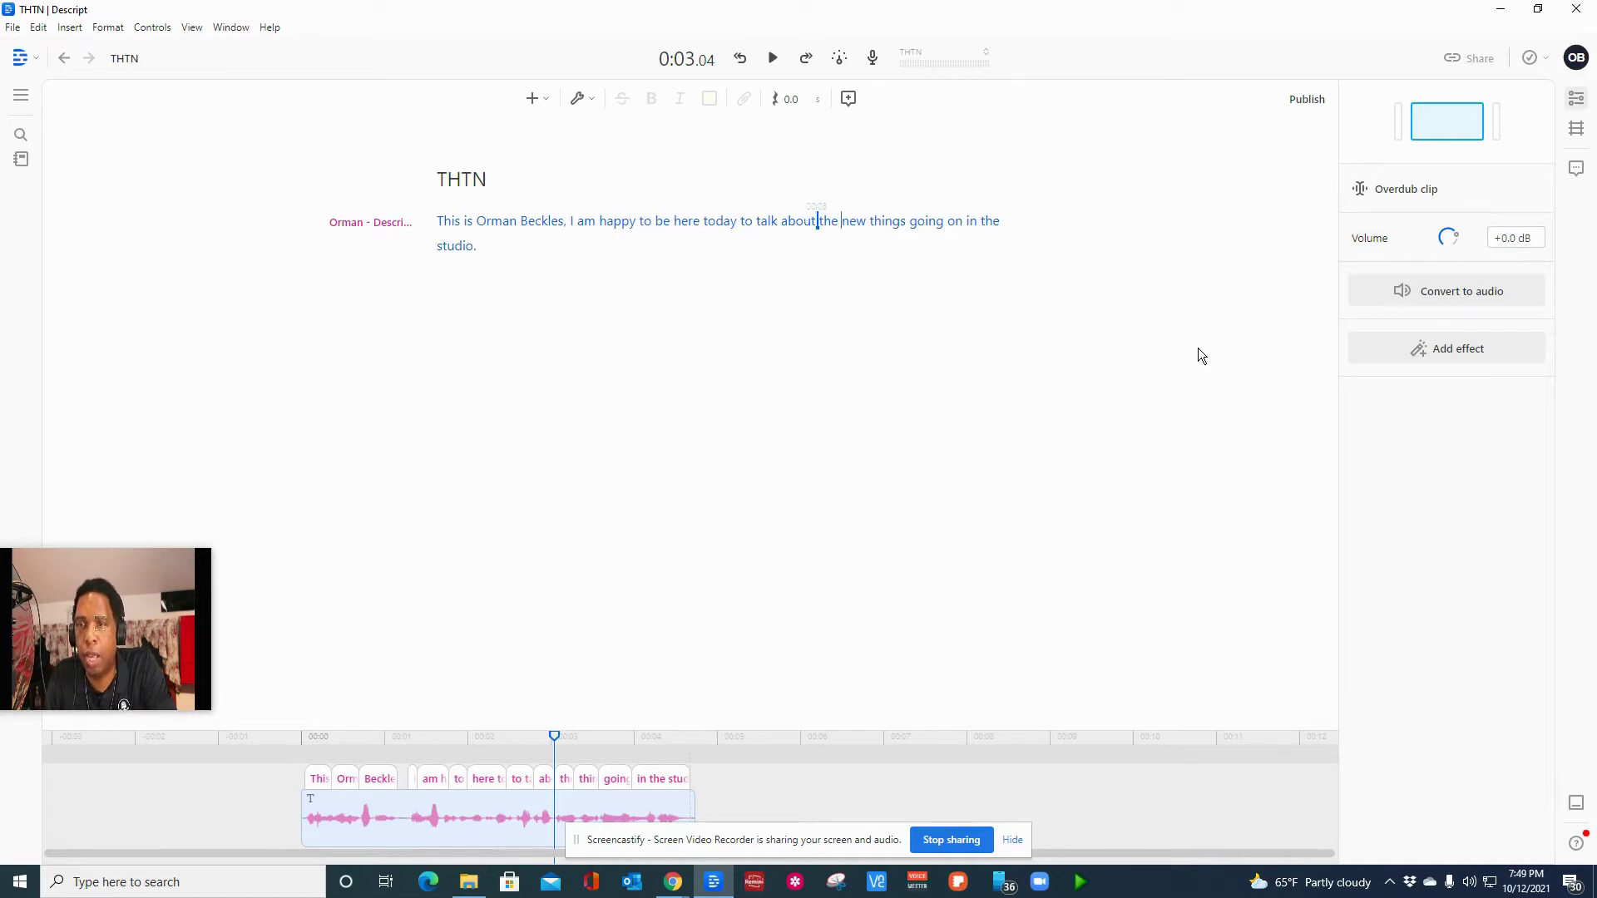
- Delete 'new things going on in the' and remove the period after 'studio'
key(ctrl+shift+Right)
key(ctrl+shift+Right)
key(ctrl+shift+Right)
key(ctrl+shift+Right)
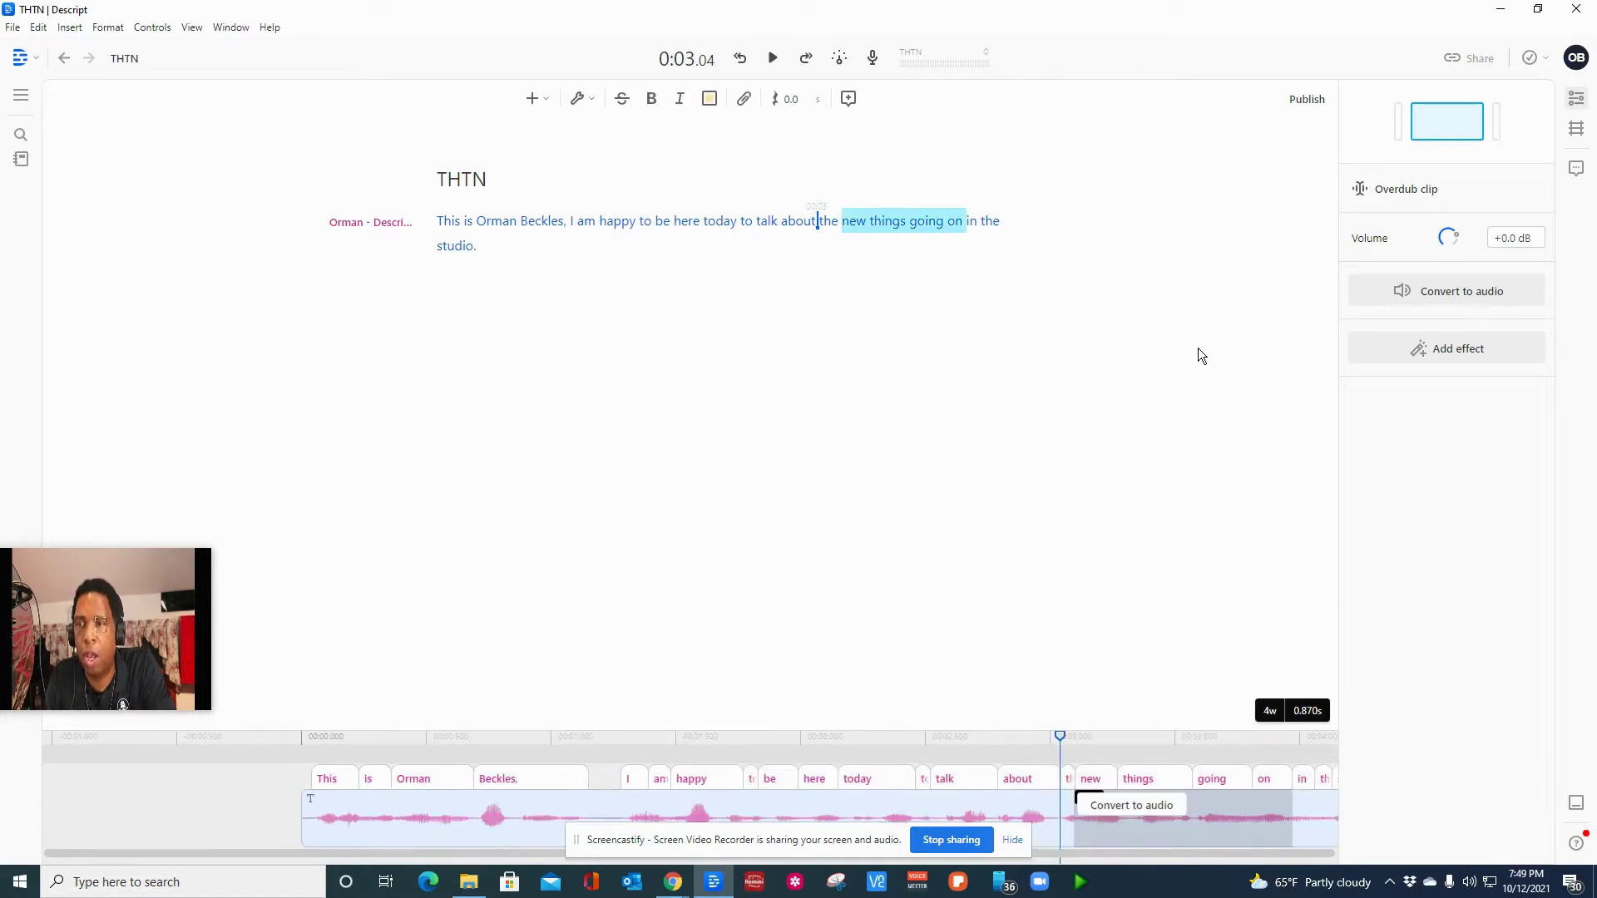
key(ctrl+shift+Right)
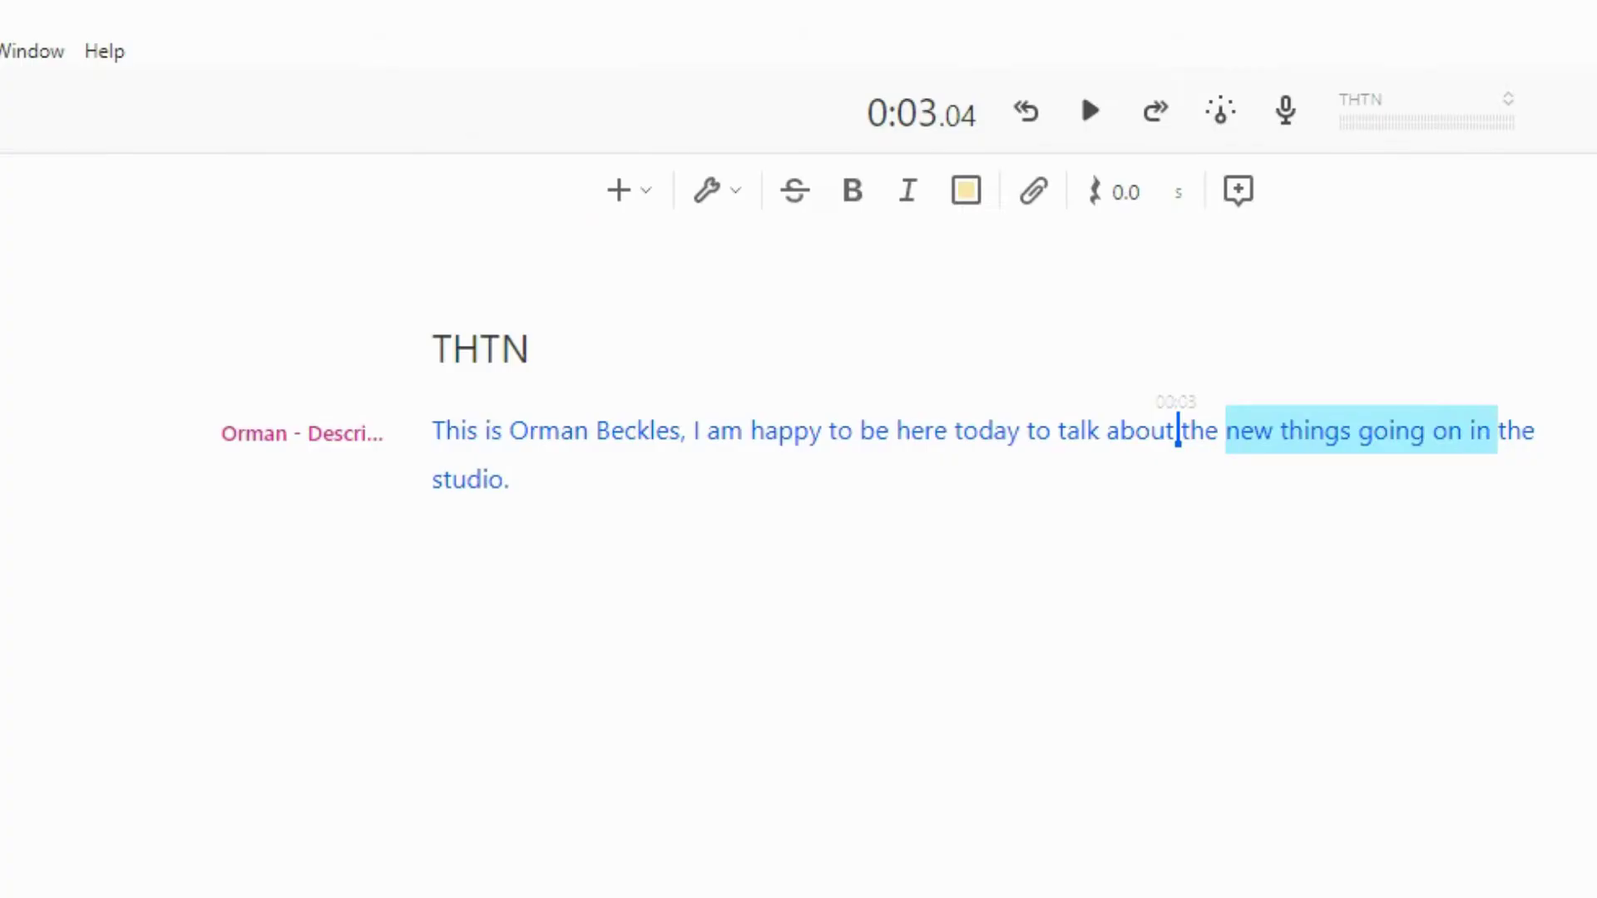
key(ctrl+shift+Right)
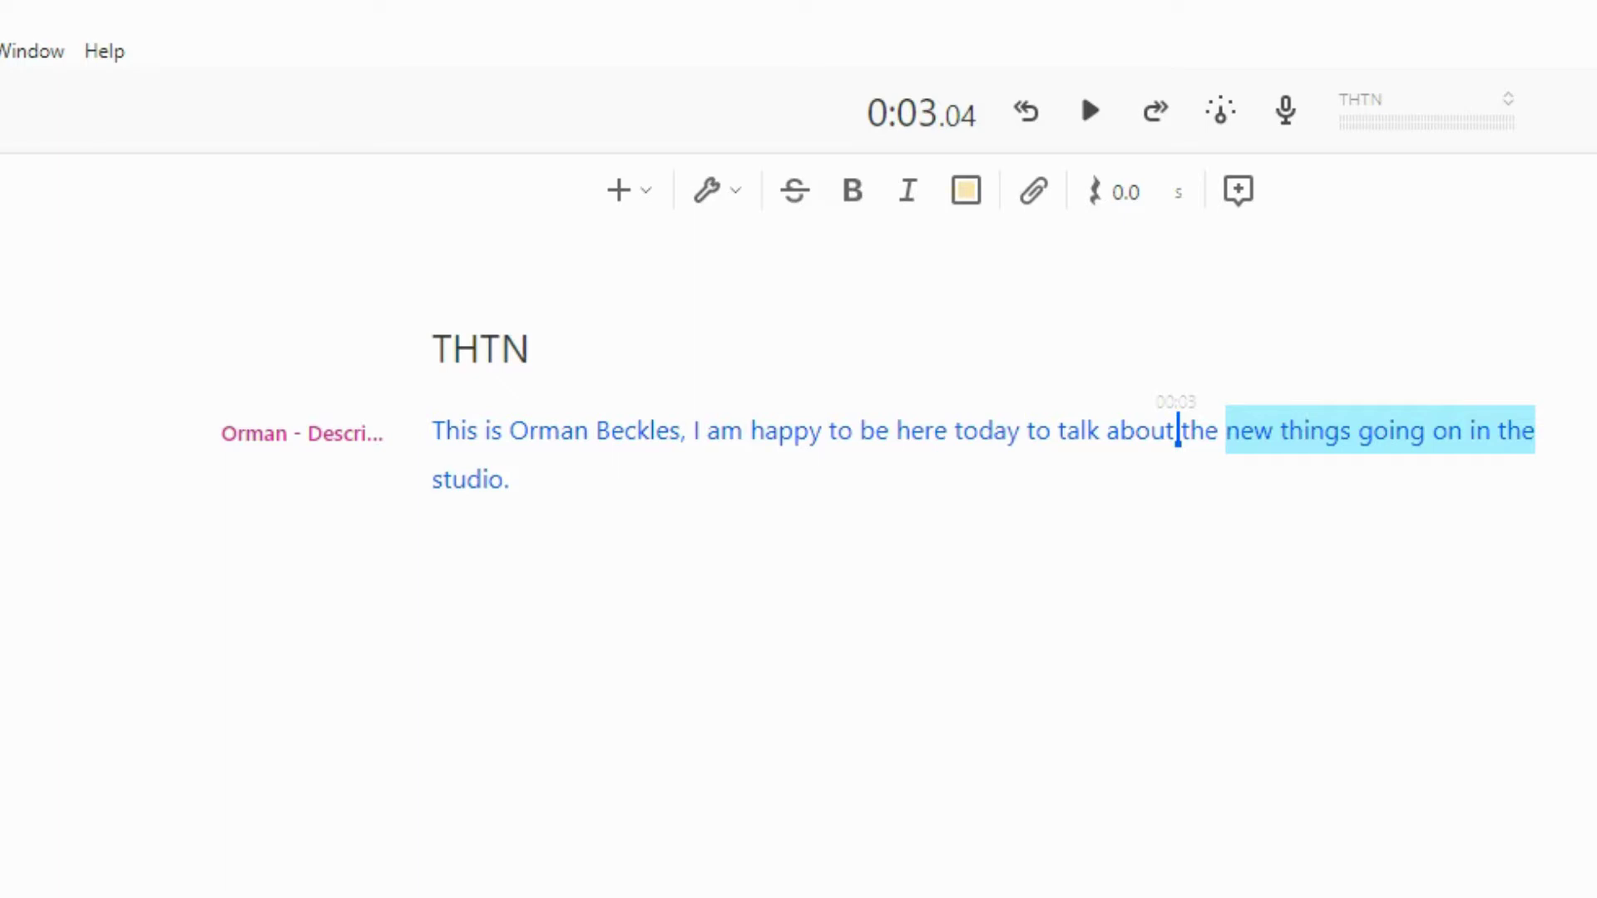
key(Delete)
key(BackSpace)
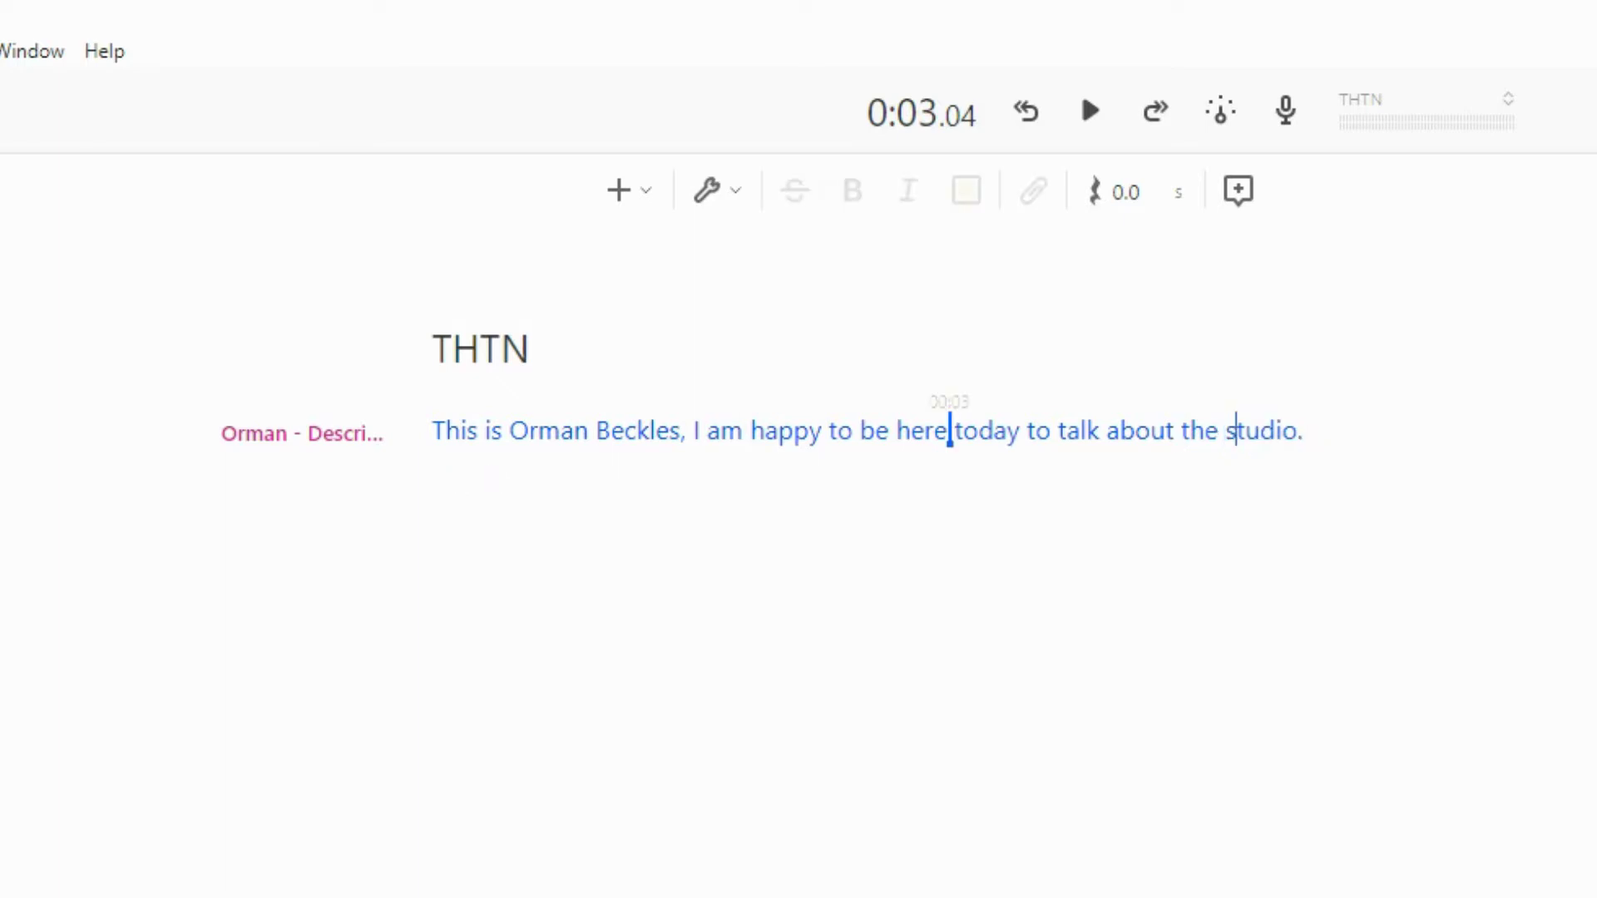
key(Right)
key(Right)
key(Right)
key(Right)
key(Right)
key(Right)
key(BackSpace)
text(, we have a l)
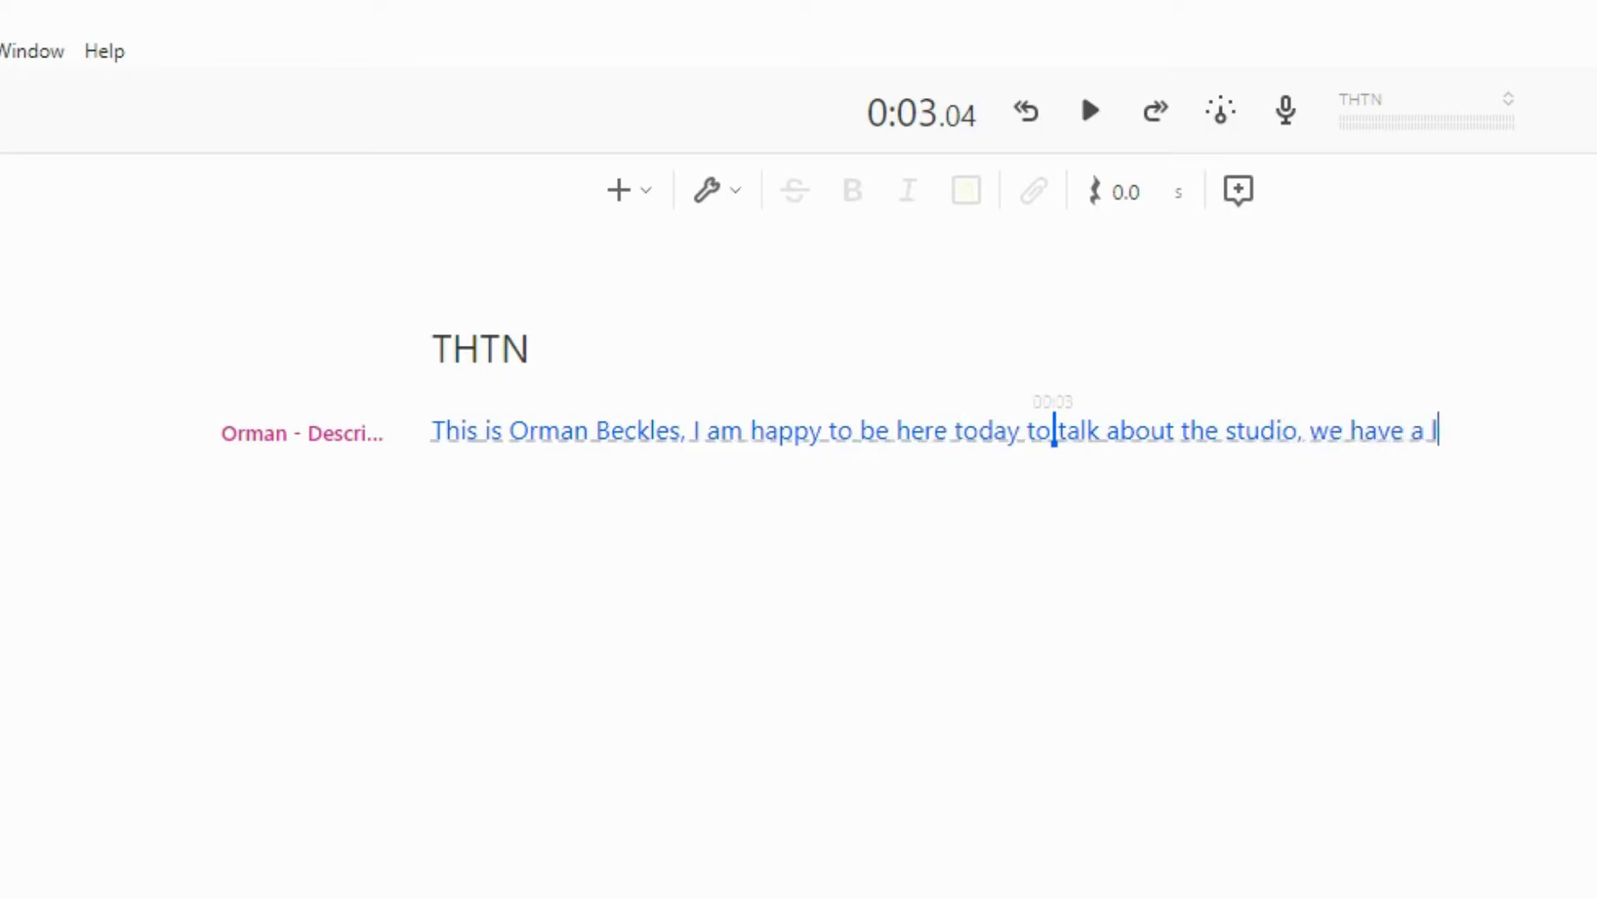
text(ot of new)
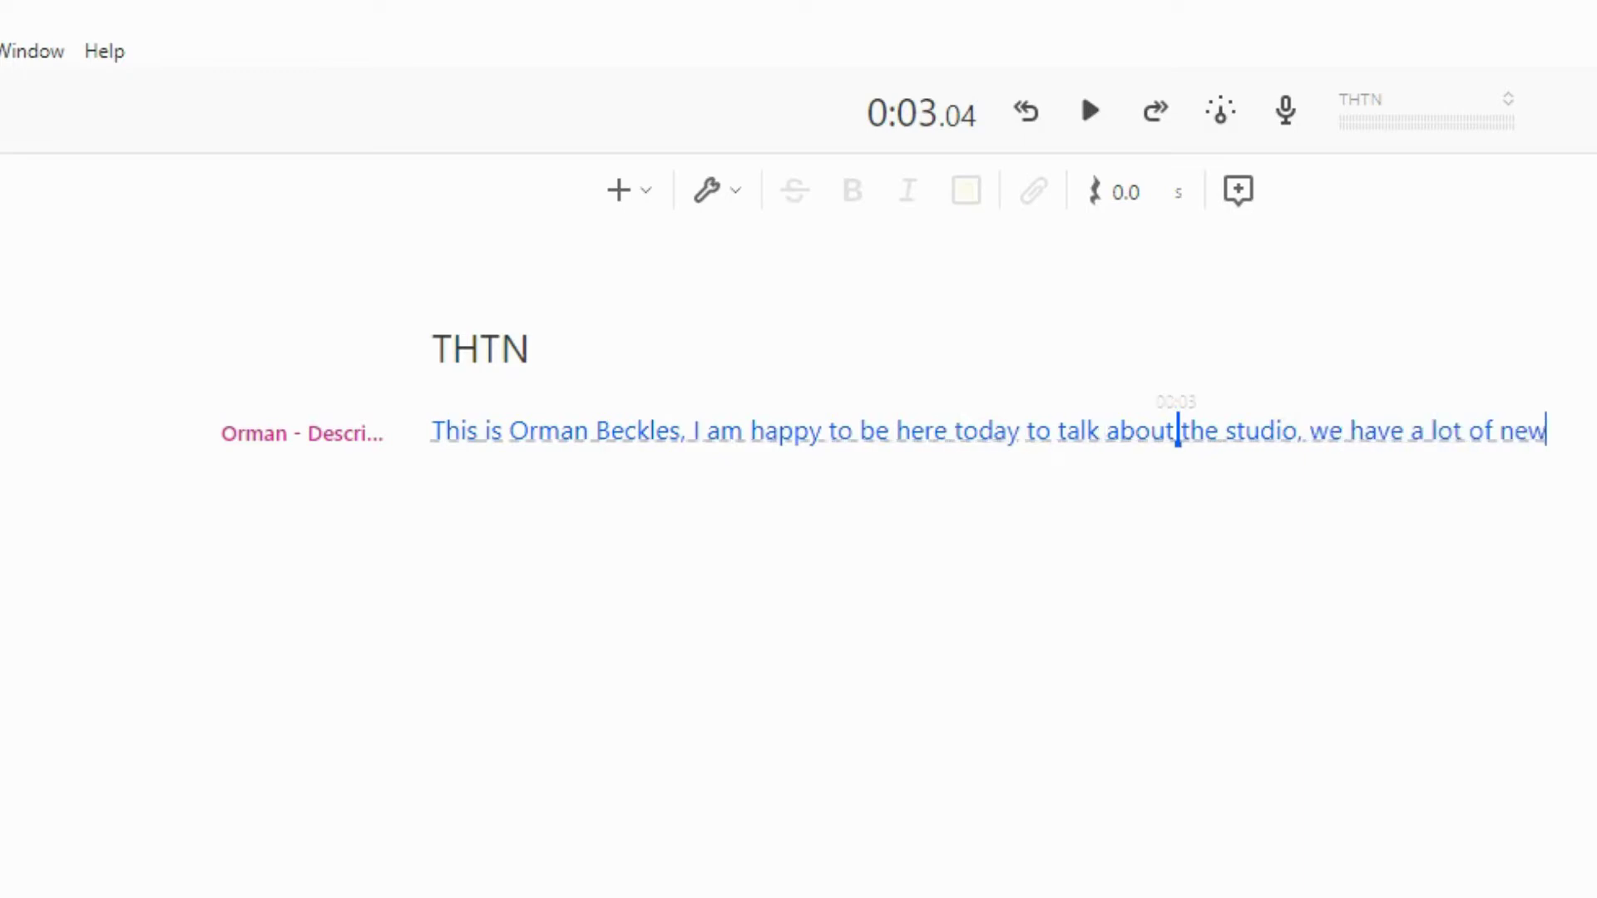
text( things g)
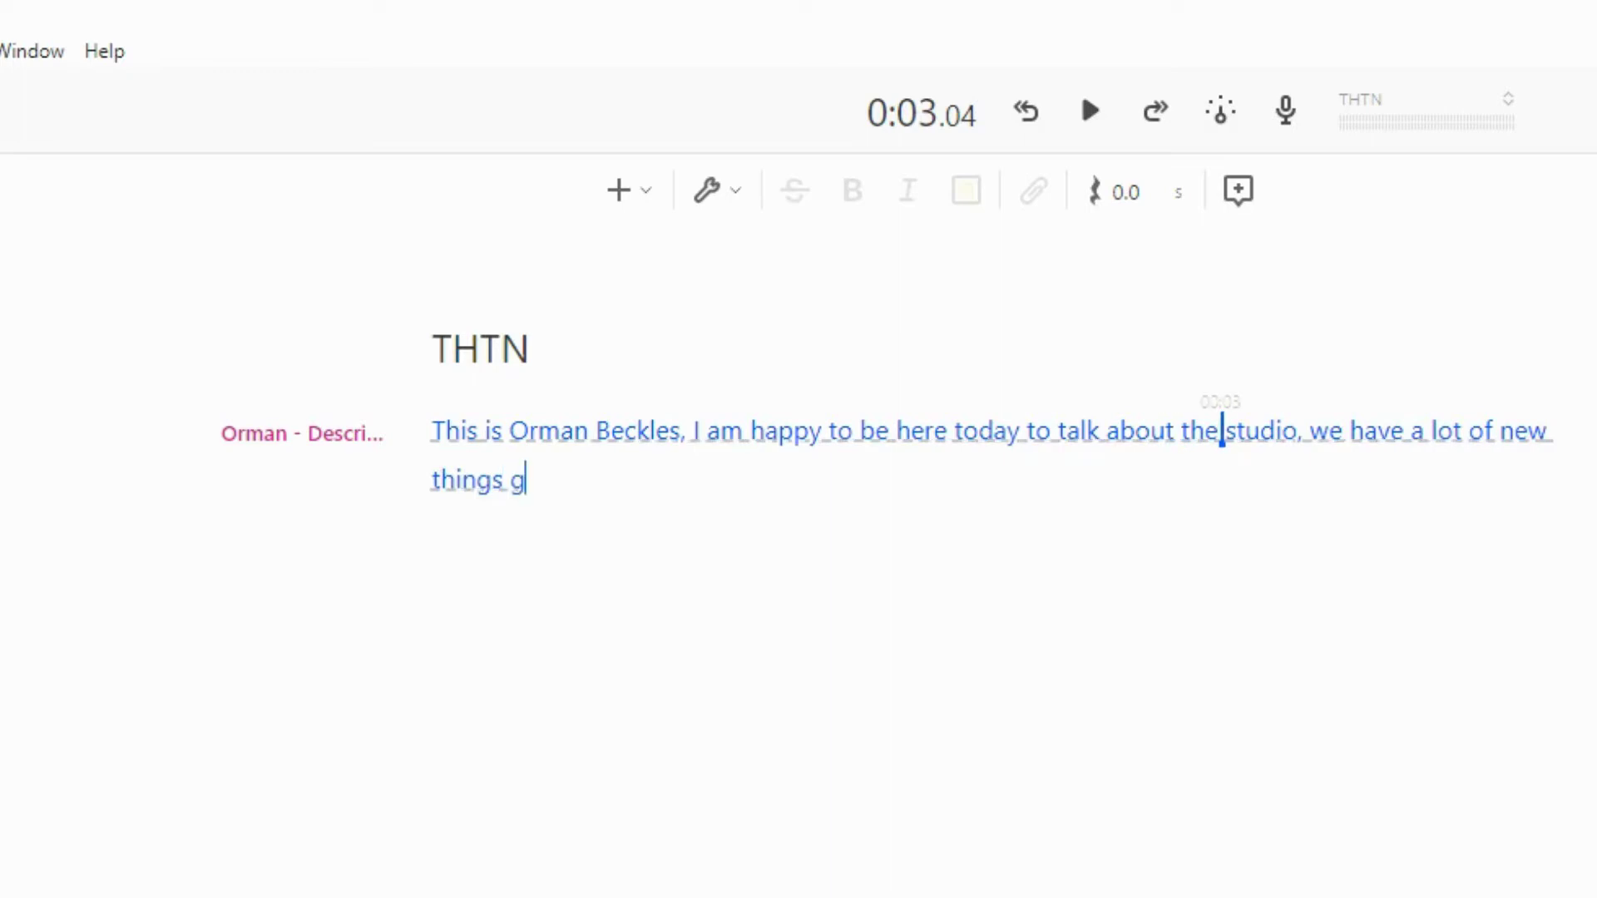
text(oi)
text(ng on!)
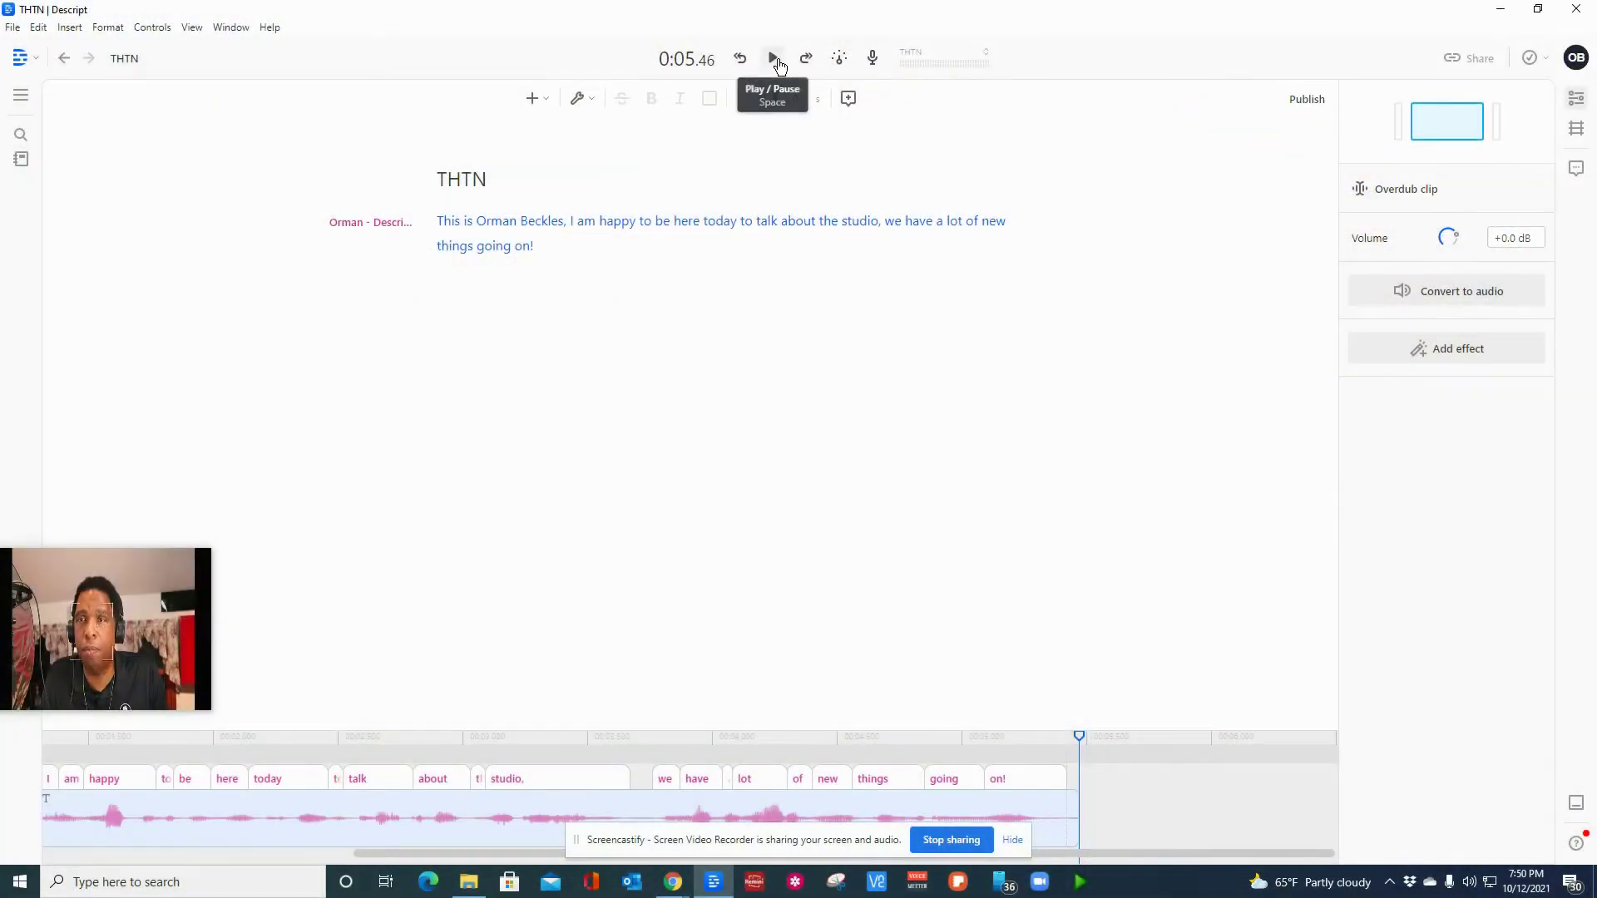
- Play the revised line, then switch to the Copysmith AI 'Candle Thru Out History' tab
click(776, 63)
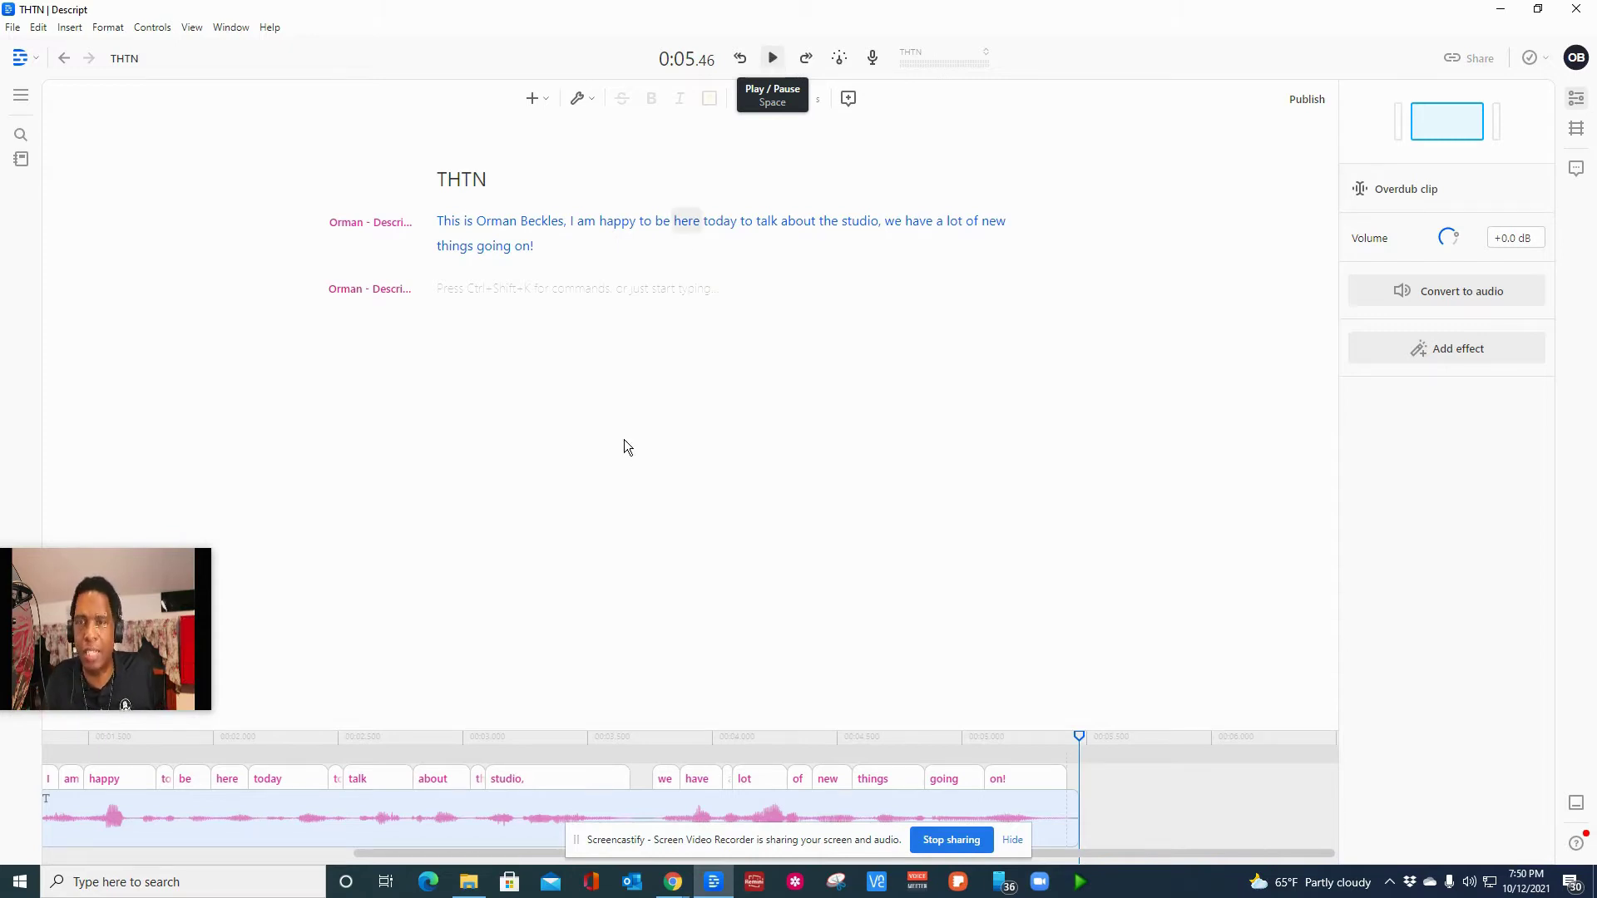
mouse_move(673, 883)
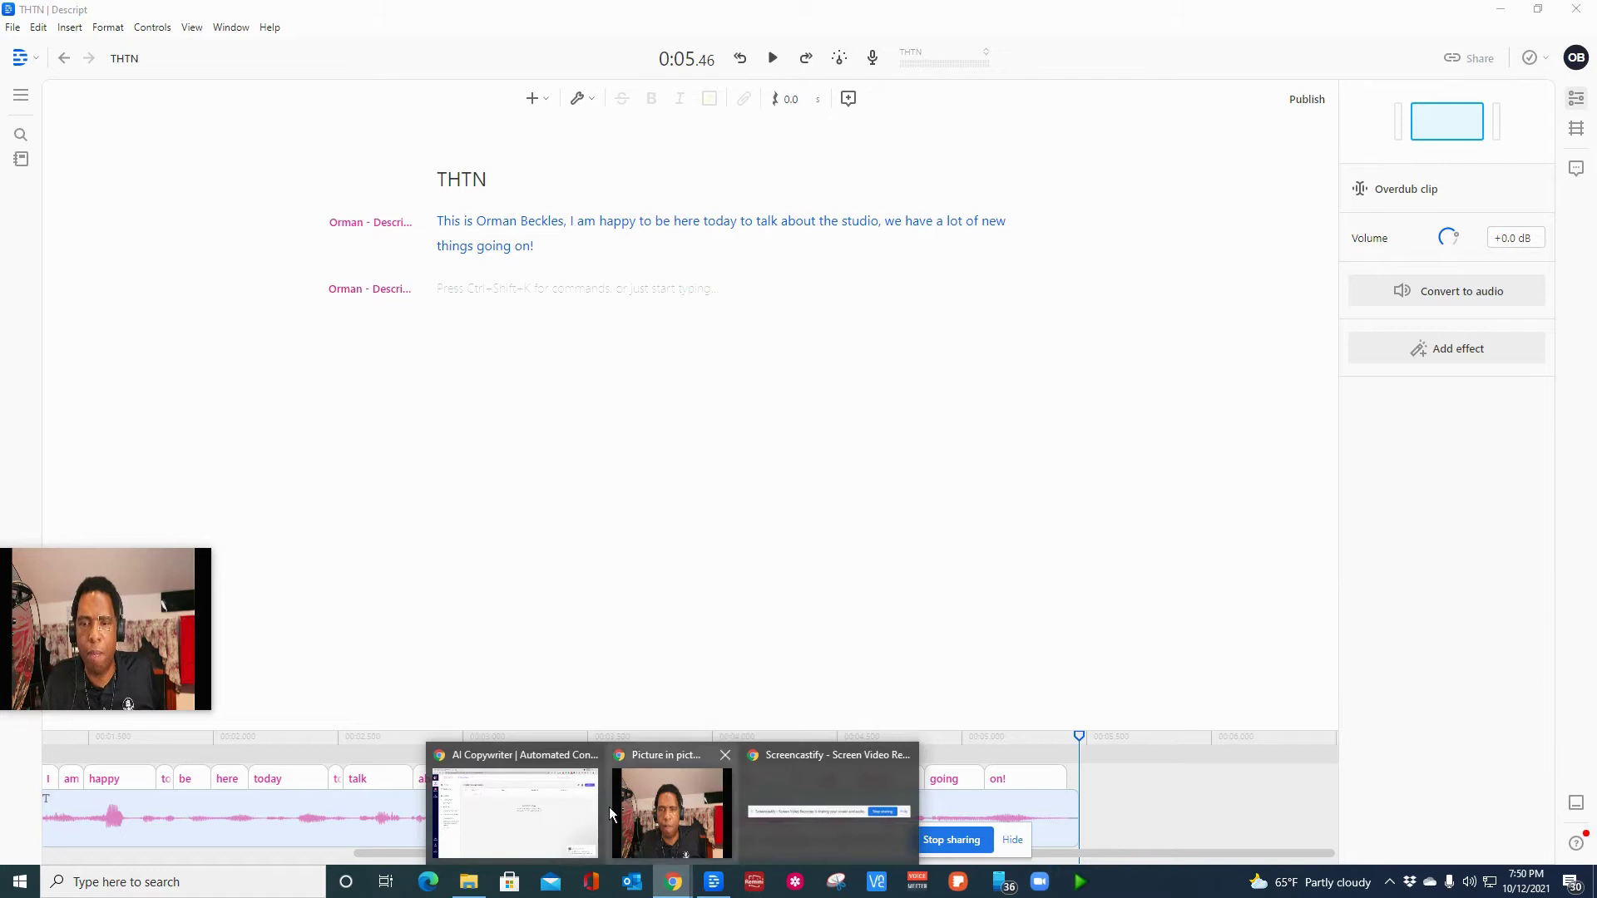
click(538, 803)
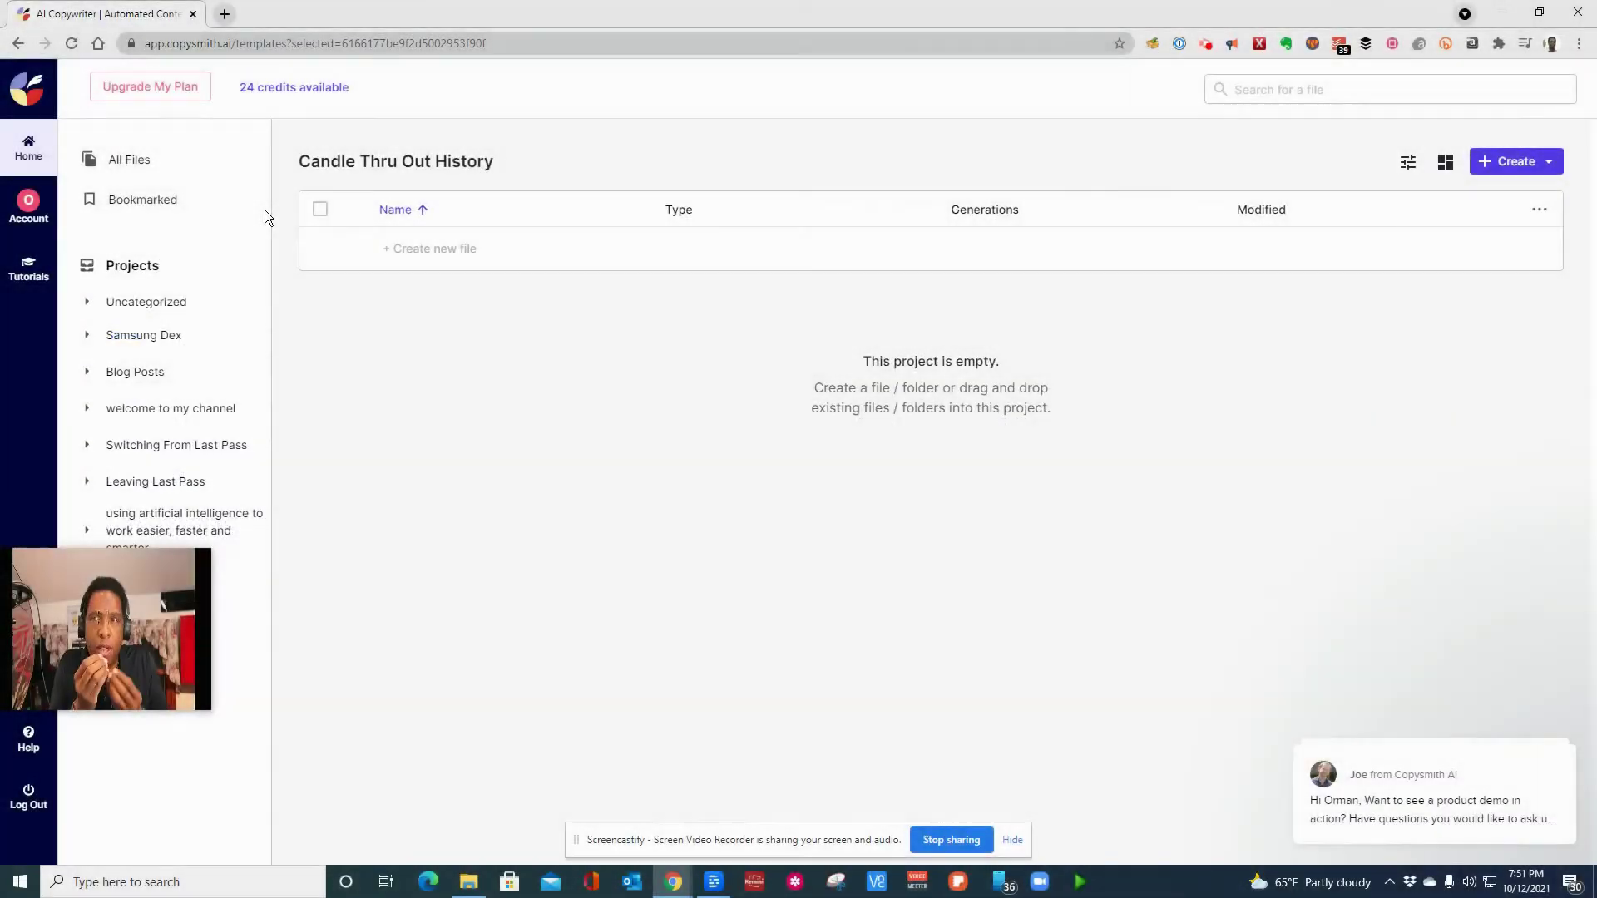
- Attempt a Blog Intro file and dismiss its dialog after the internal server error
click(458, 249)
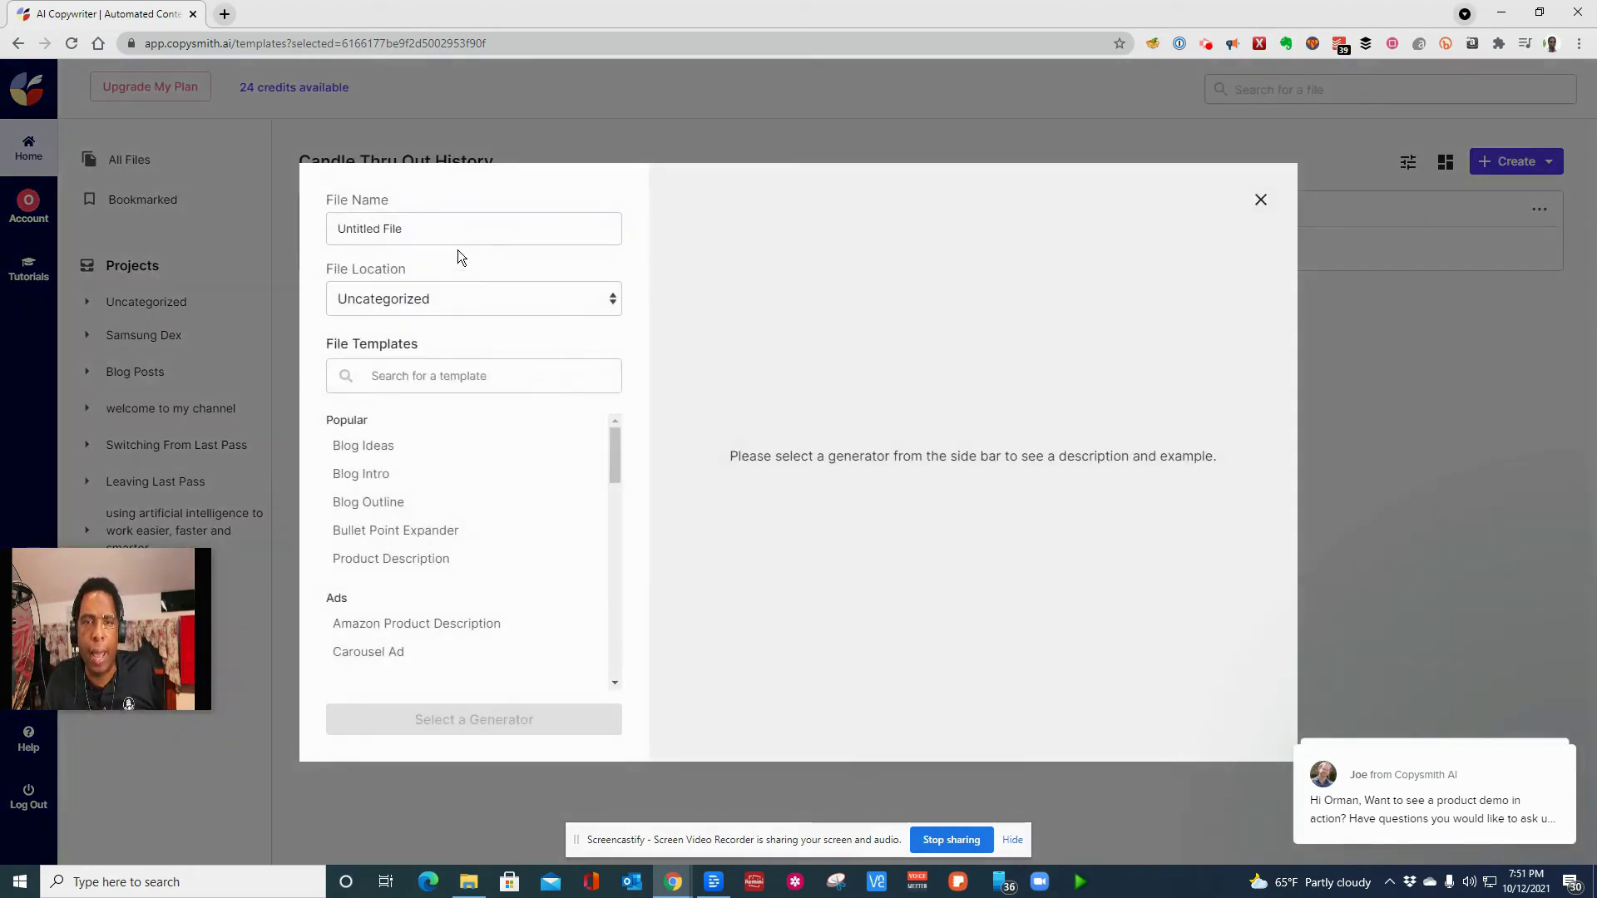
click(396, 473)
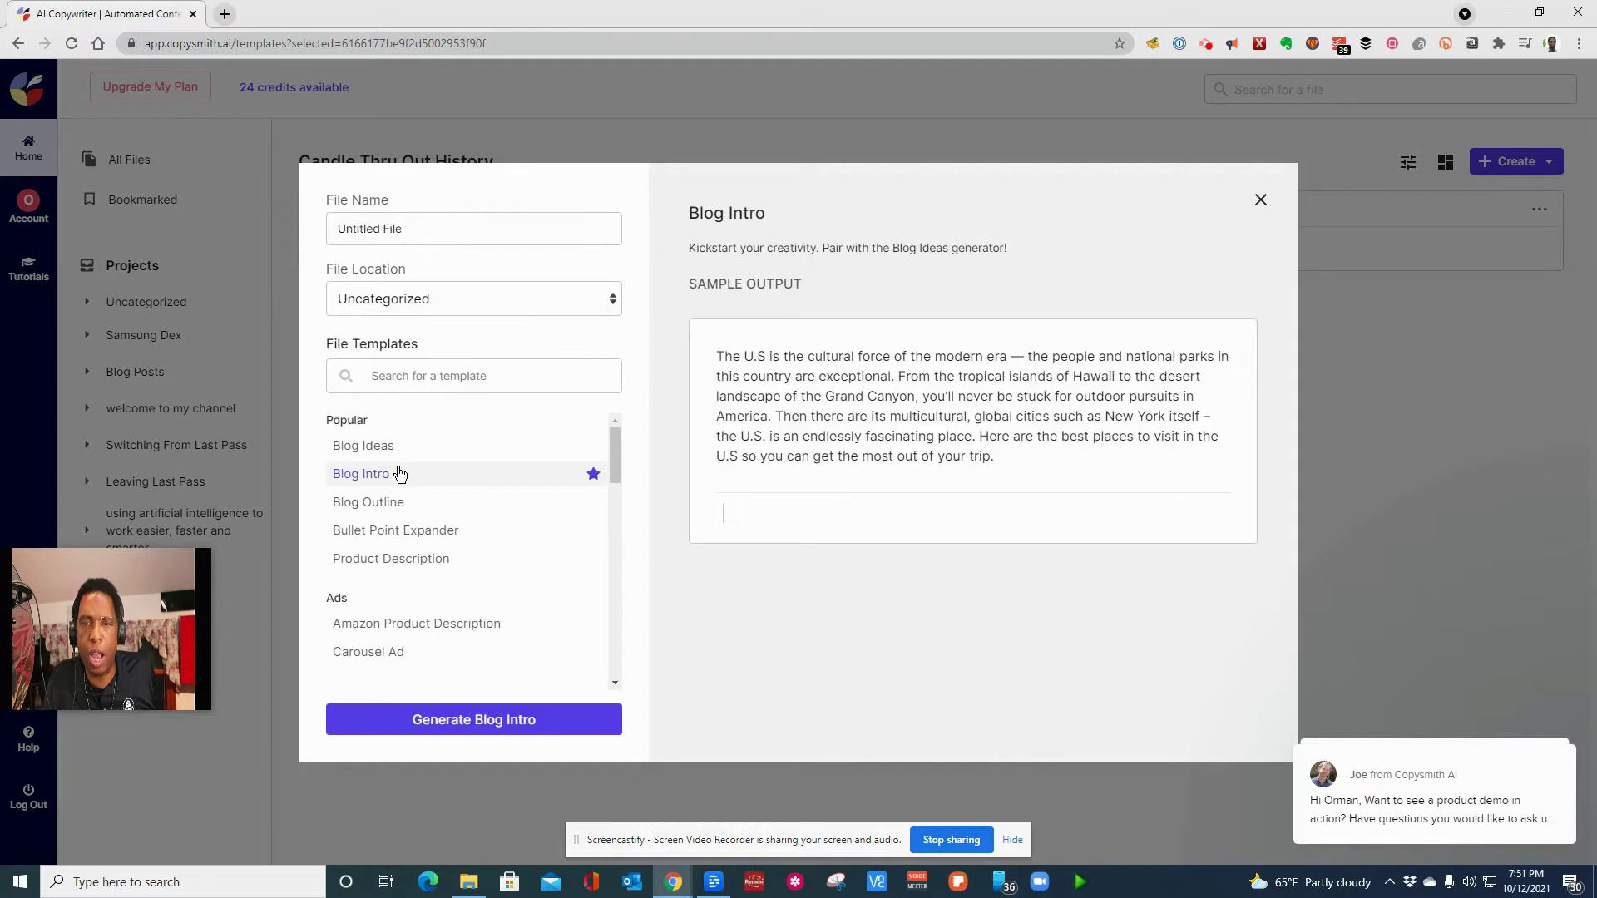
click(502, 722)
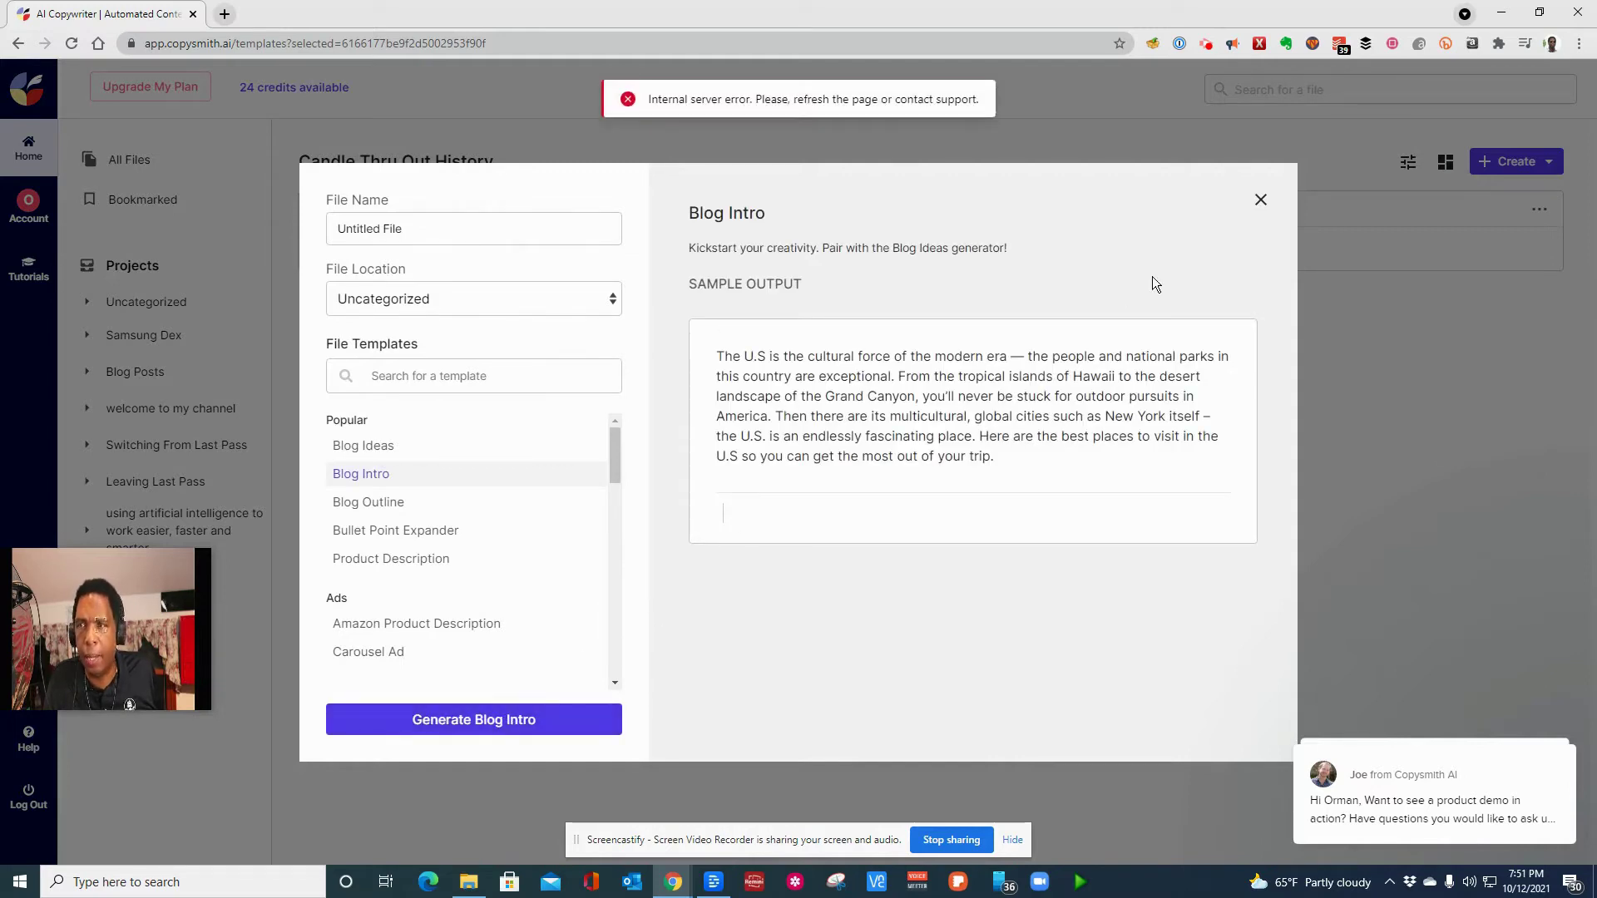
click(1260, 196)
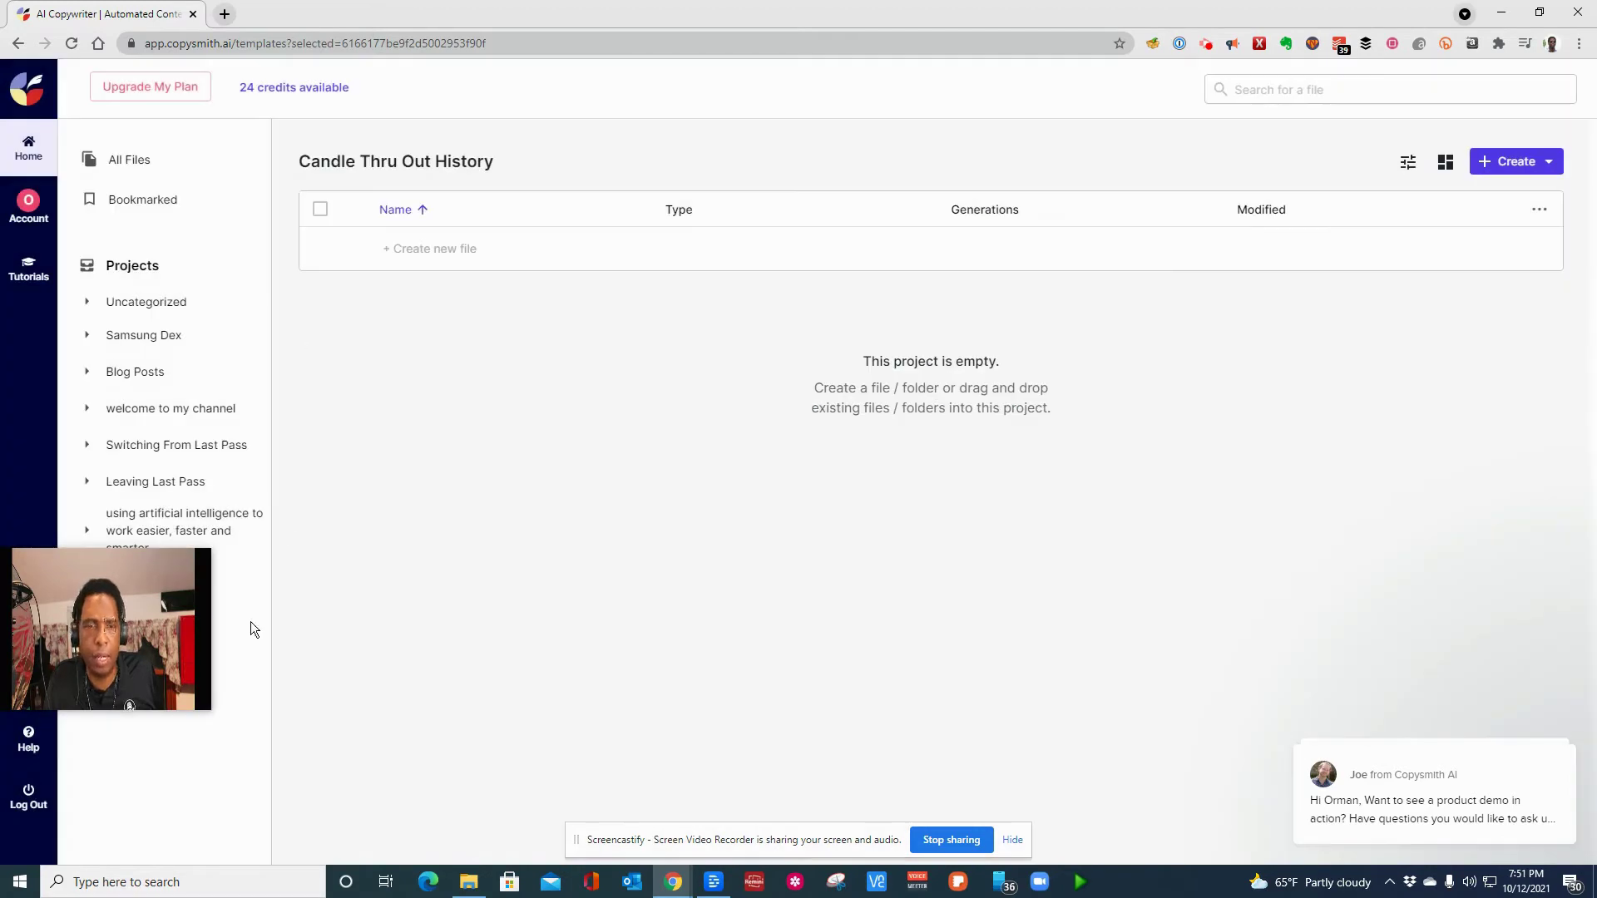
- Create a new Copysmith AI project named Candles
drag(125, 580, 118, 684)
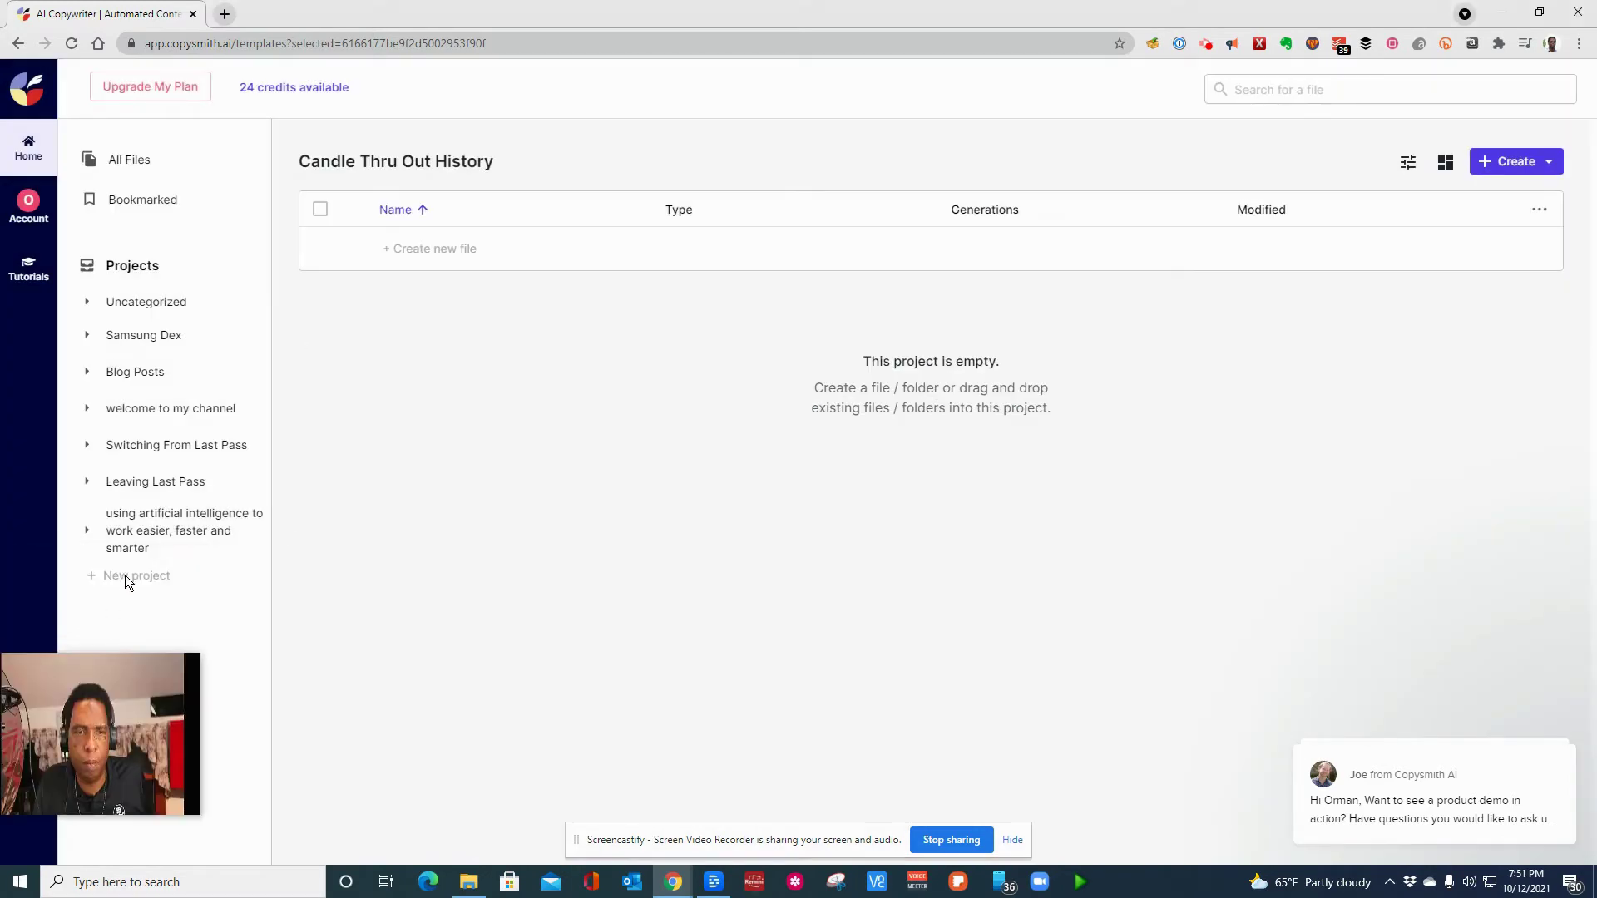
click(113, 578)
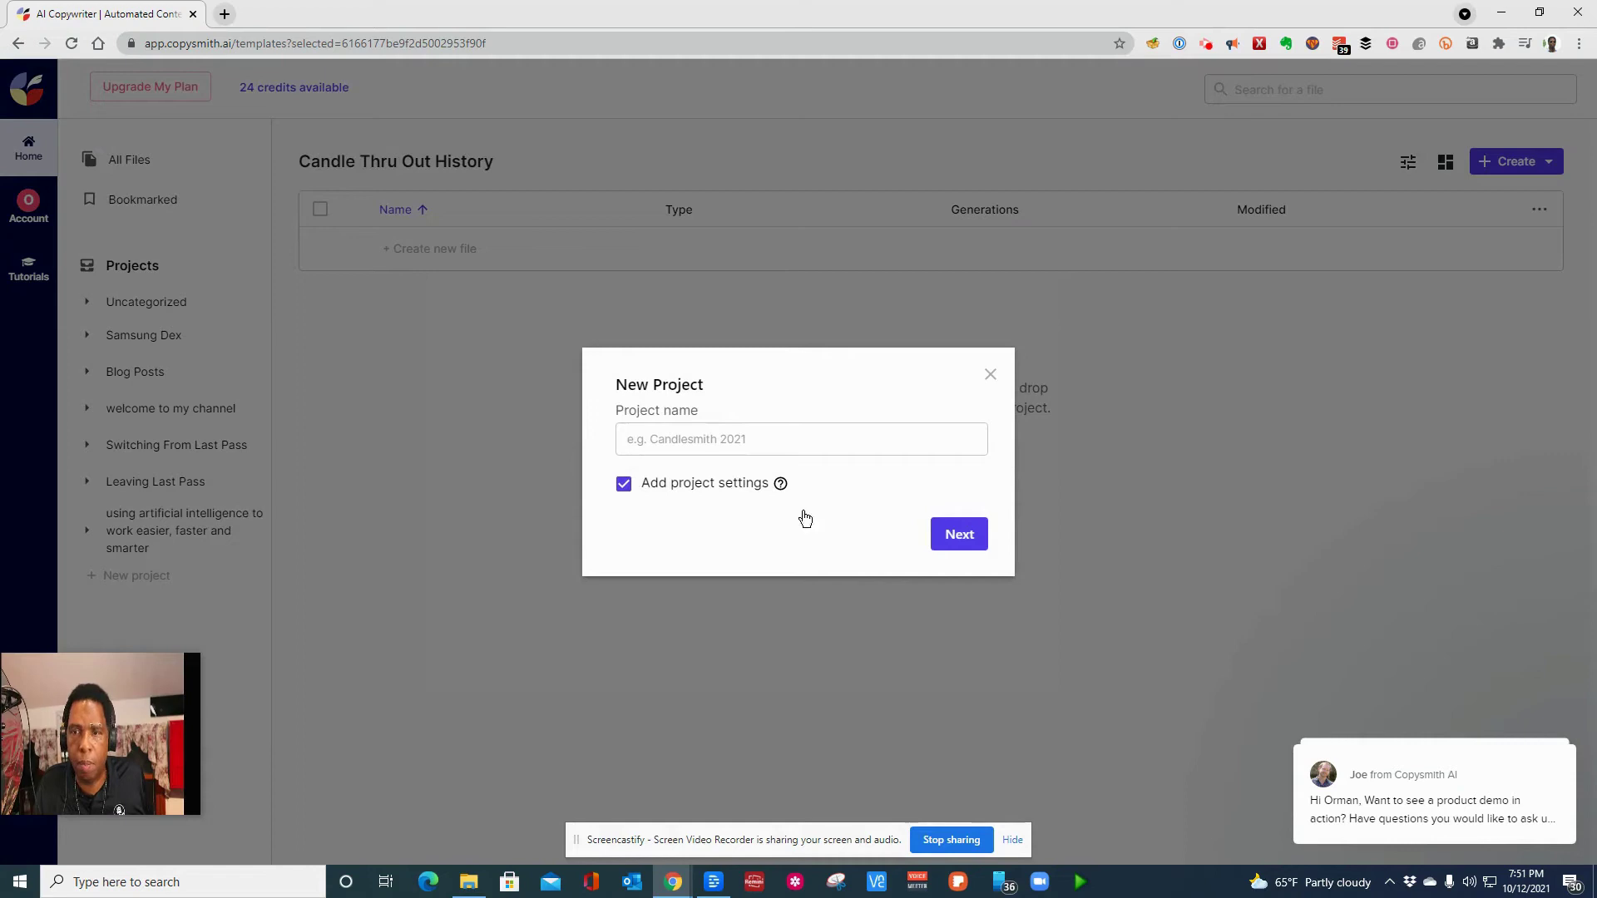
click(776, 440)
text(C)
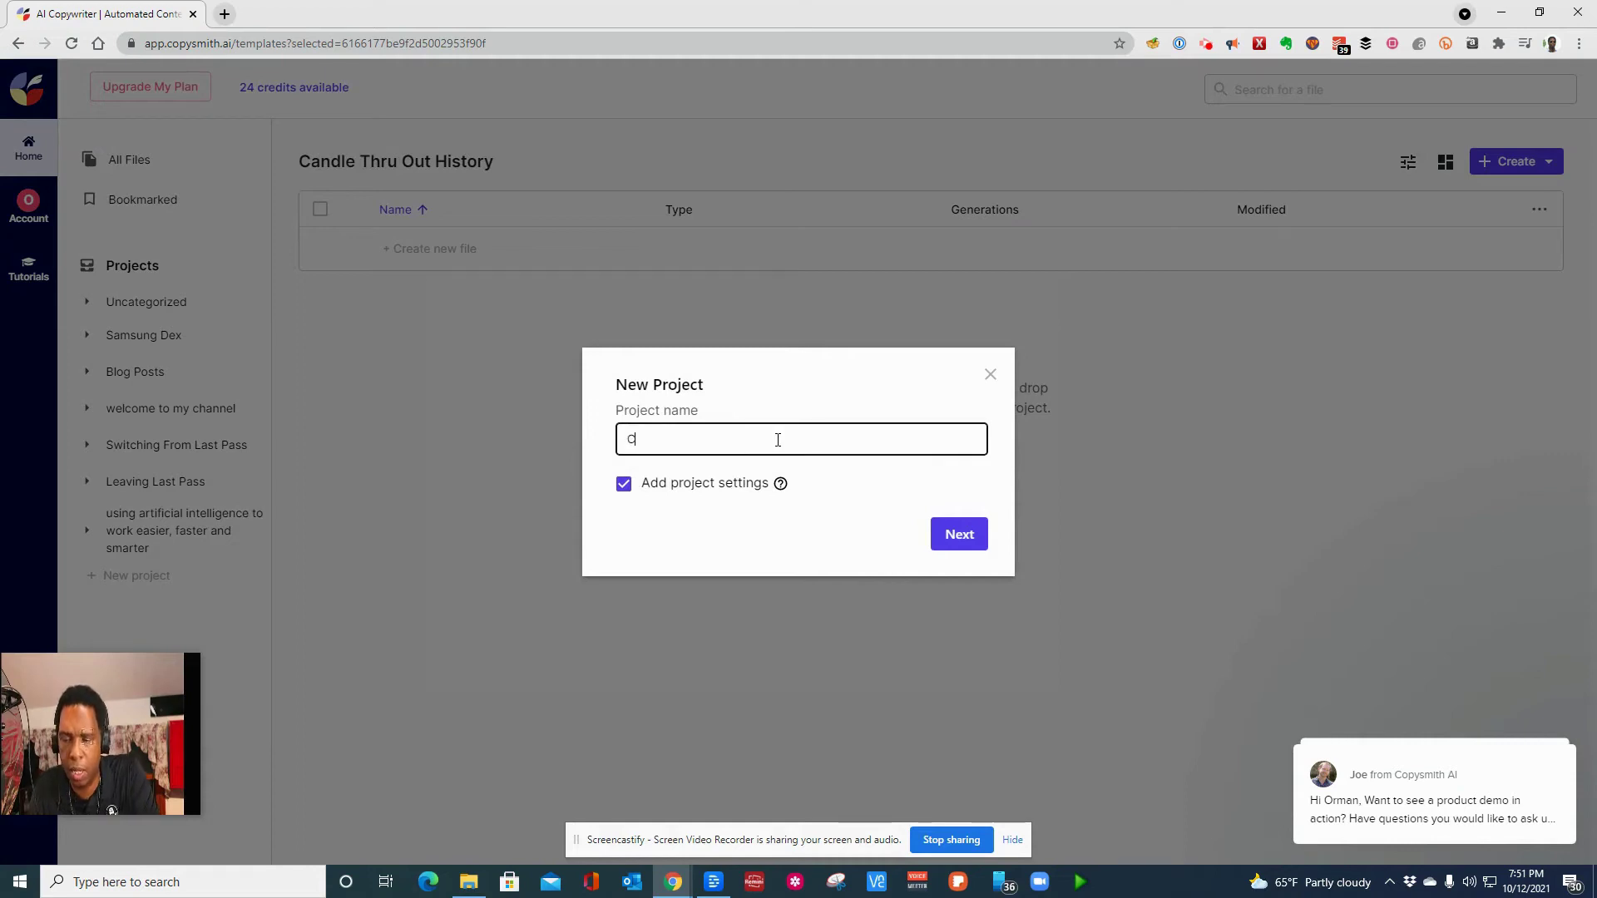
text(andles)
key(Return)
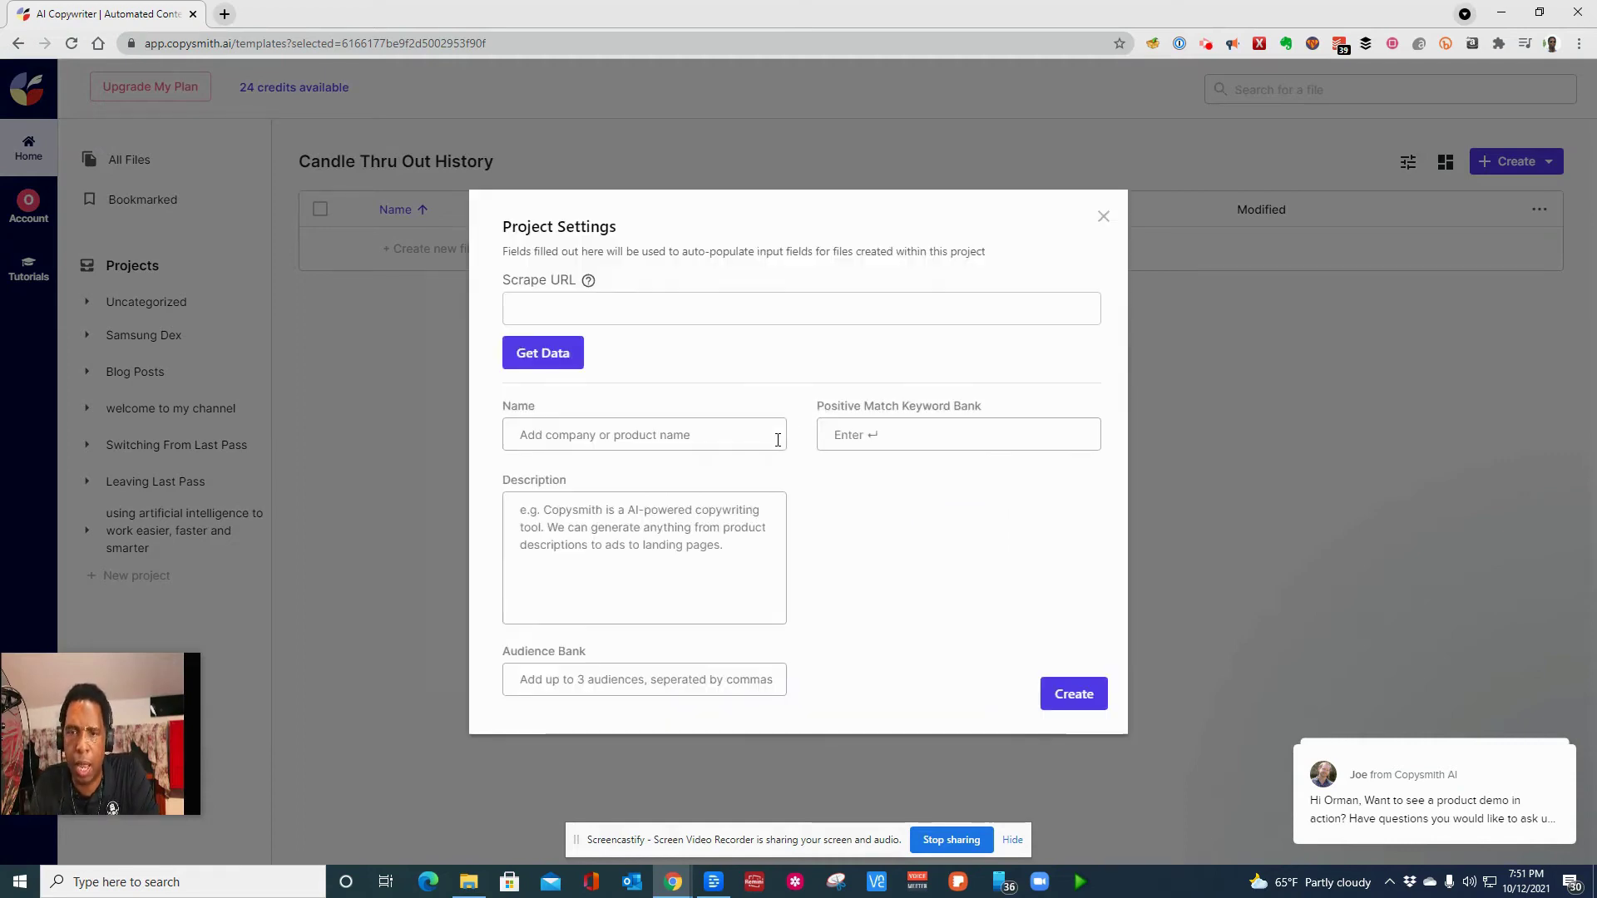
click(1075, 697)
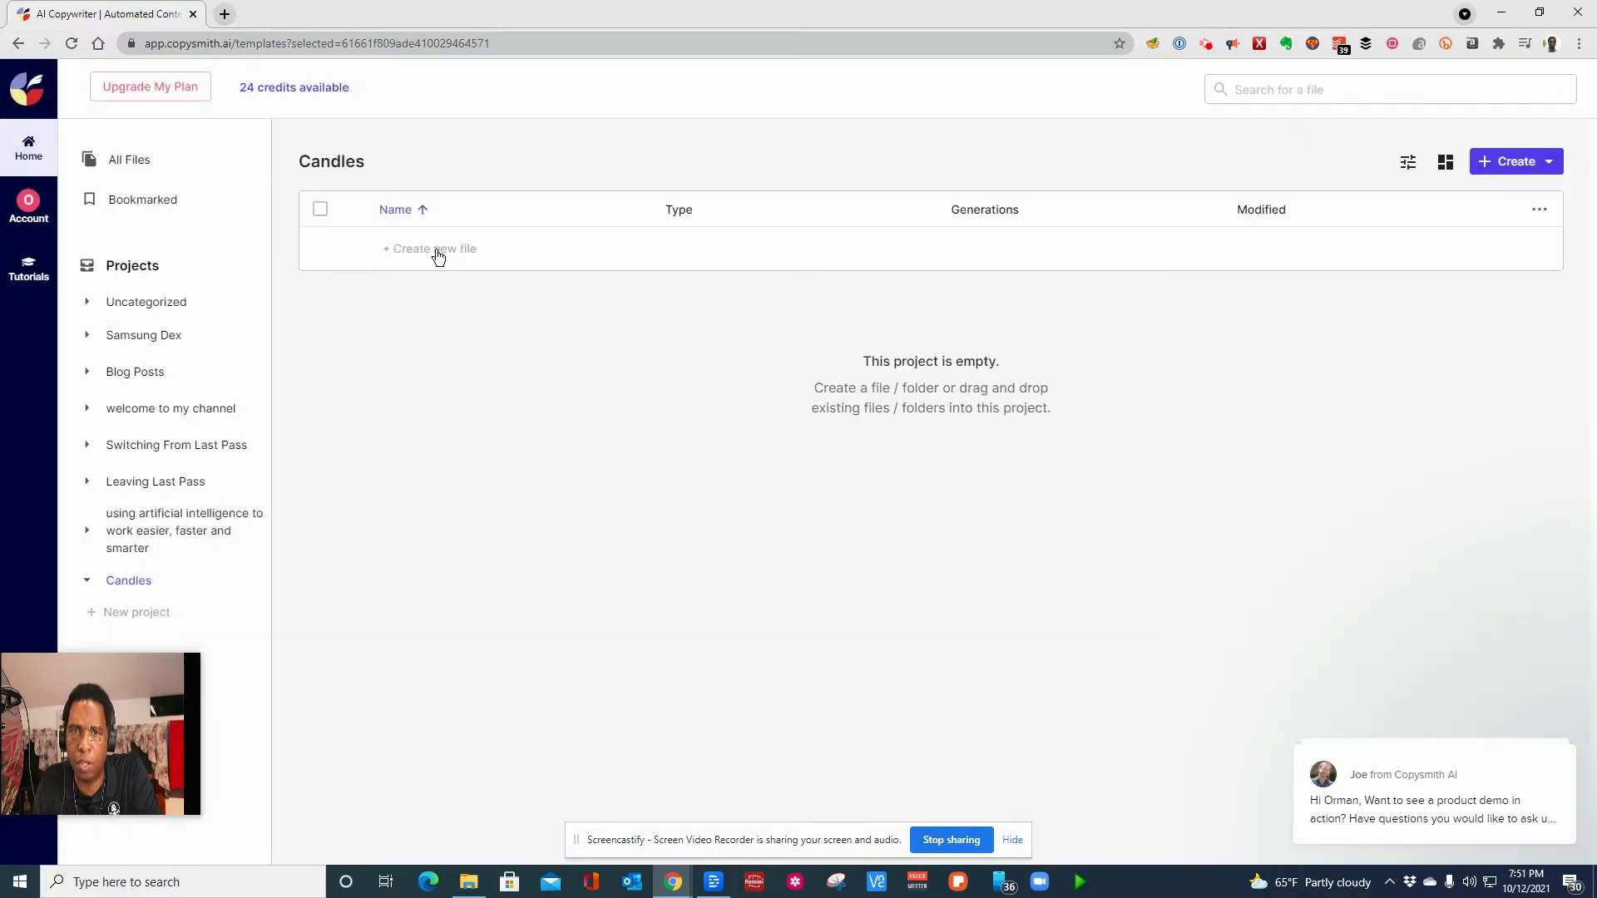
- Add a new Blog Intro file to the Candles project and open its editor
click(435, 249)
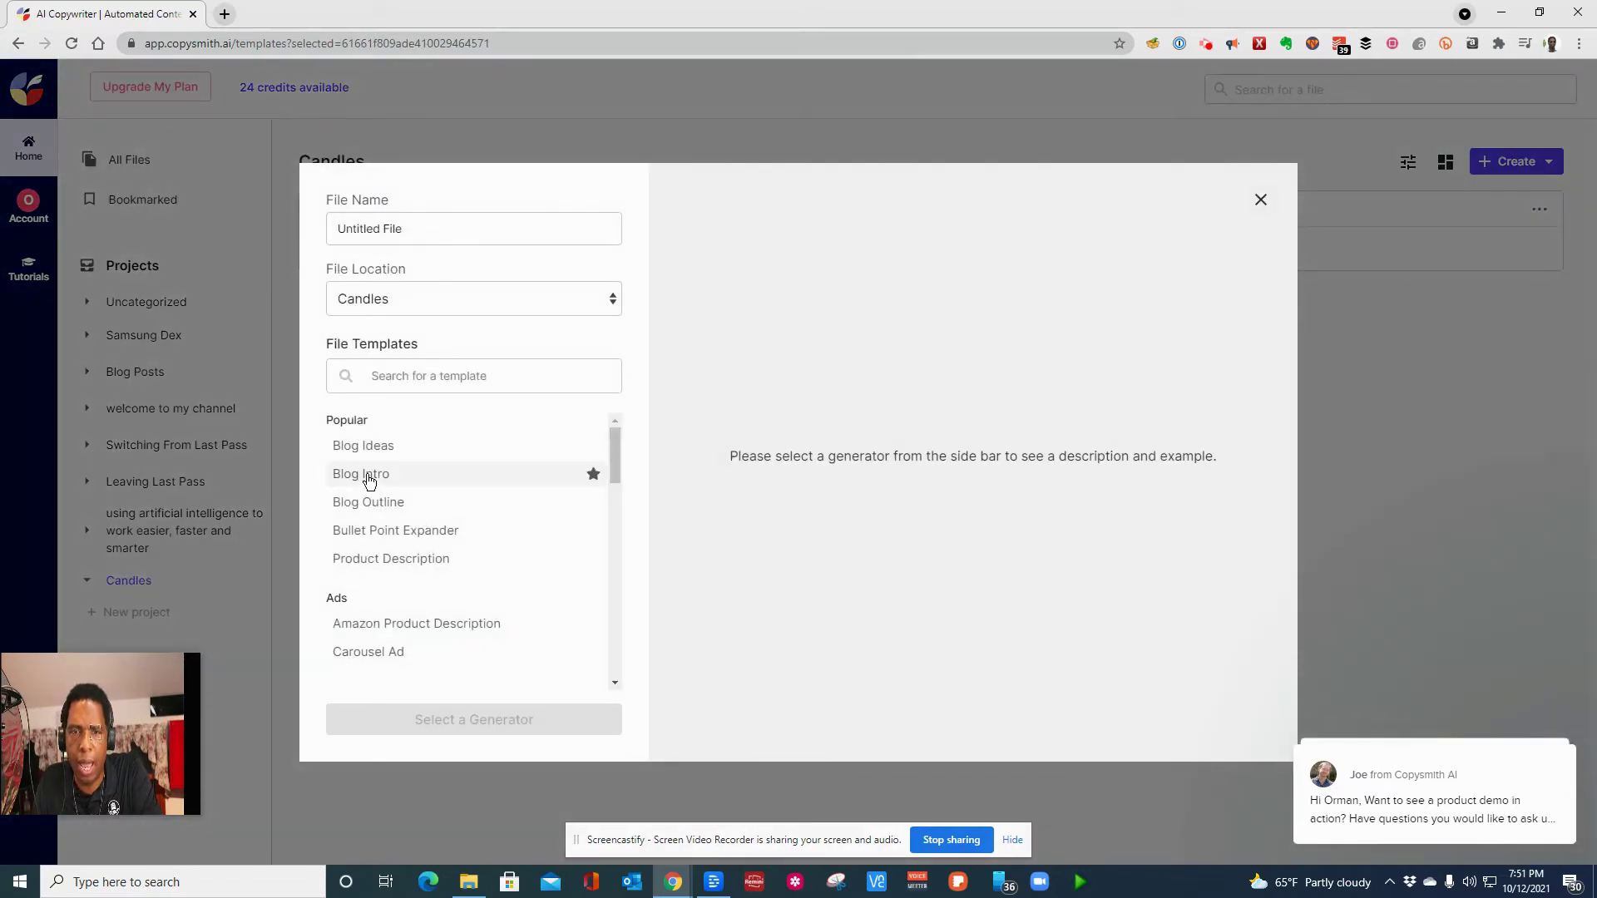
click(369, 481)
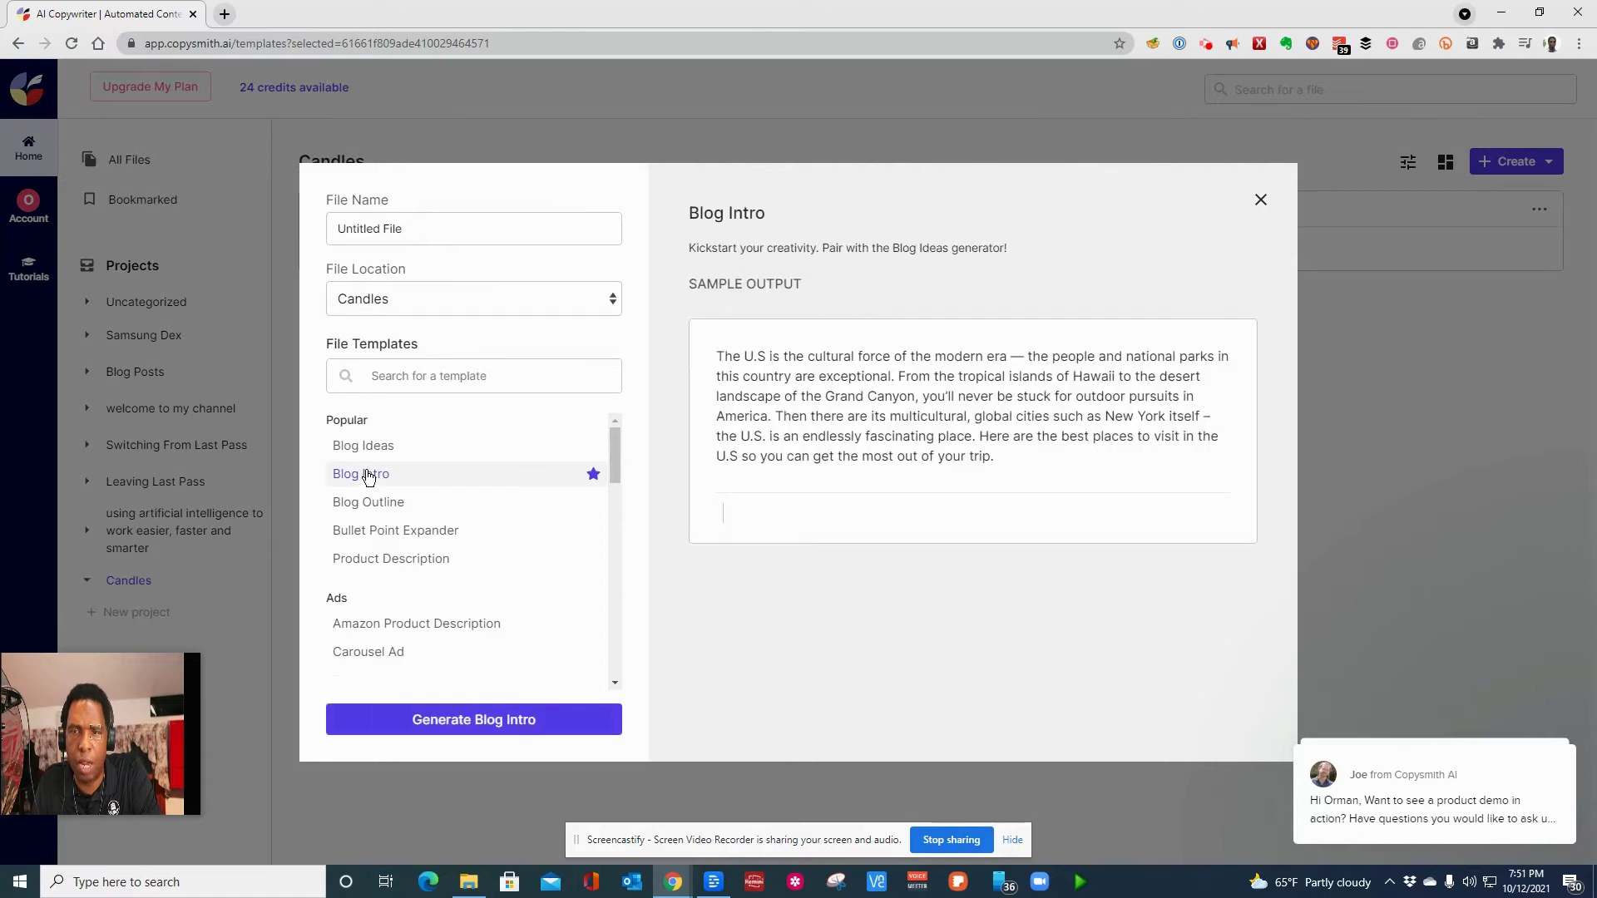
click(443, 727)
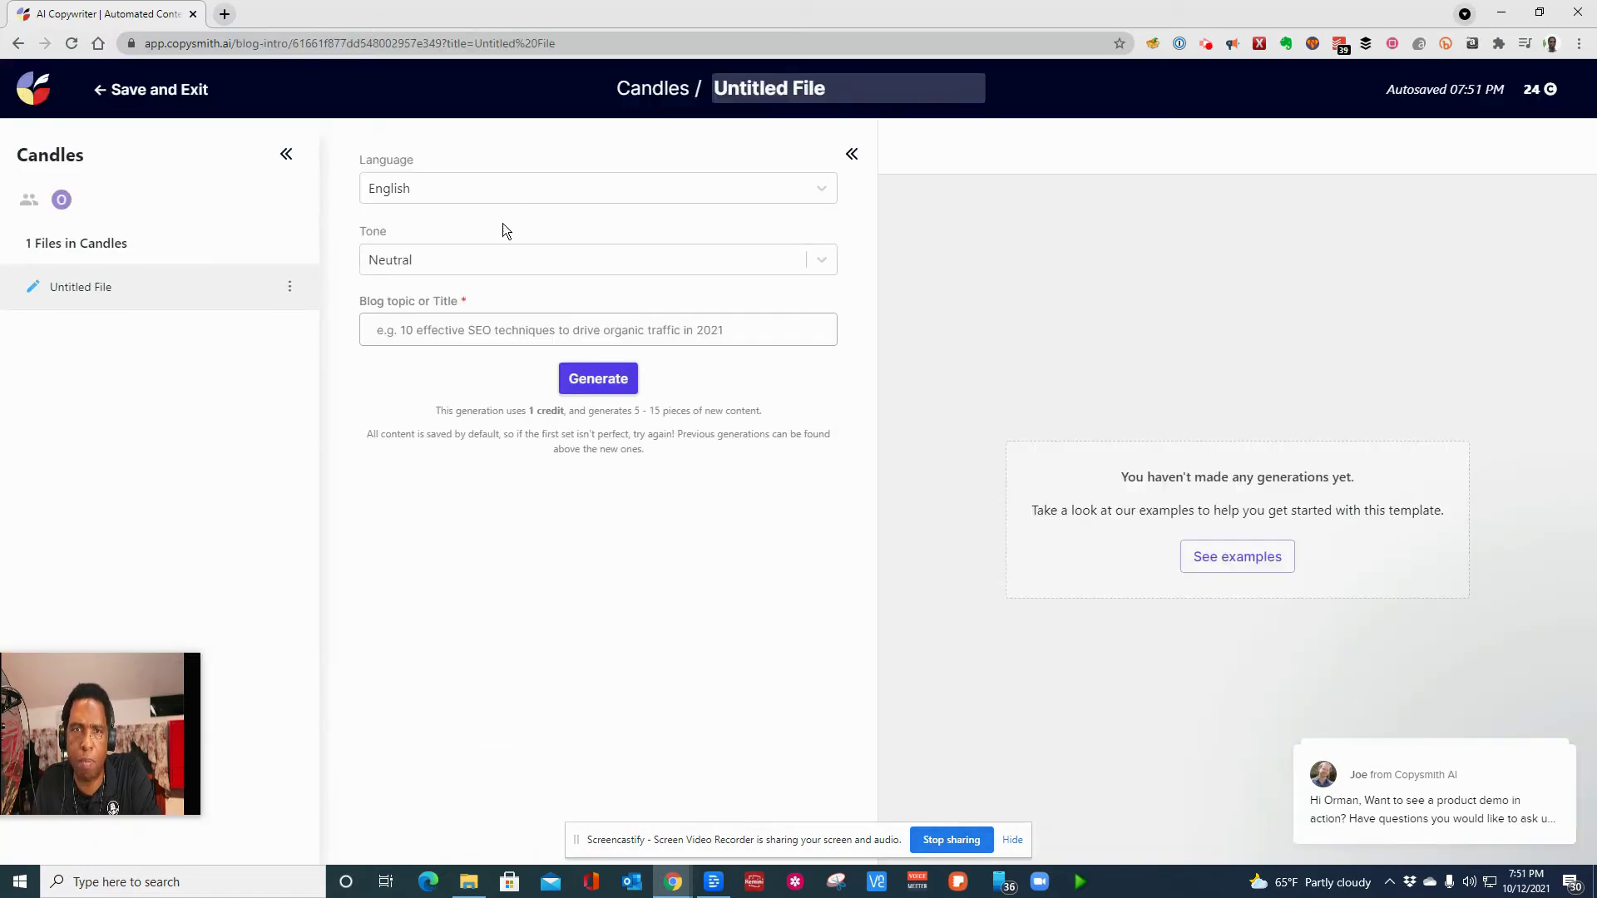
- Generate Adventurous-tone blog intros for the topic 'candles thru history'
click(483, 259)
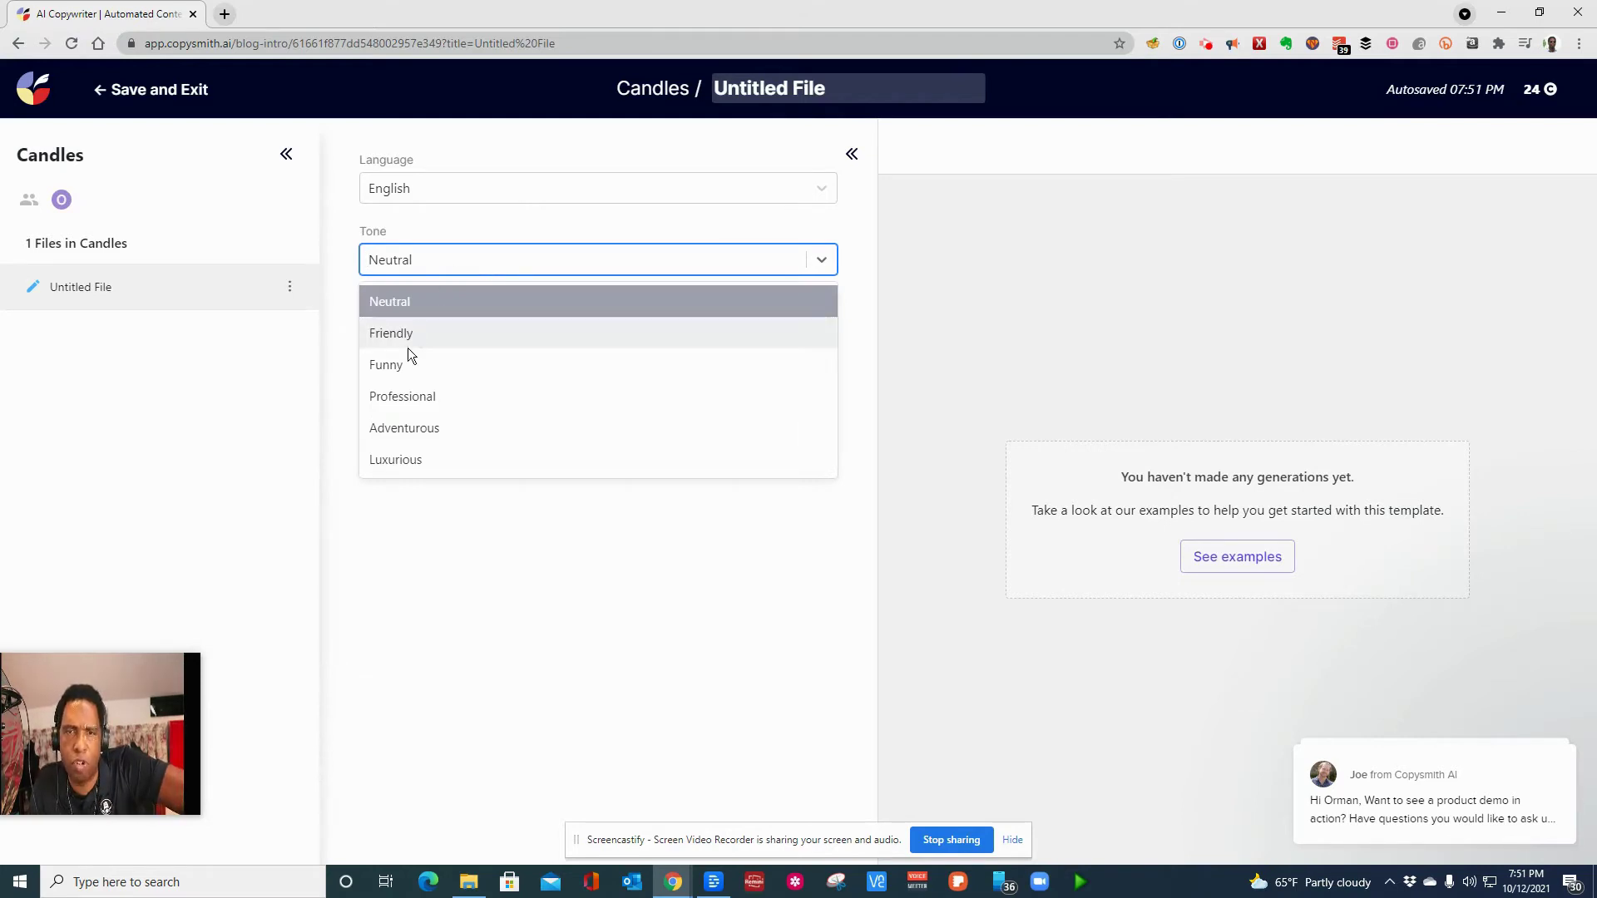
click(457, 430)
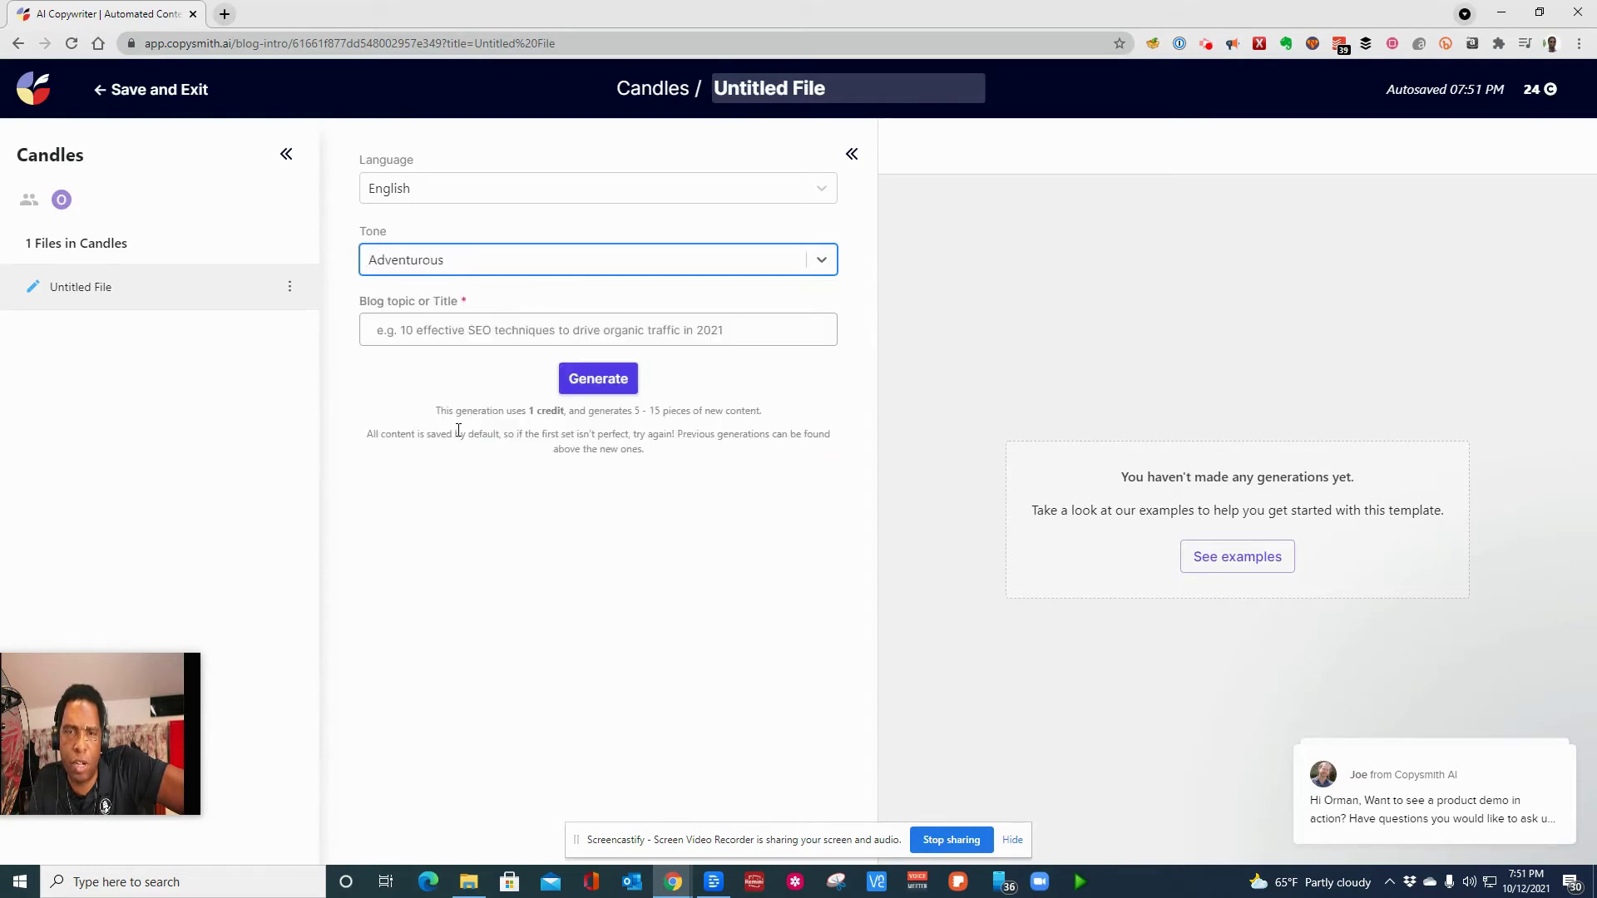
click(564, 334)
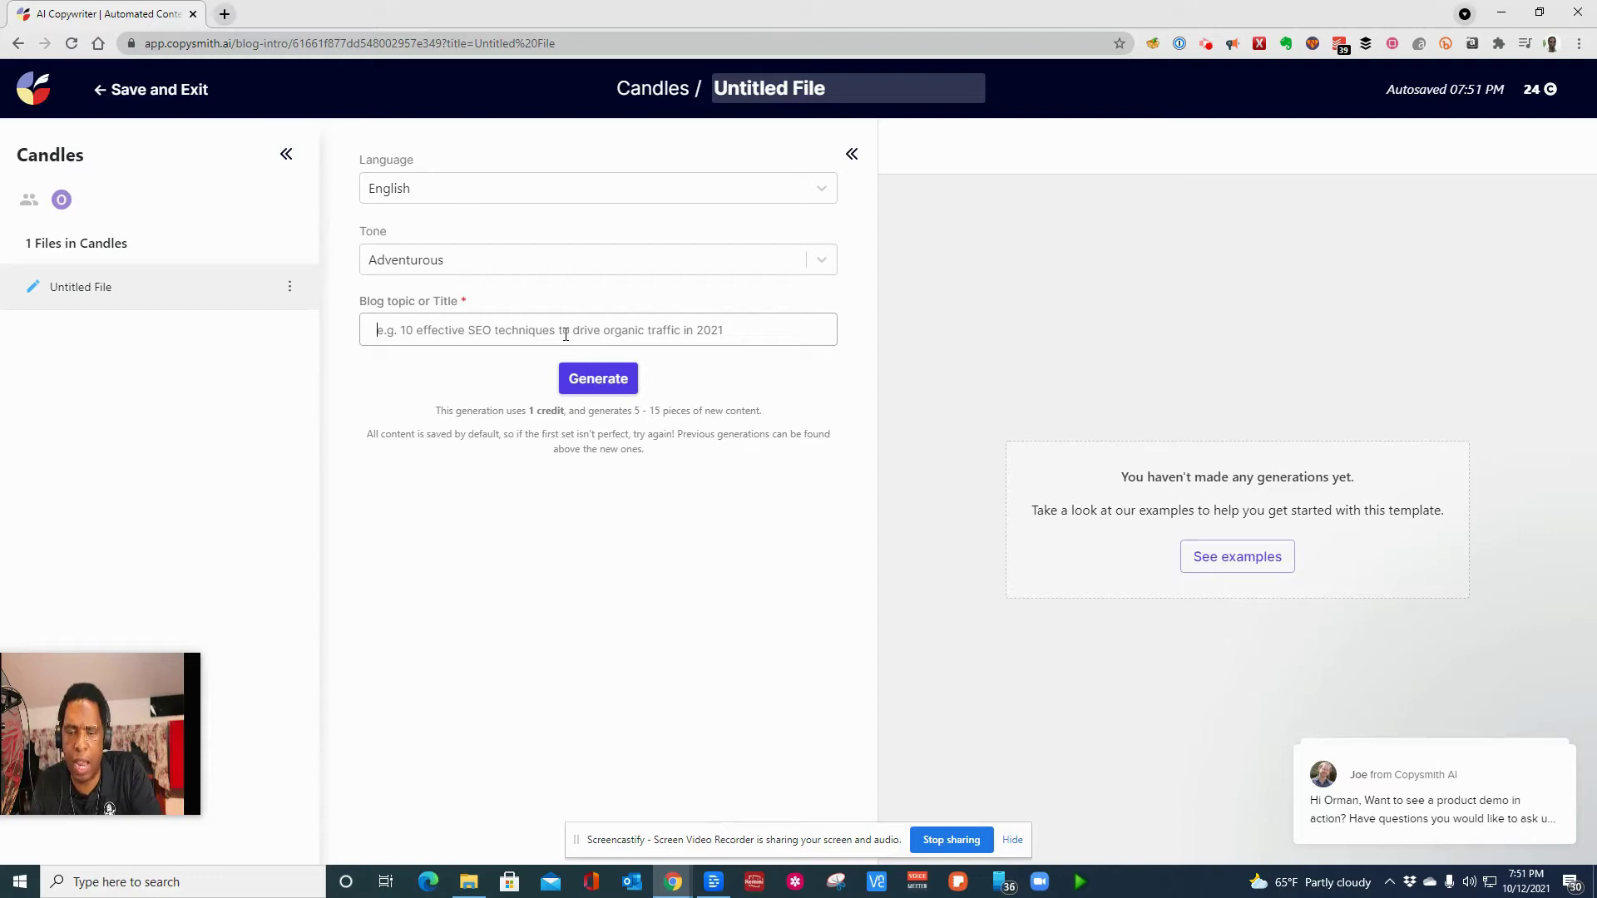
text(candles thru history)
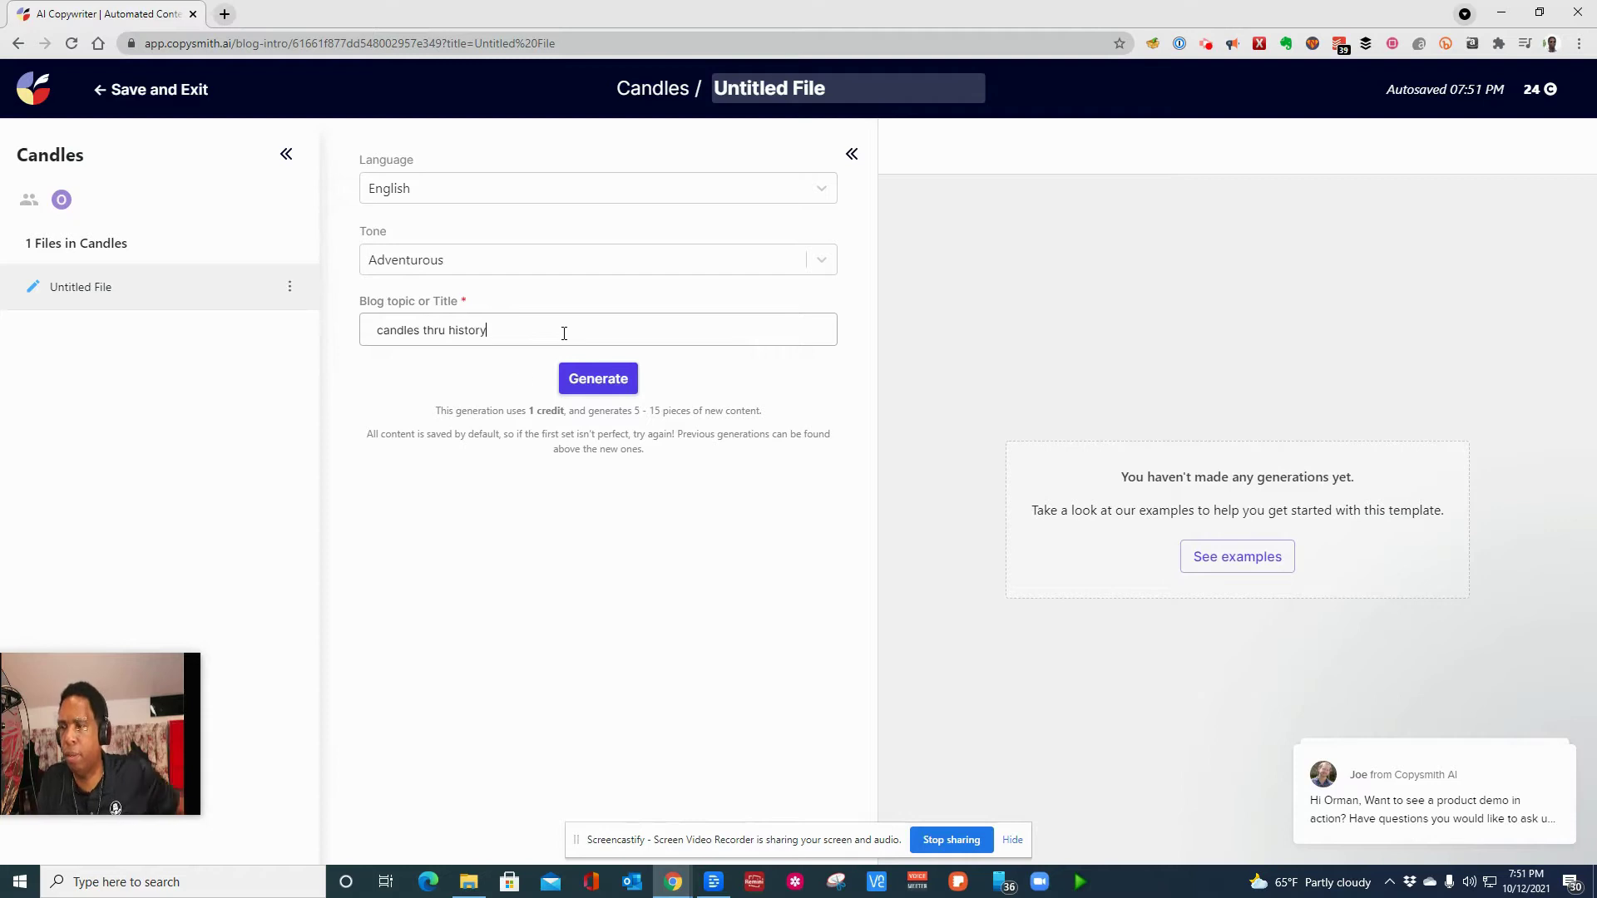
click(585, 382)
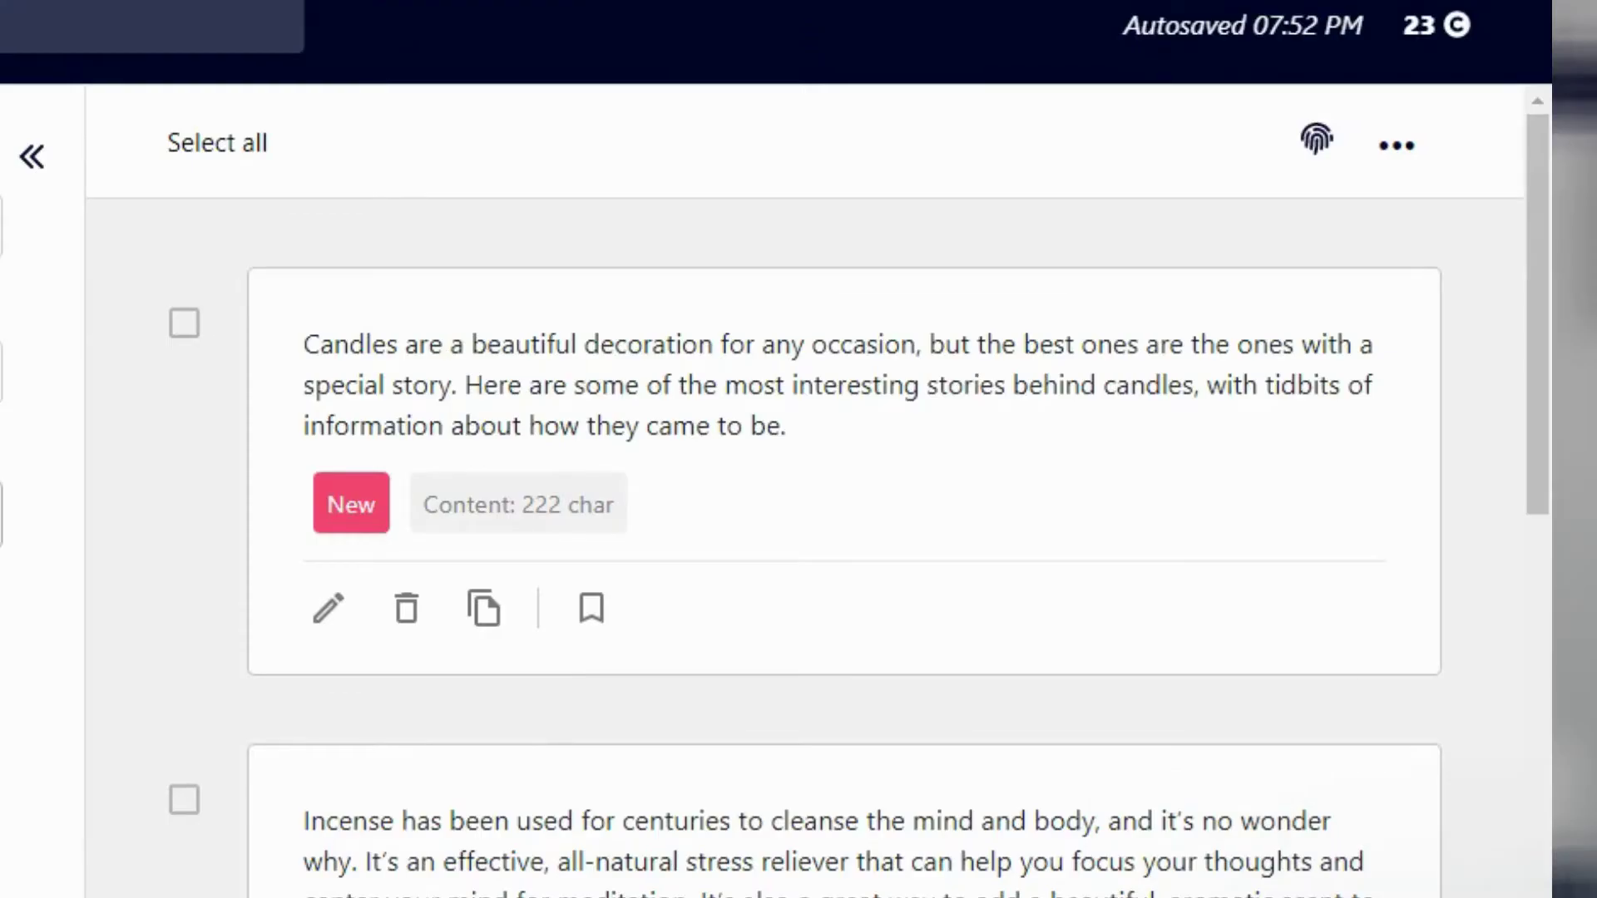
scroll(603, 720, down, 3)
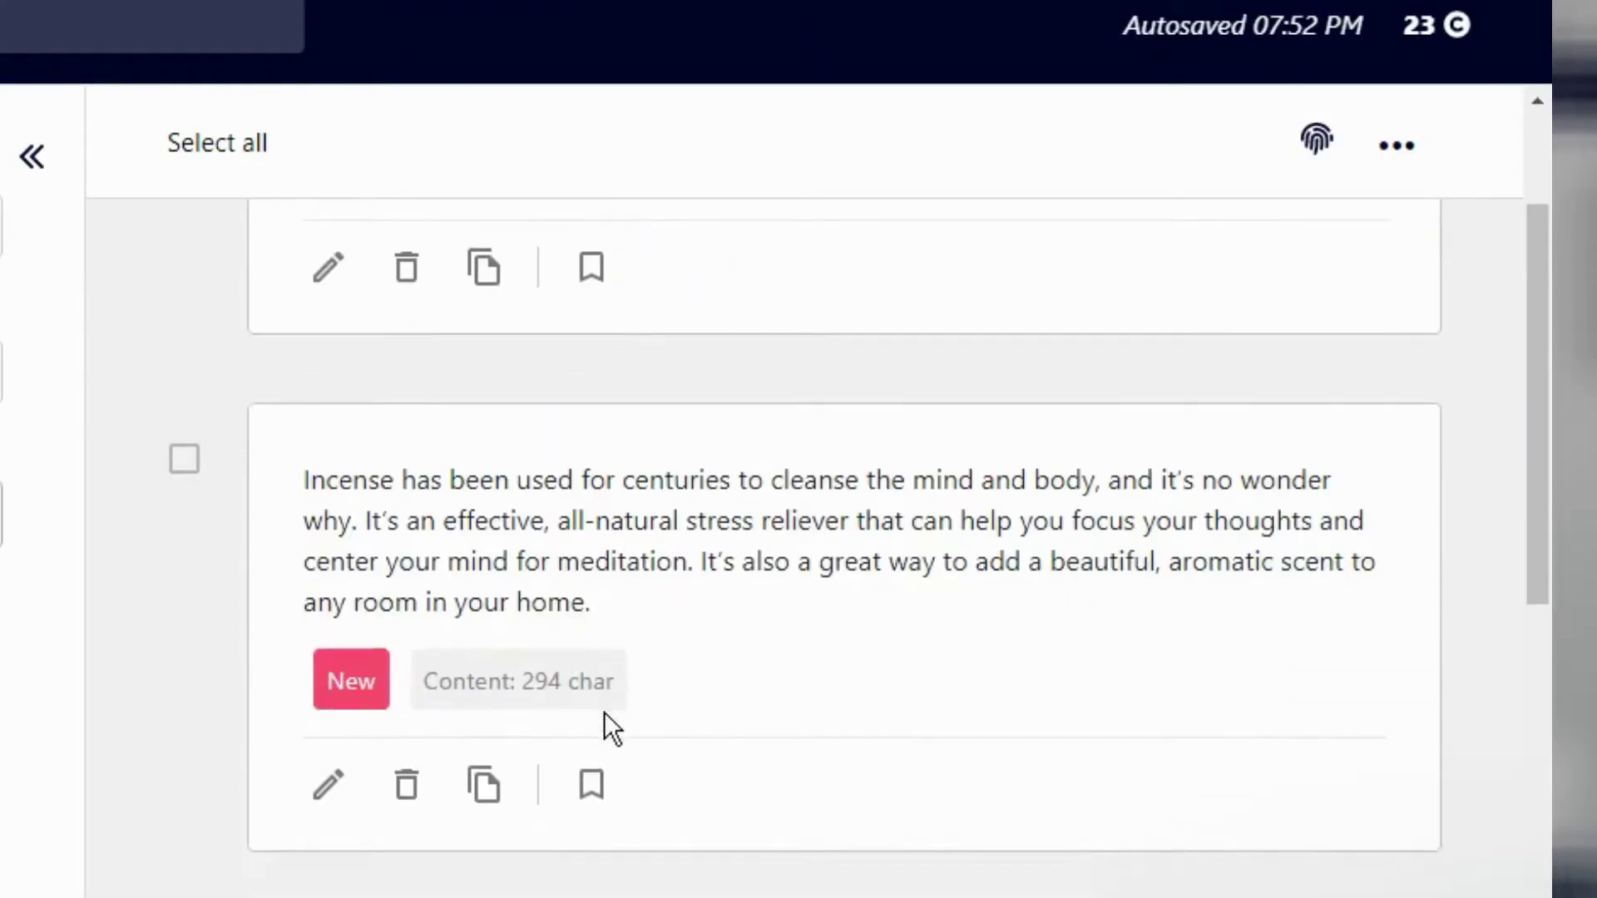
scroll(605, 711, down, 1)
scroll(671, 833, down, 2)
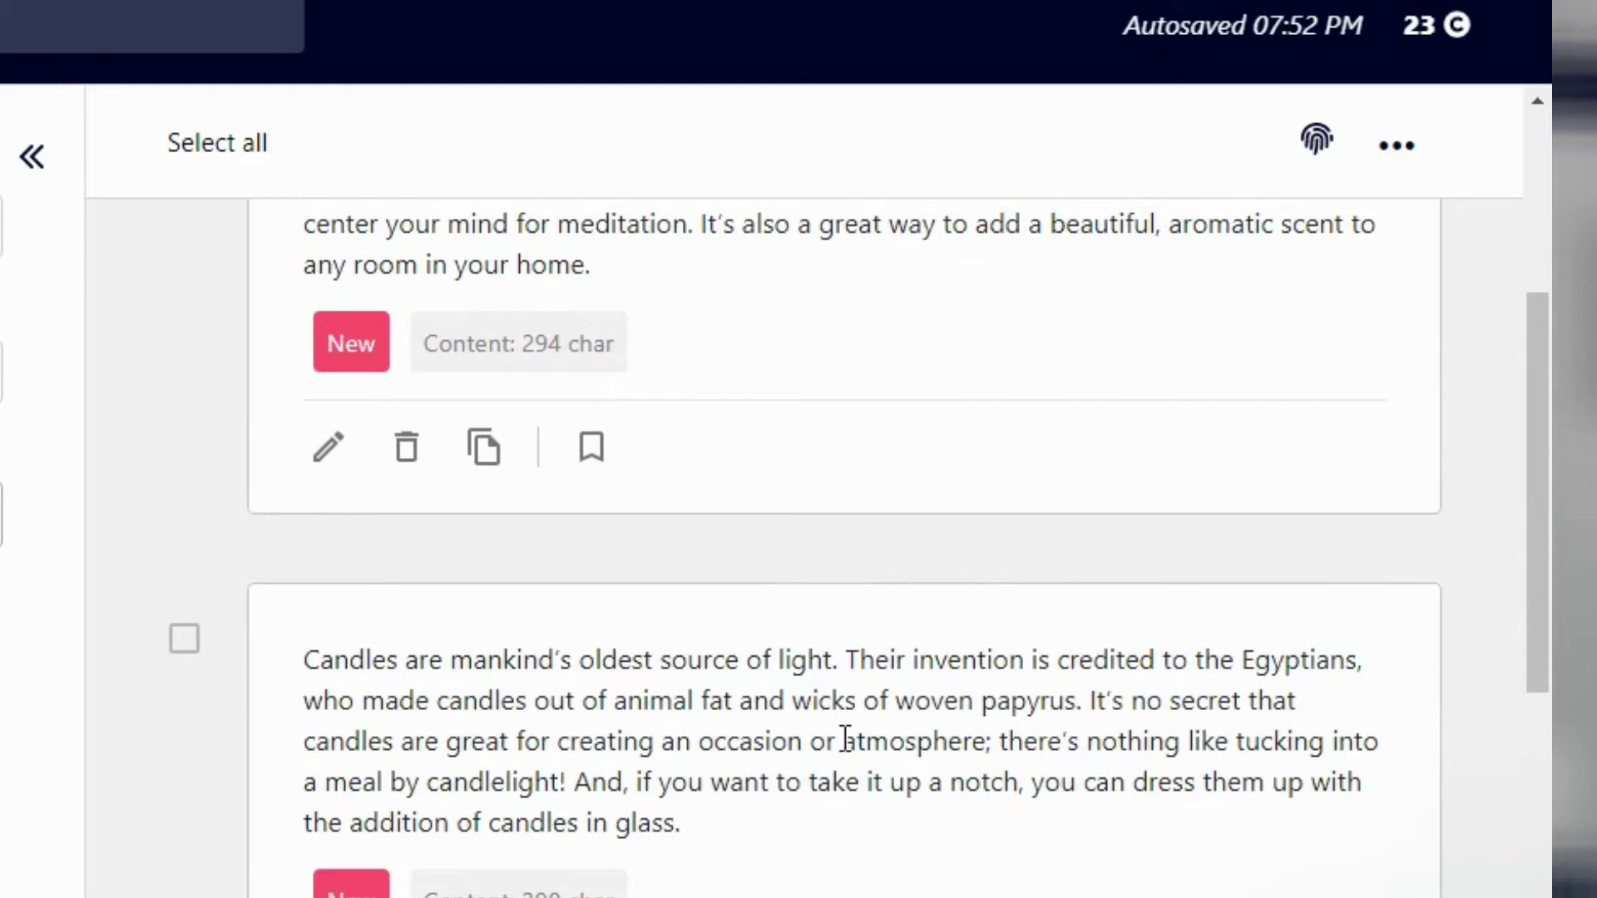
scroll(844, 740, down, 4)
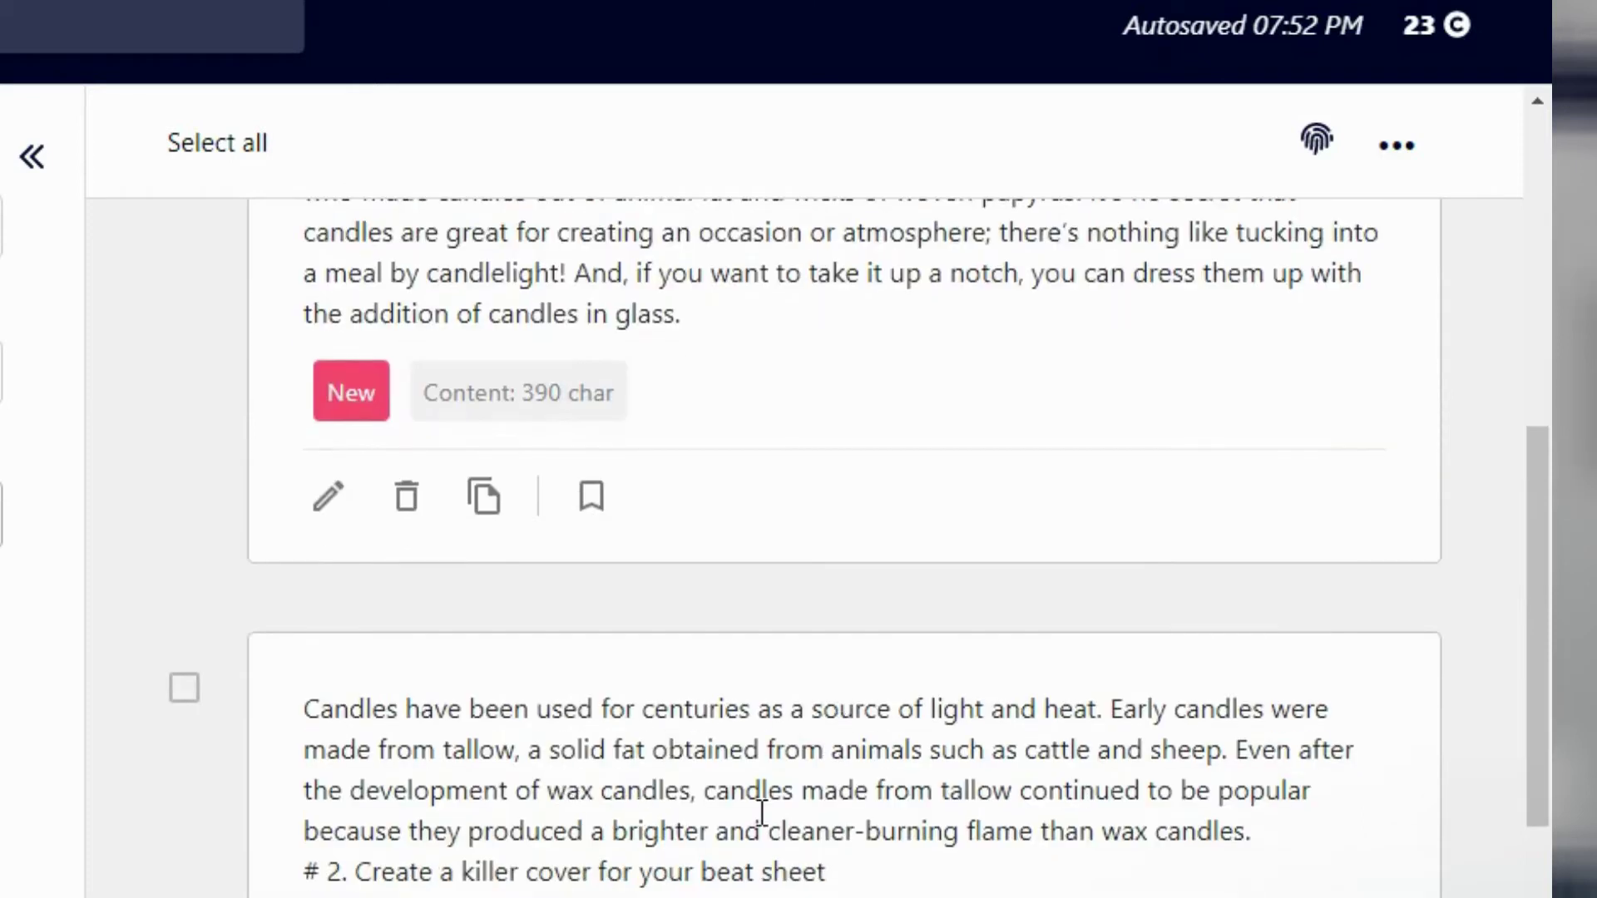
scroll(689, 821, down, 1)
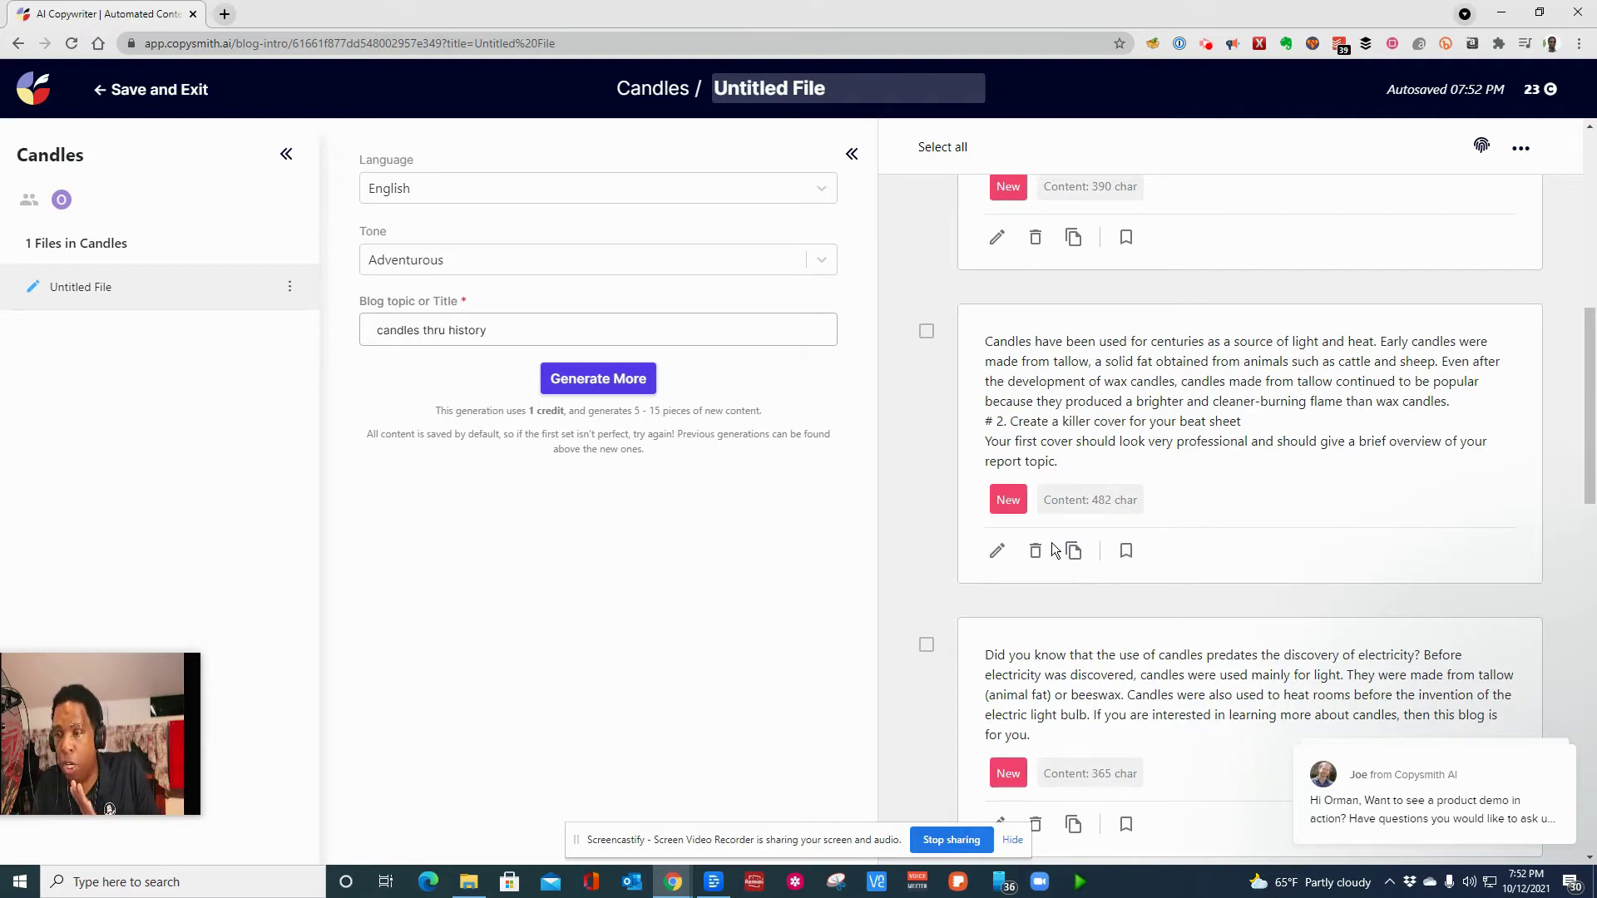
- Copy the 365-character 'Did you know' candle intro and return to Descript
click(1076, 555)
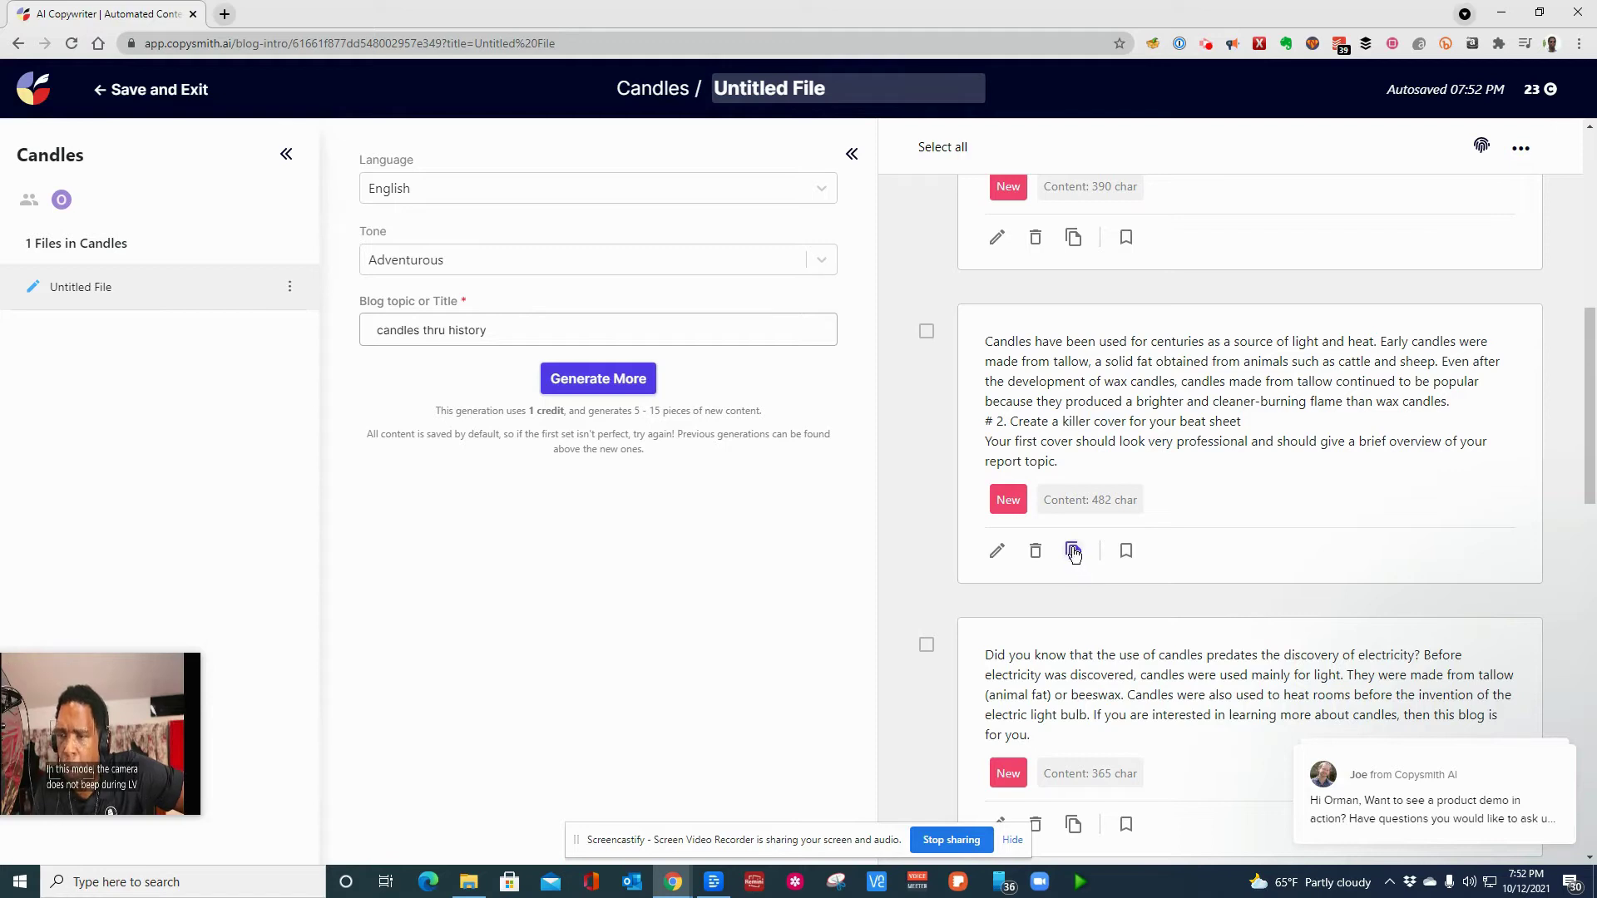
scroll(1074, 555, down, 2)
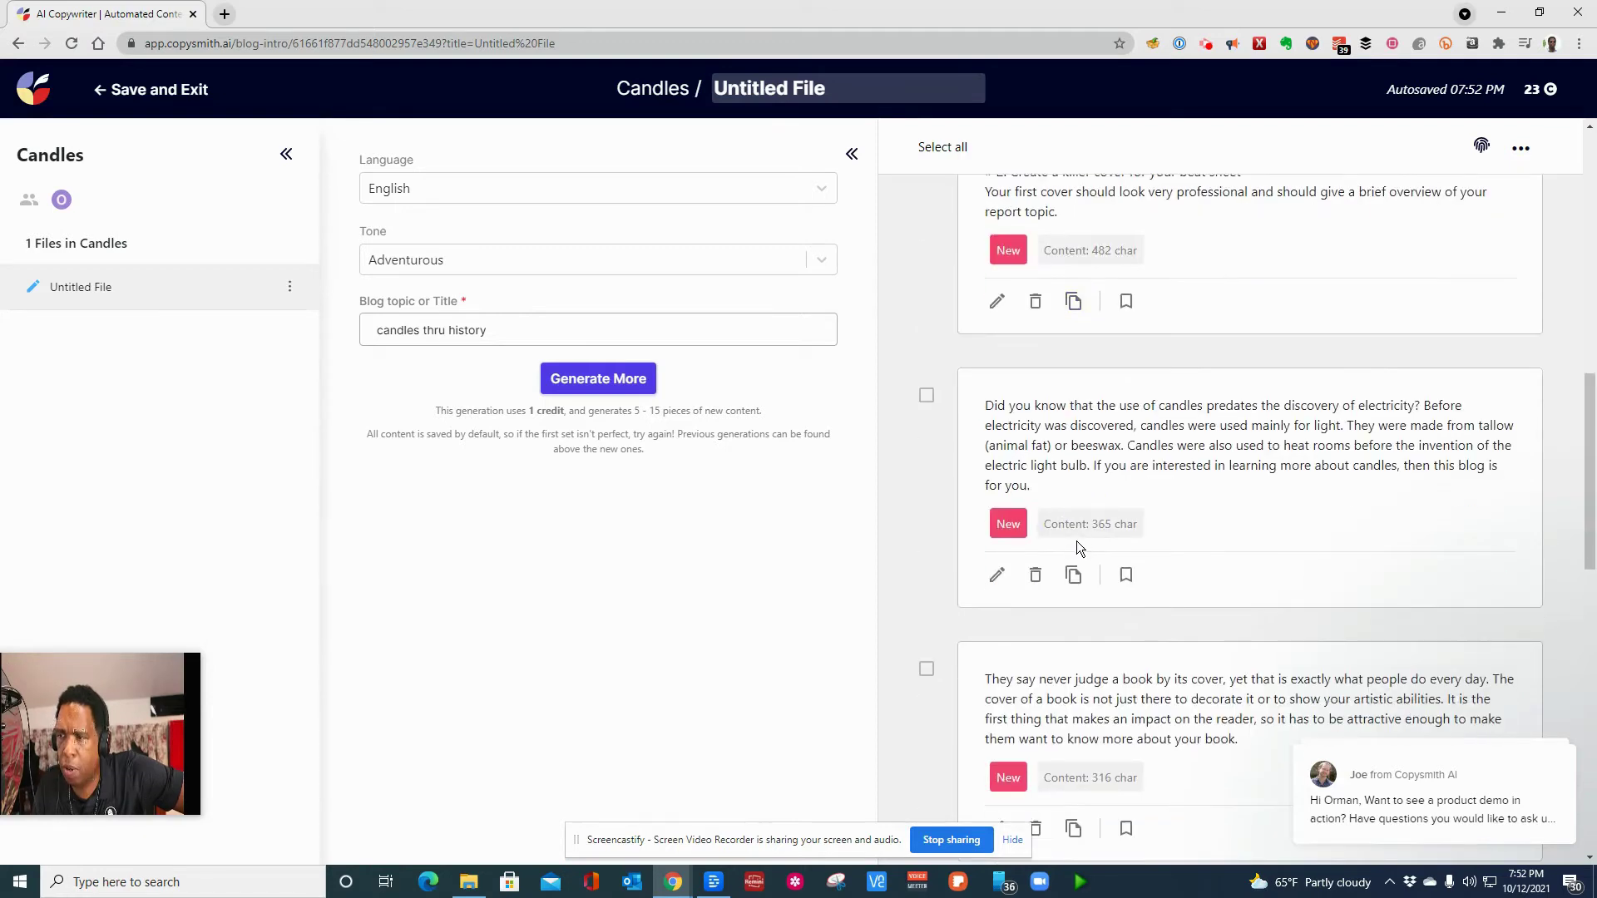
click(1072, 576)
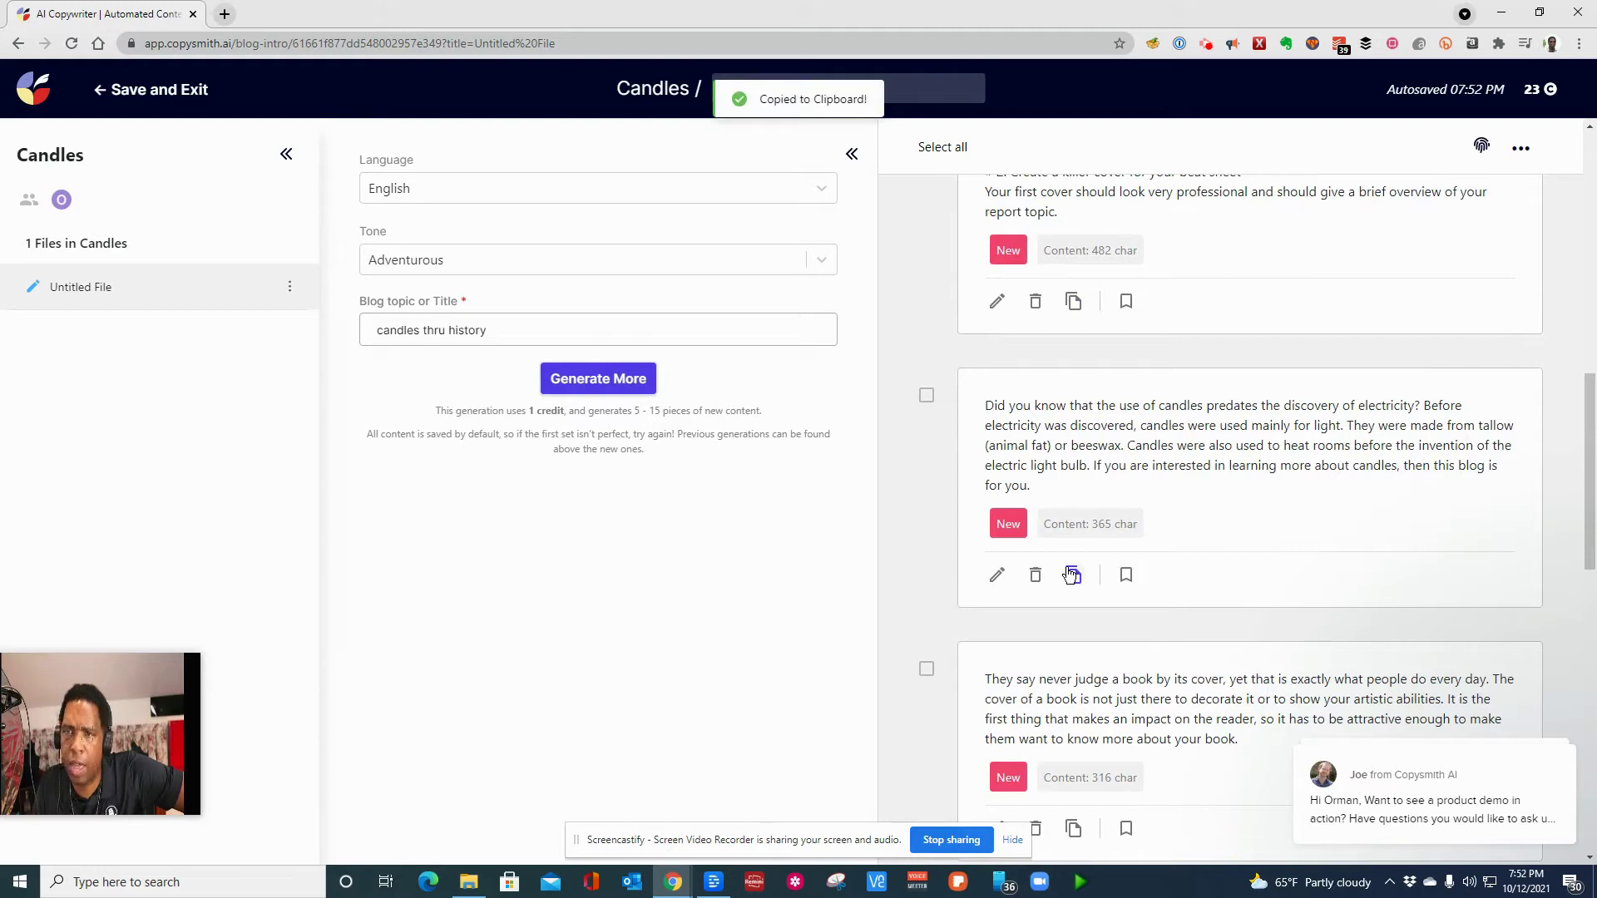
click(717, 889)
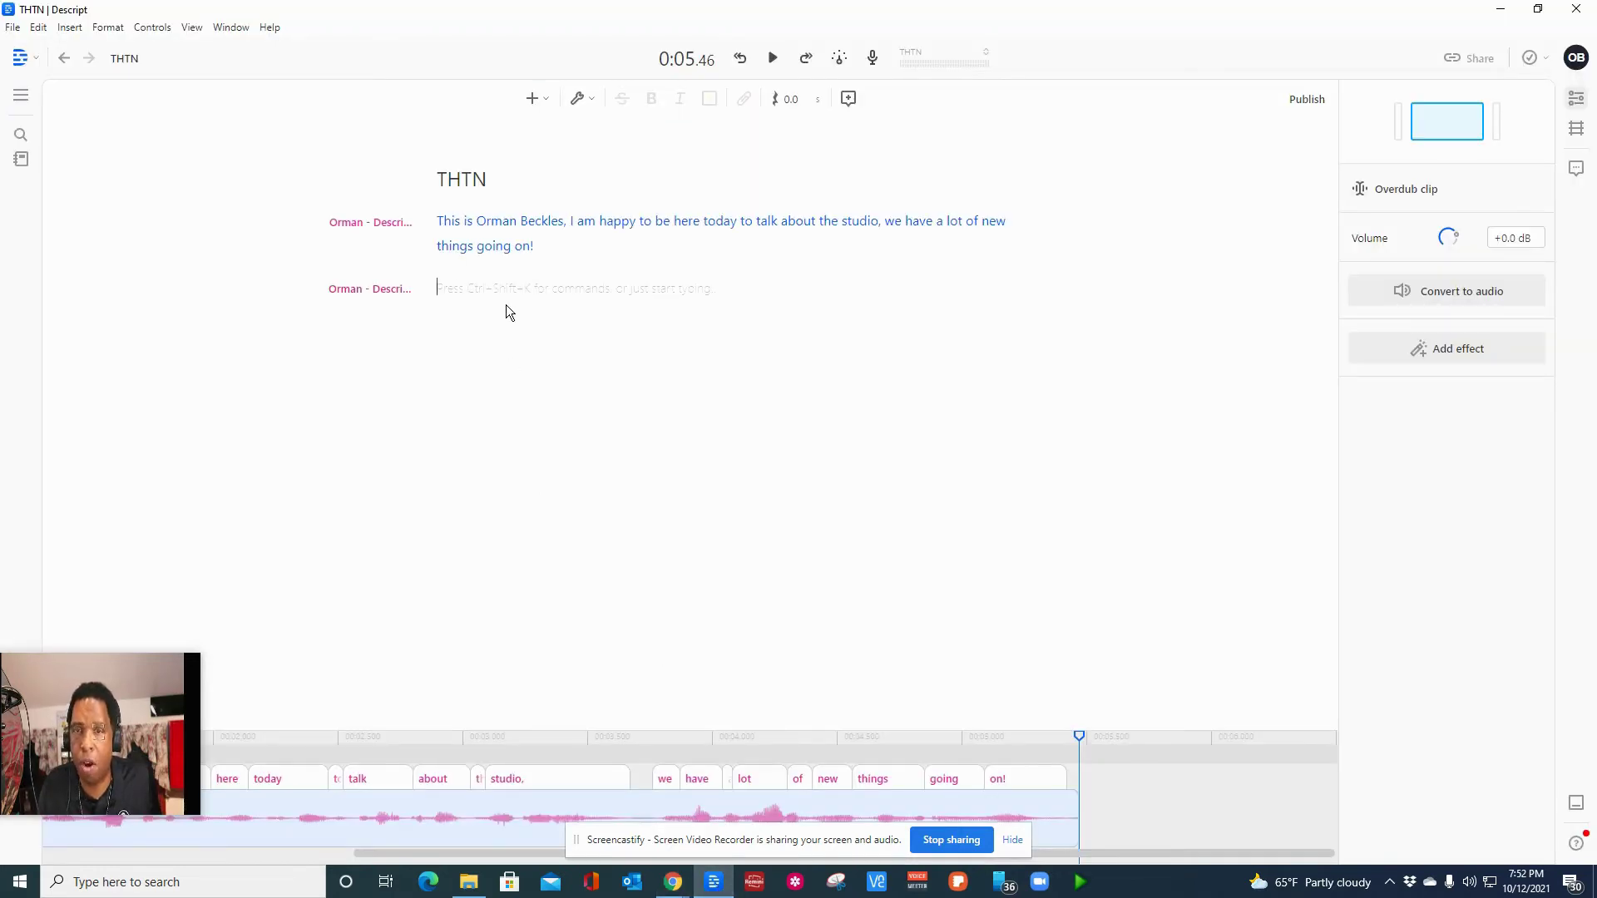
- Paste the copied candle intro into THTN's empty second paragraph
key(ctrl+v)
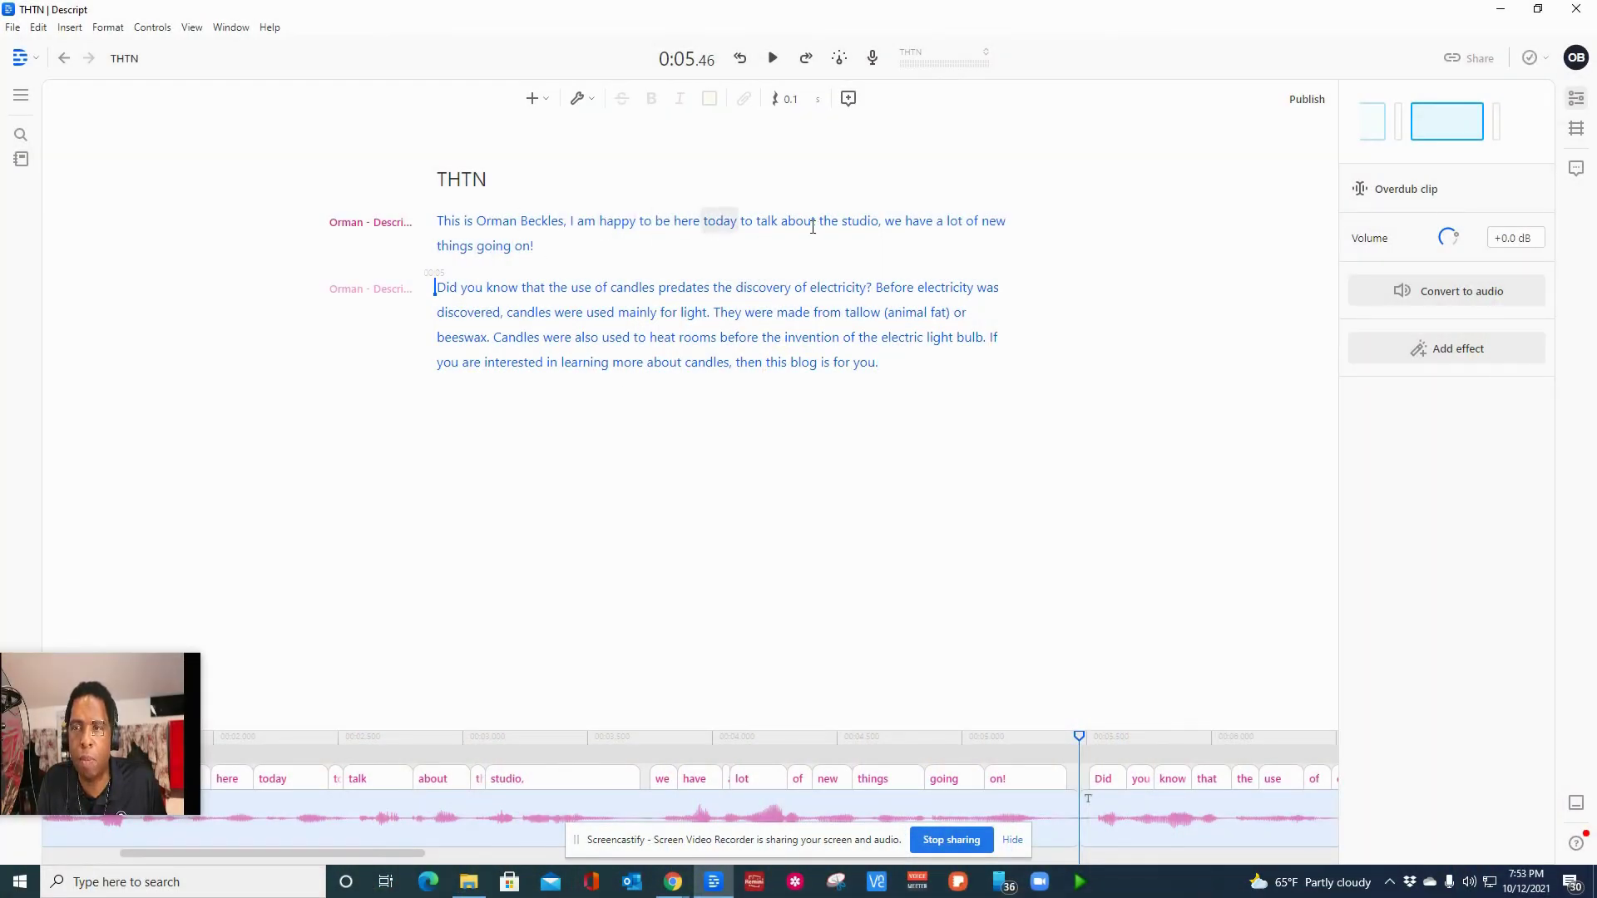
- Delete 'the studio, we have a lot of new things going on!' after 'talk about candles.'
click(848, 222)
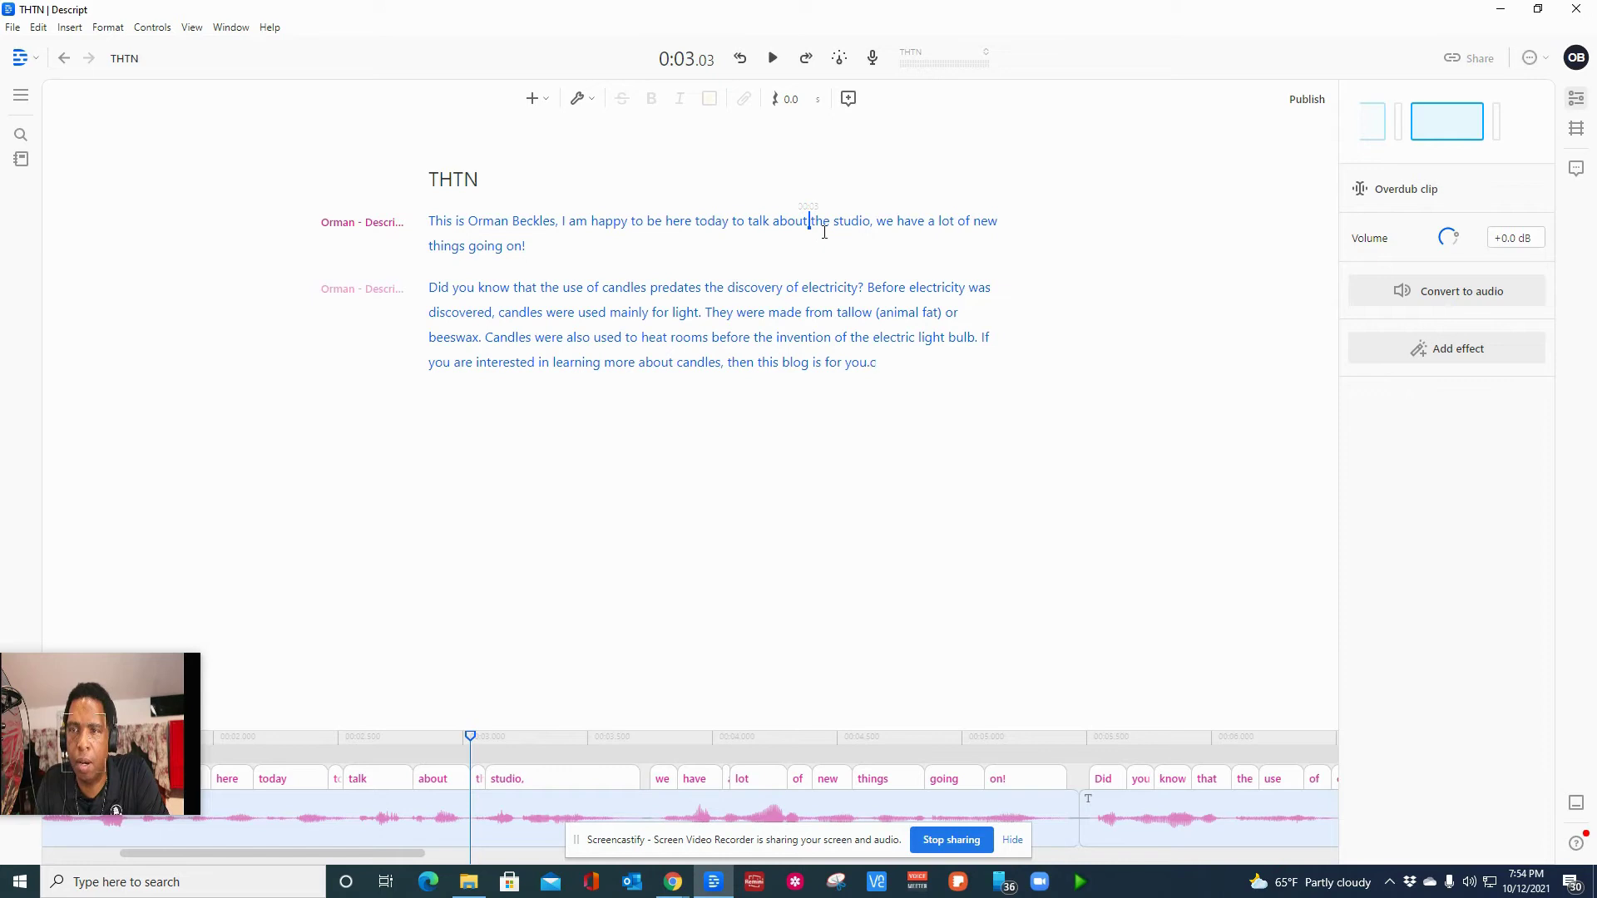
text(candles)
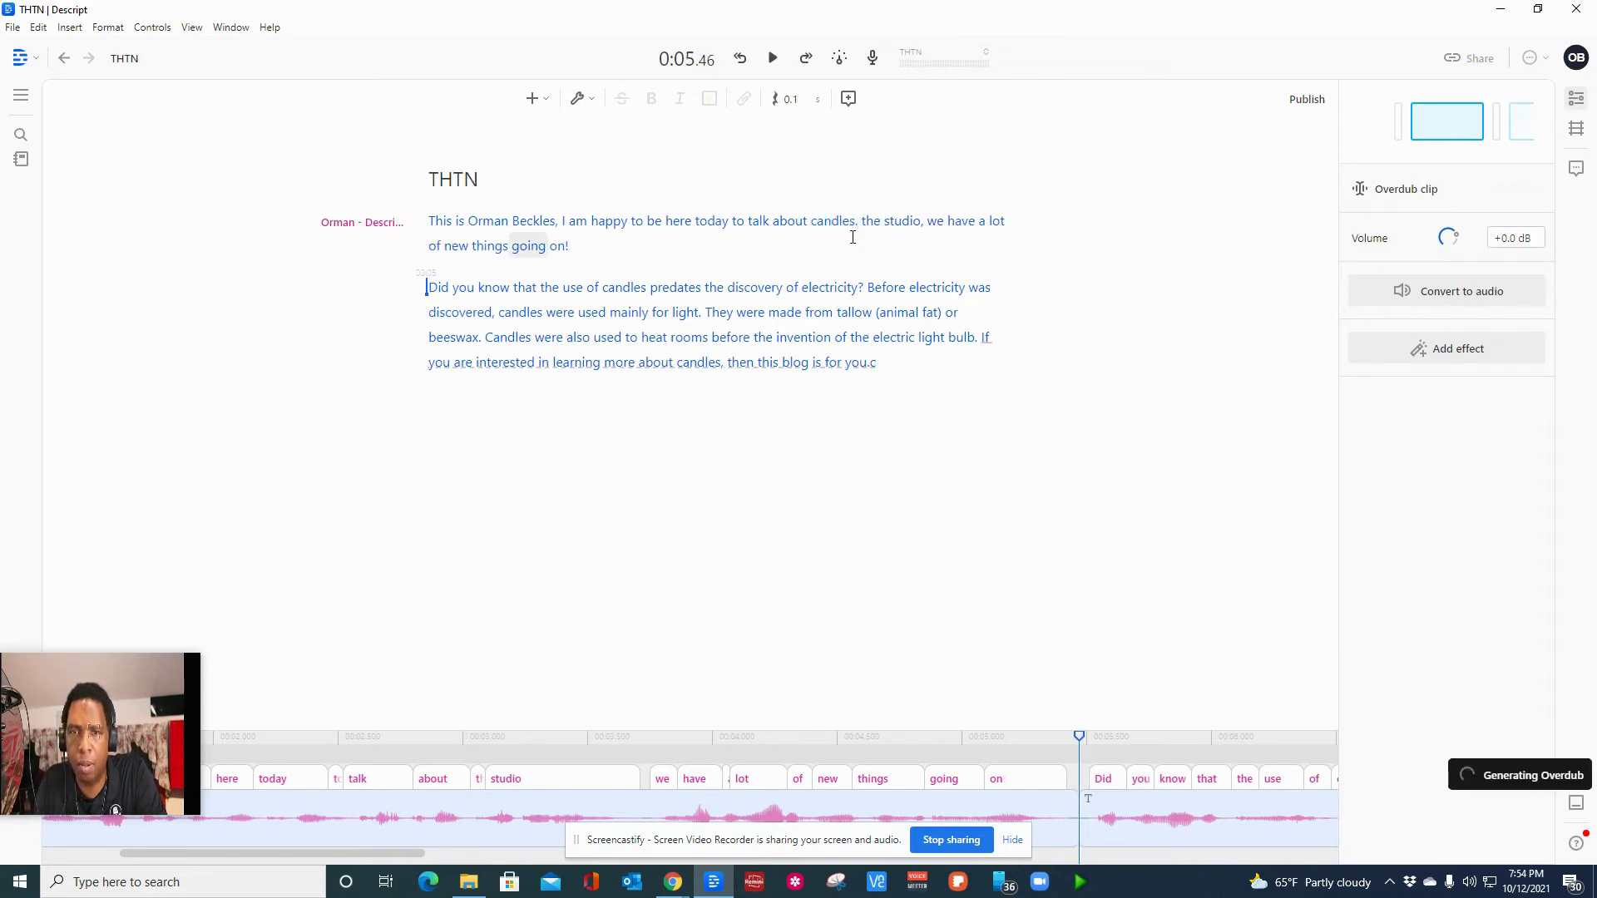
key(ctrl+shift+Down)
key(BackSpace)
click(855, 231)
text(.)
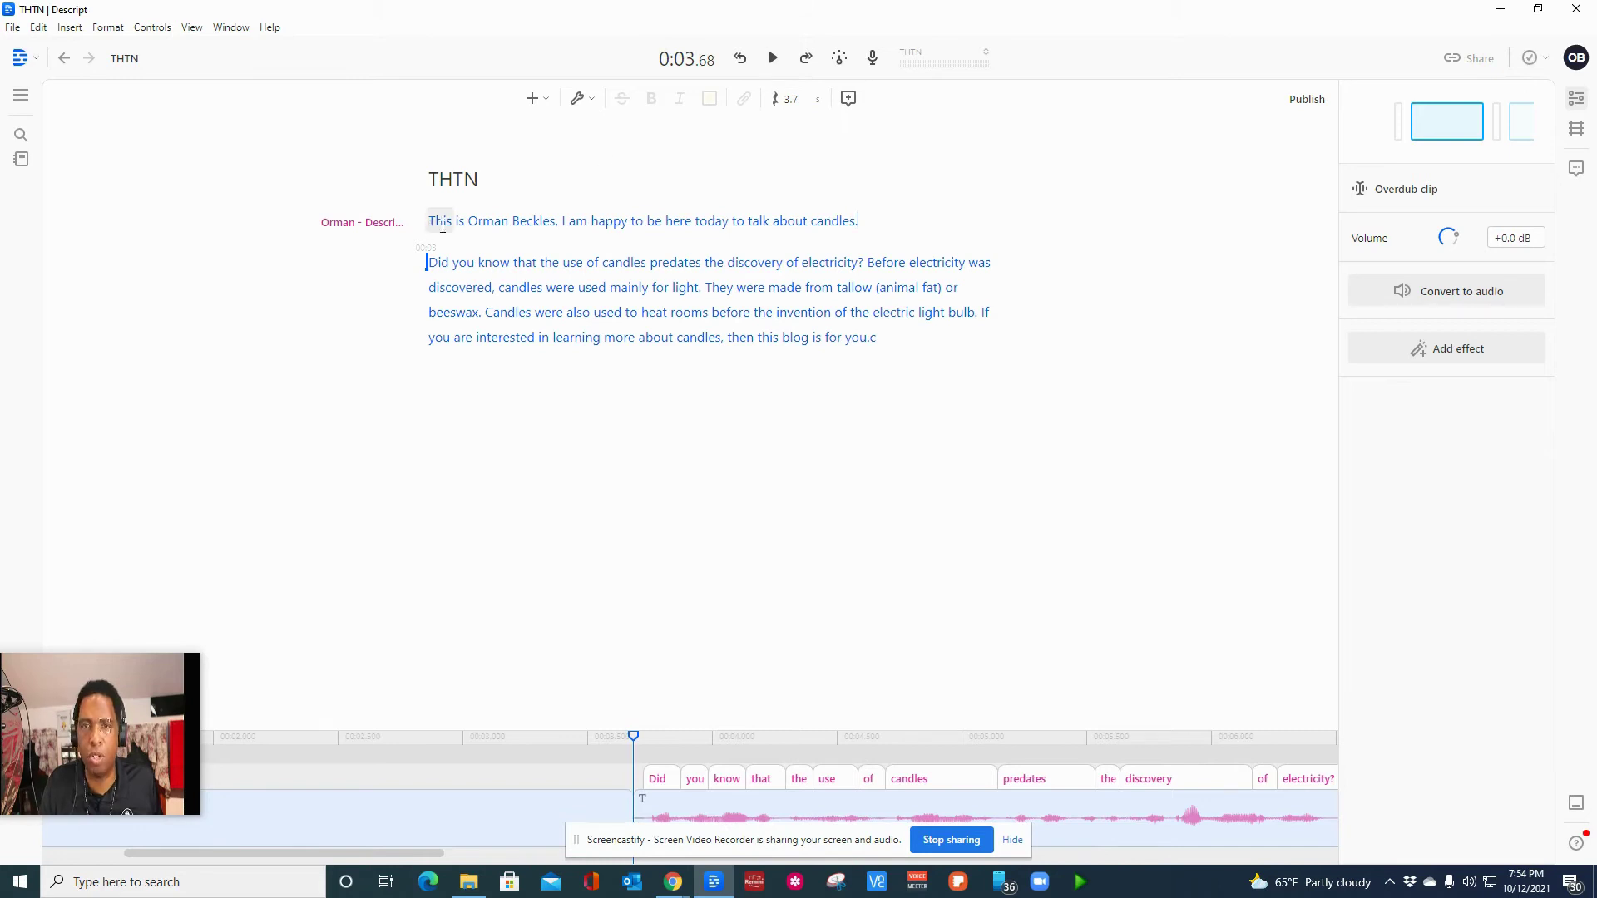
click(773, 59)
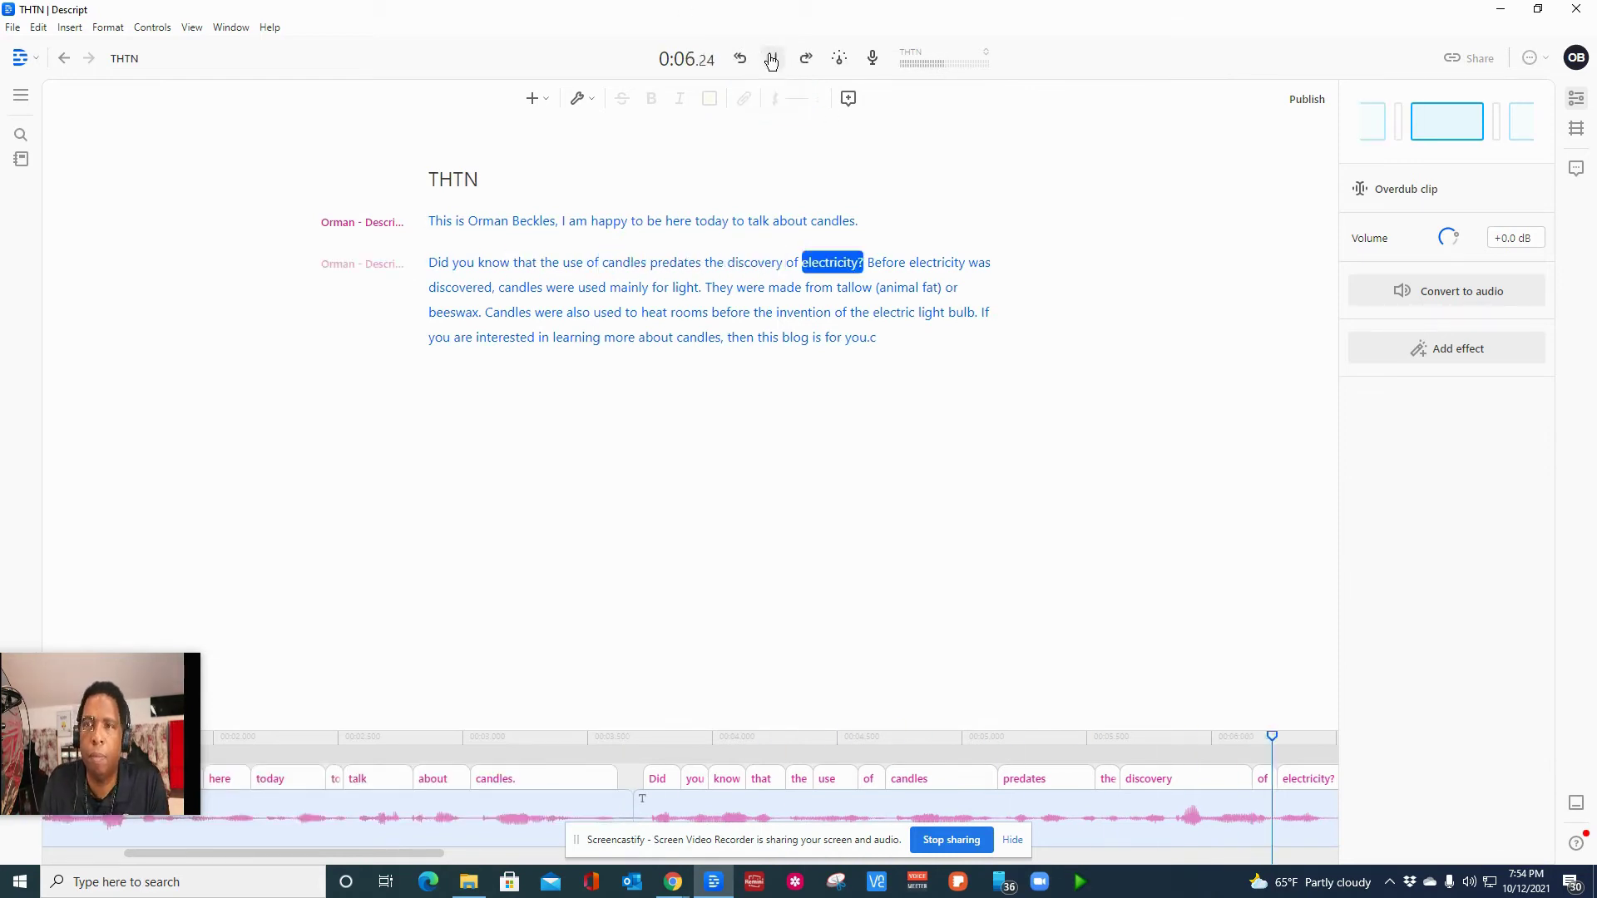
key(space)
click(425, 220)
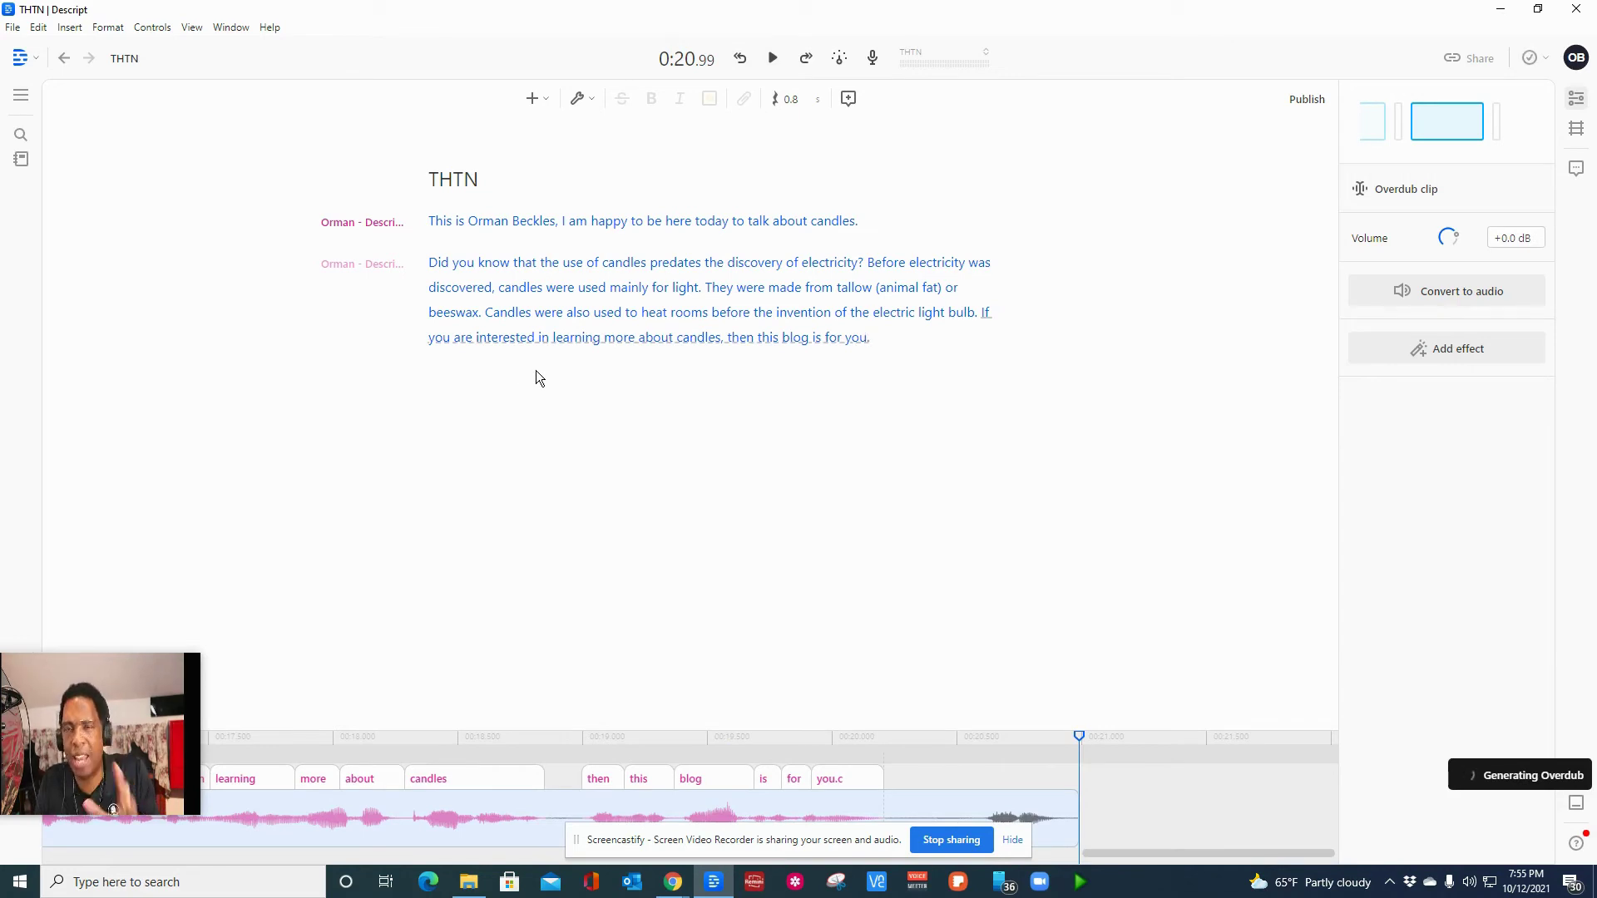
- Browse the opening line's speaker options, then open the Edit speakers dialog
click(376, 231)
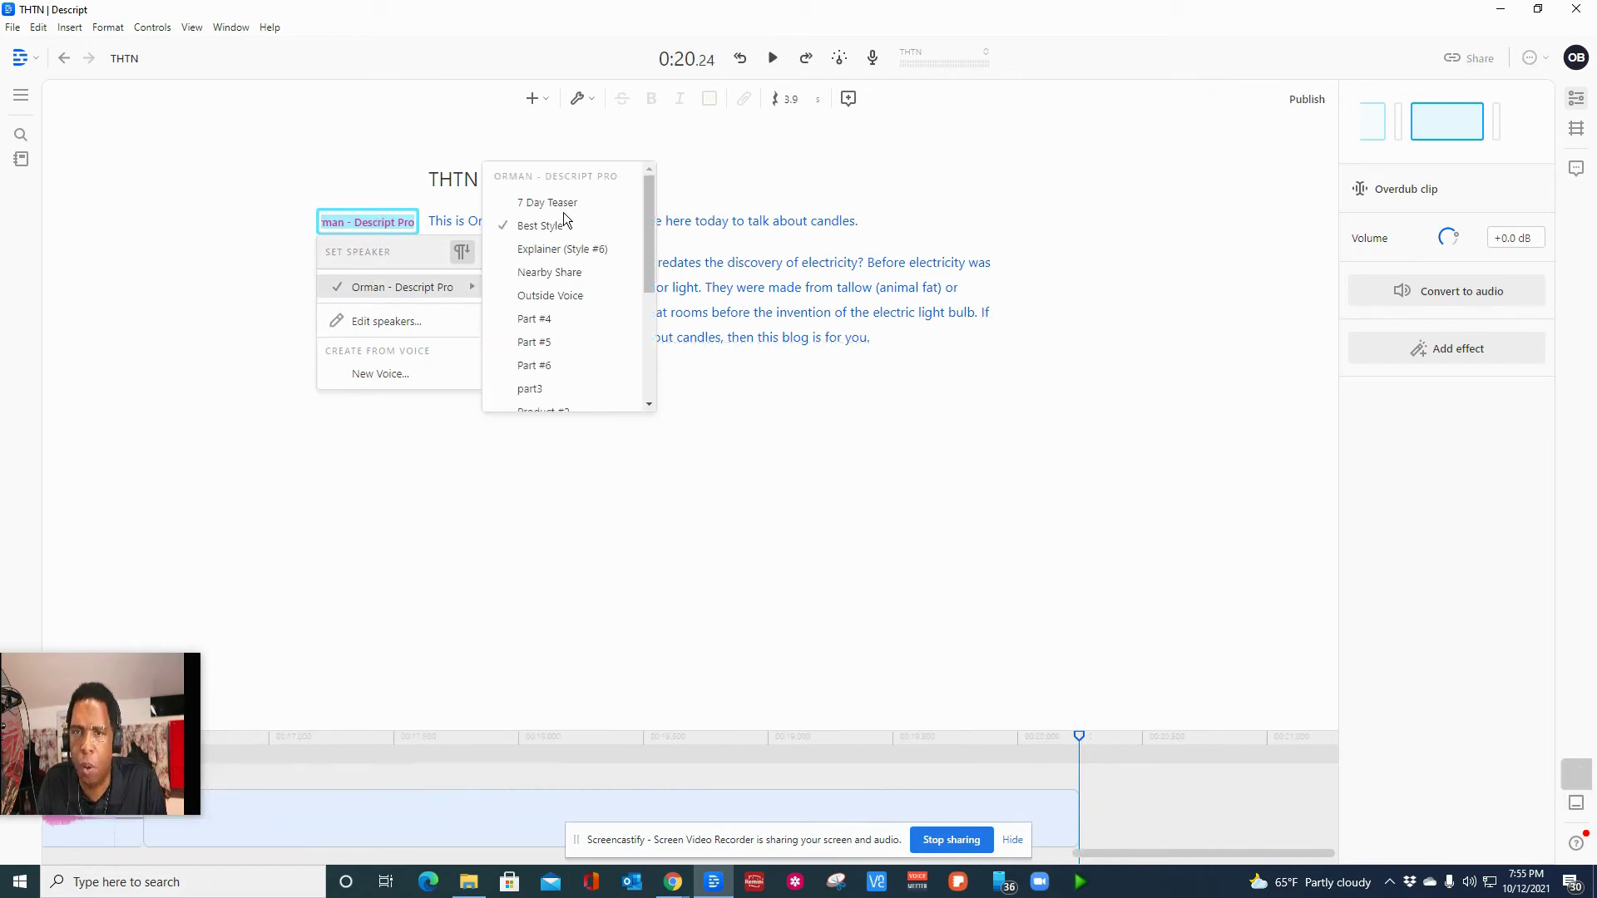
mouse_move(403, 287)
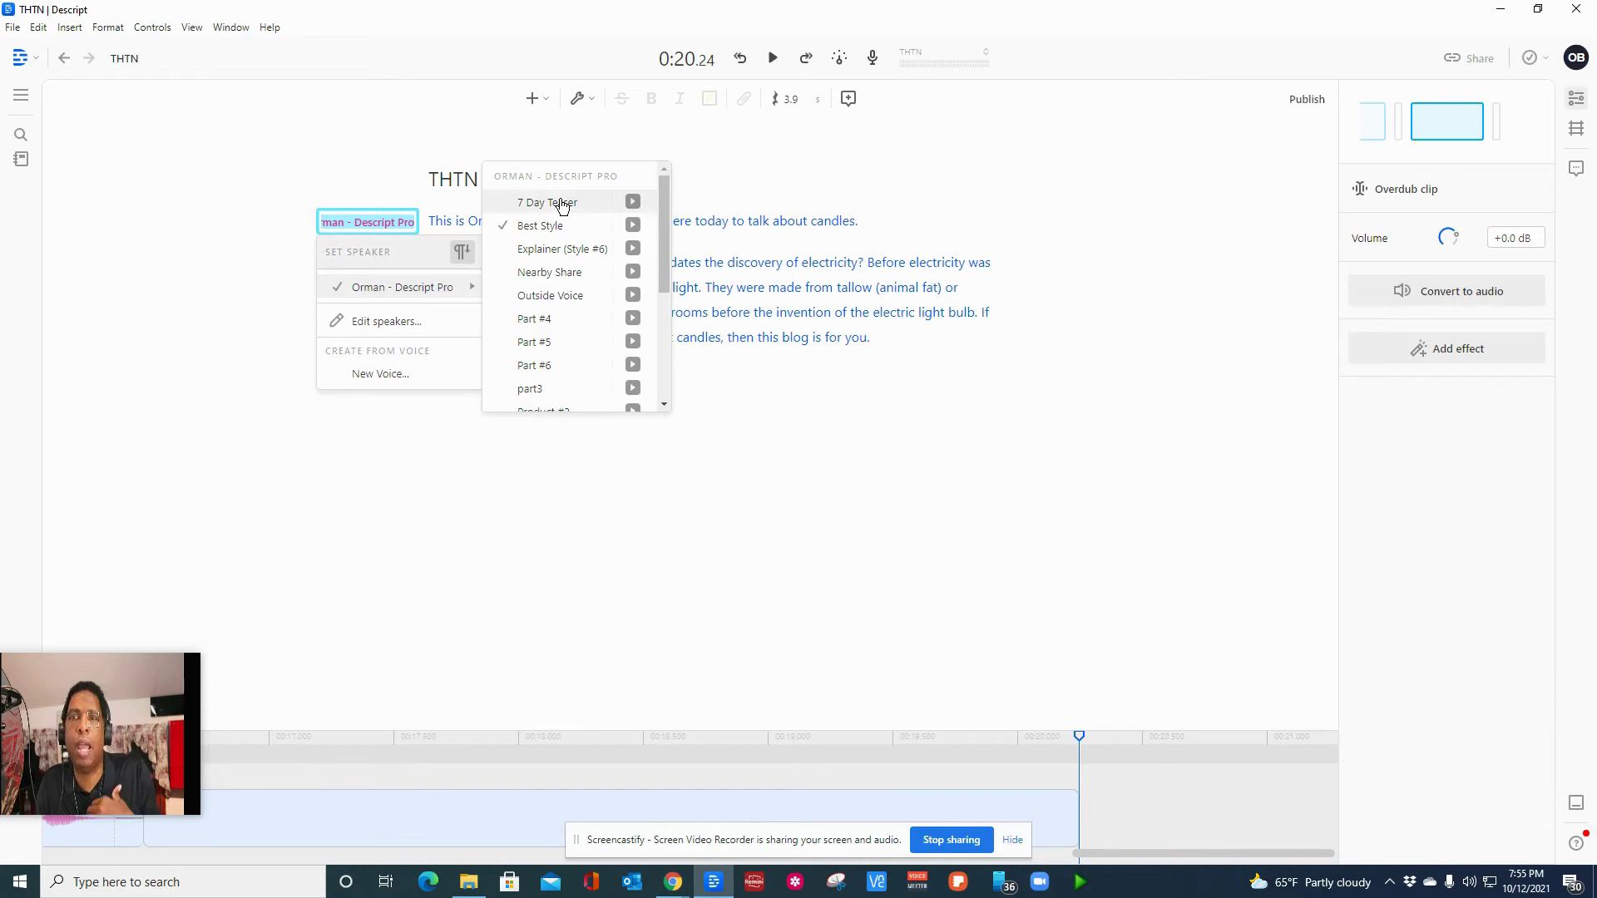
click(560, 204)
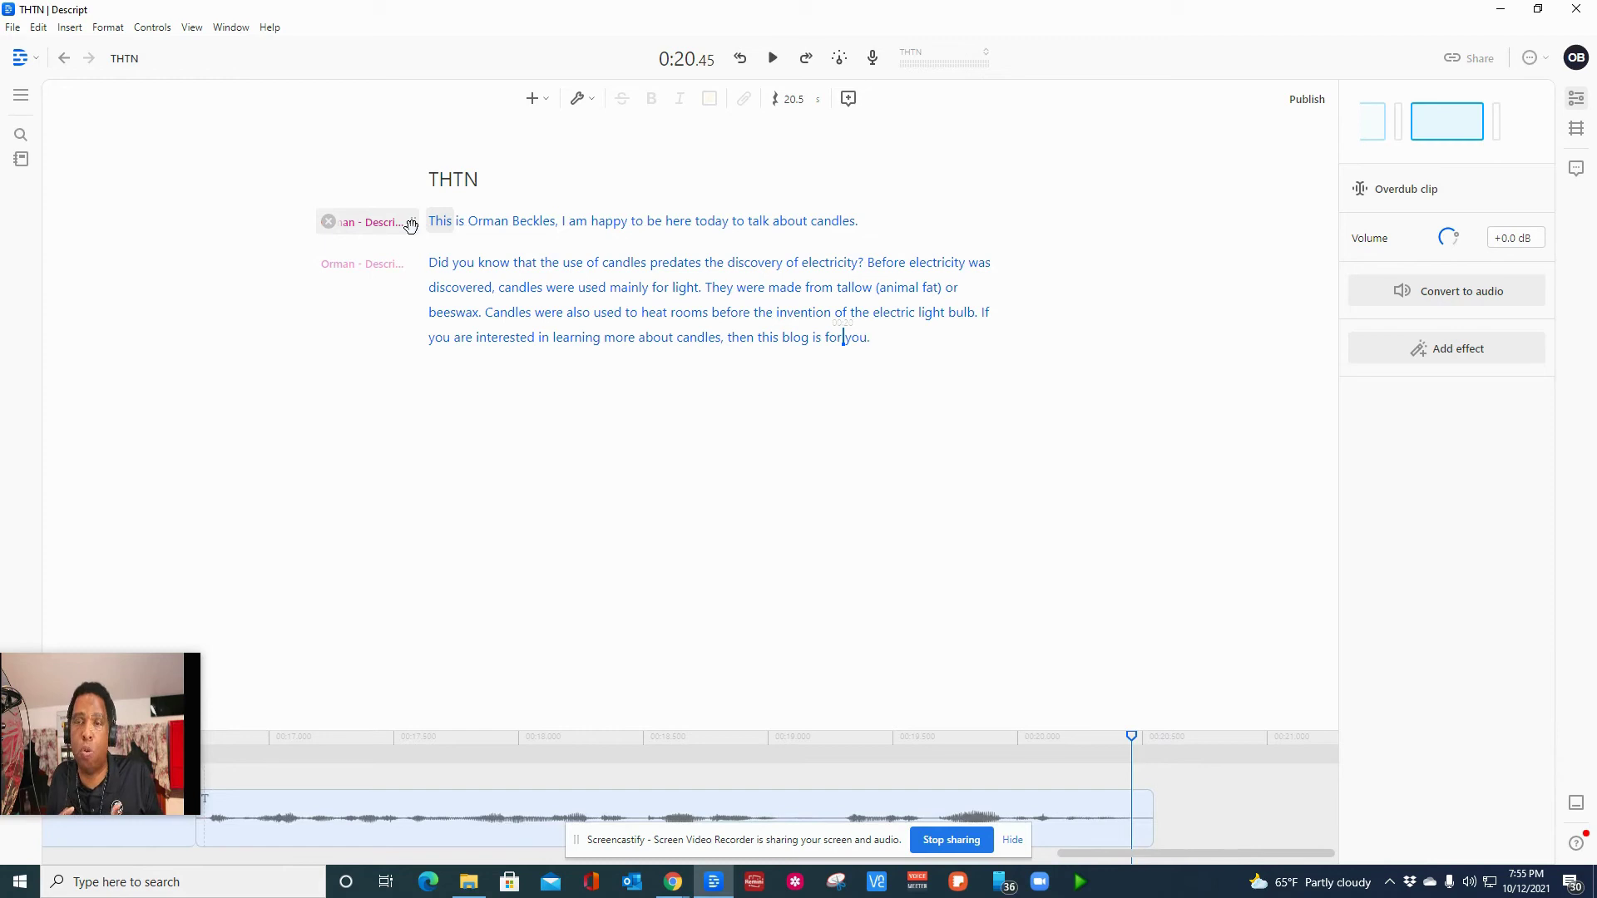
click(411, 226)
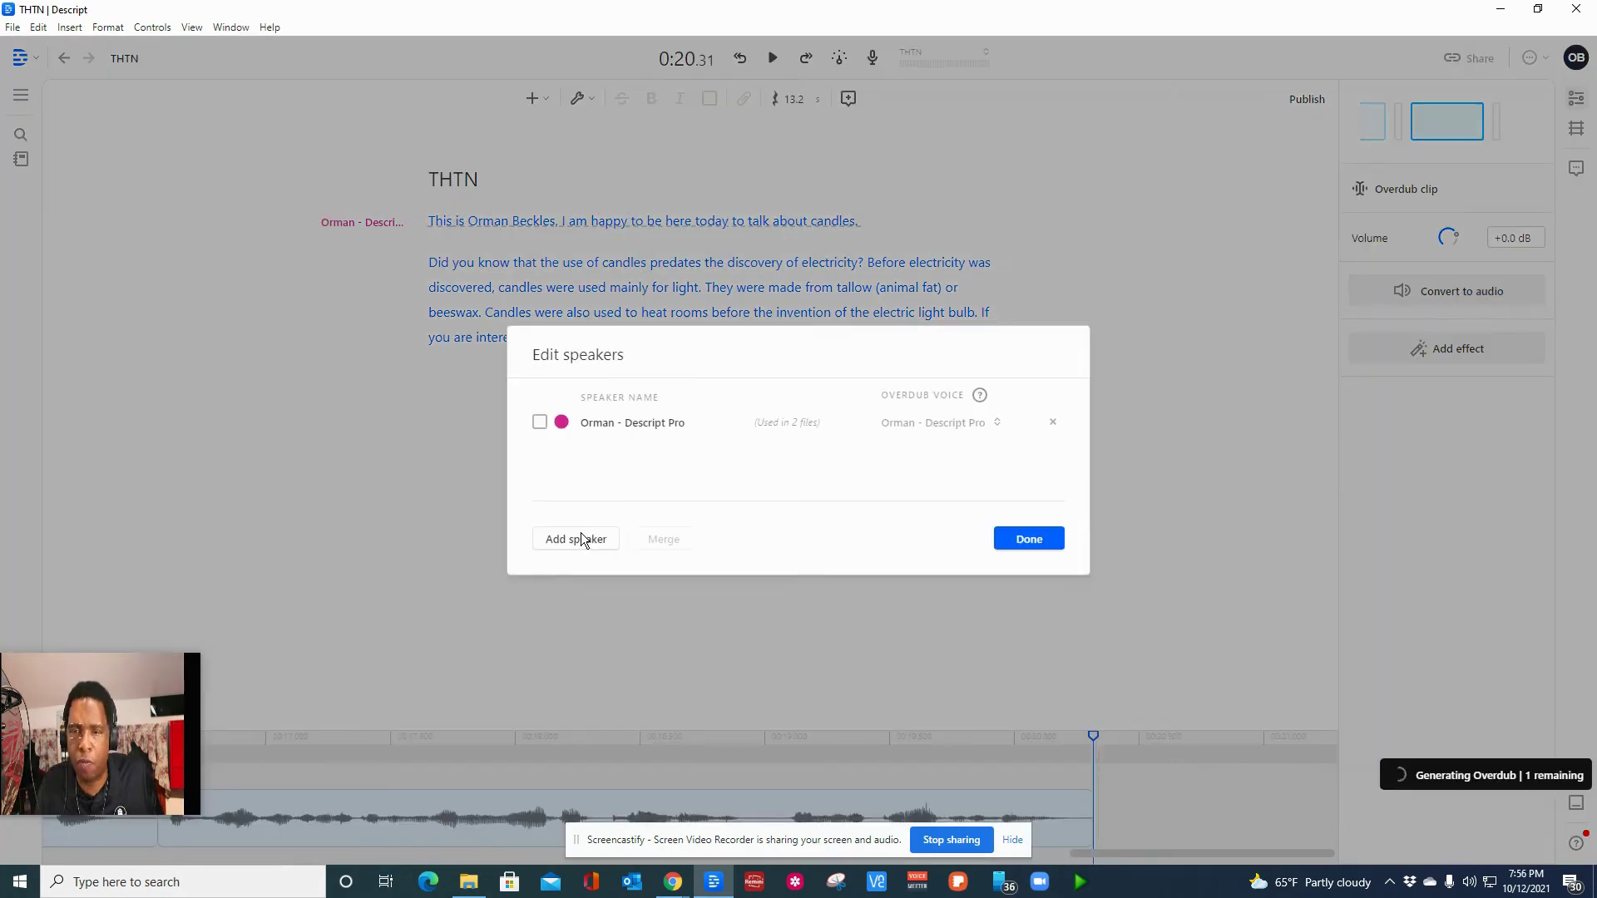
- Add speaker 'Emily' with the Emily Overdub voice and close Edit speakers
click(580, 539)
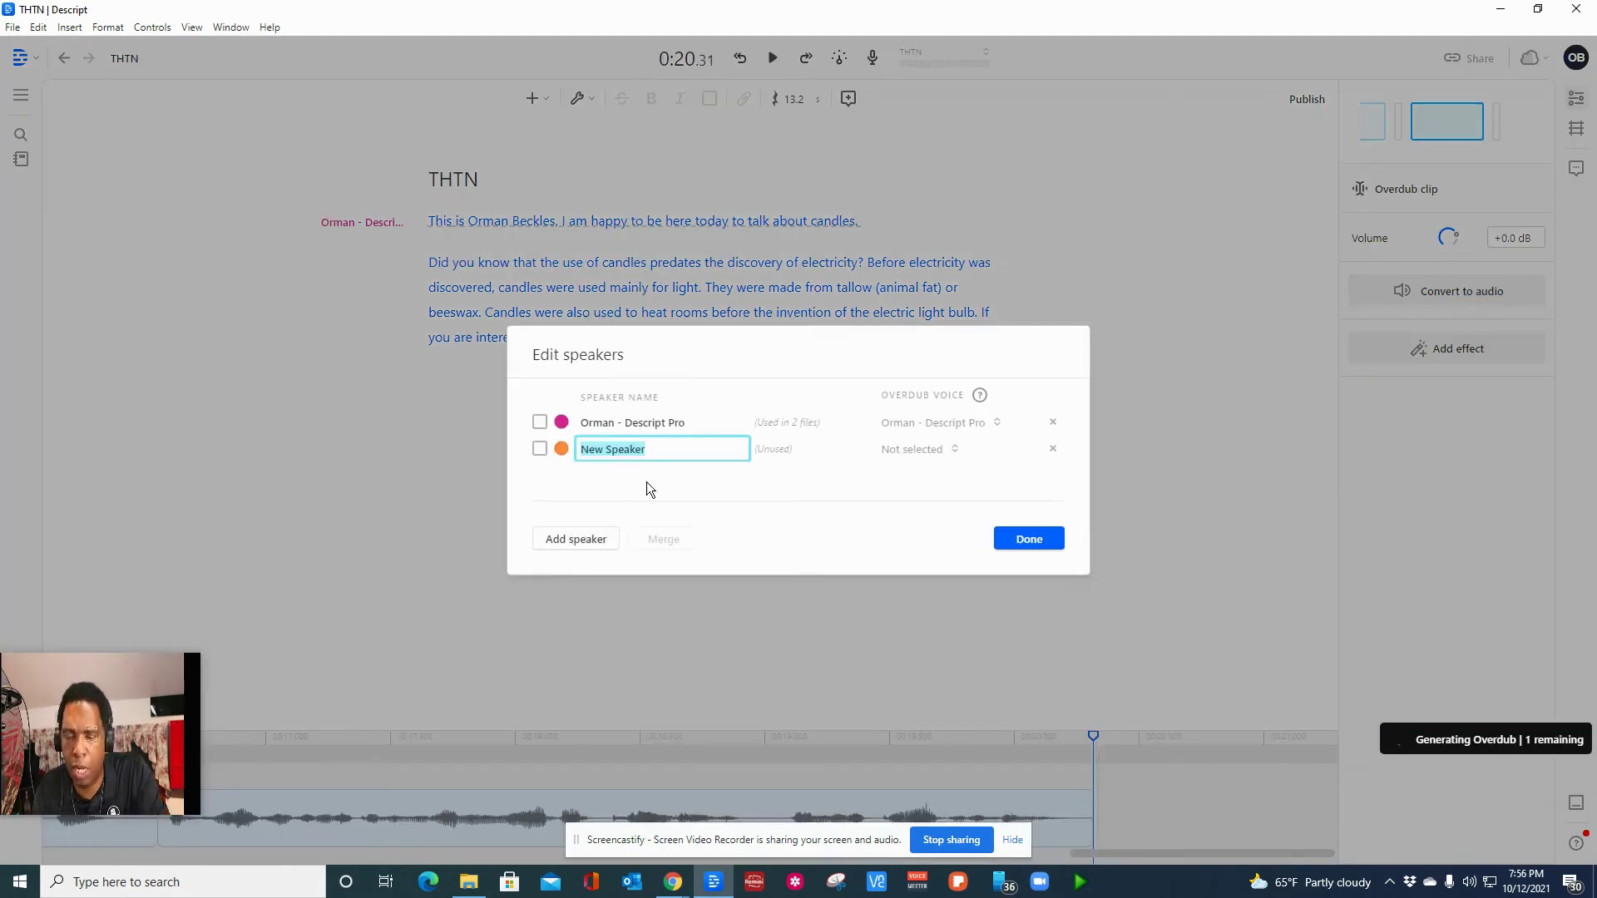
text(Emil)
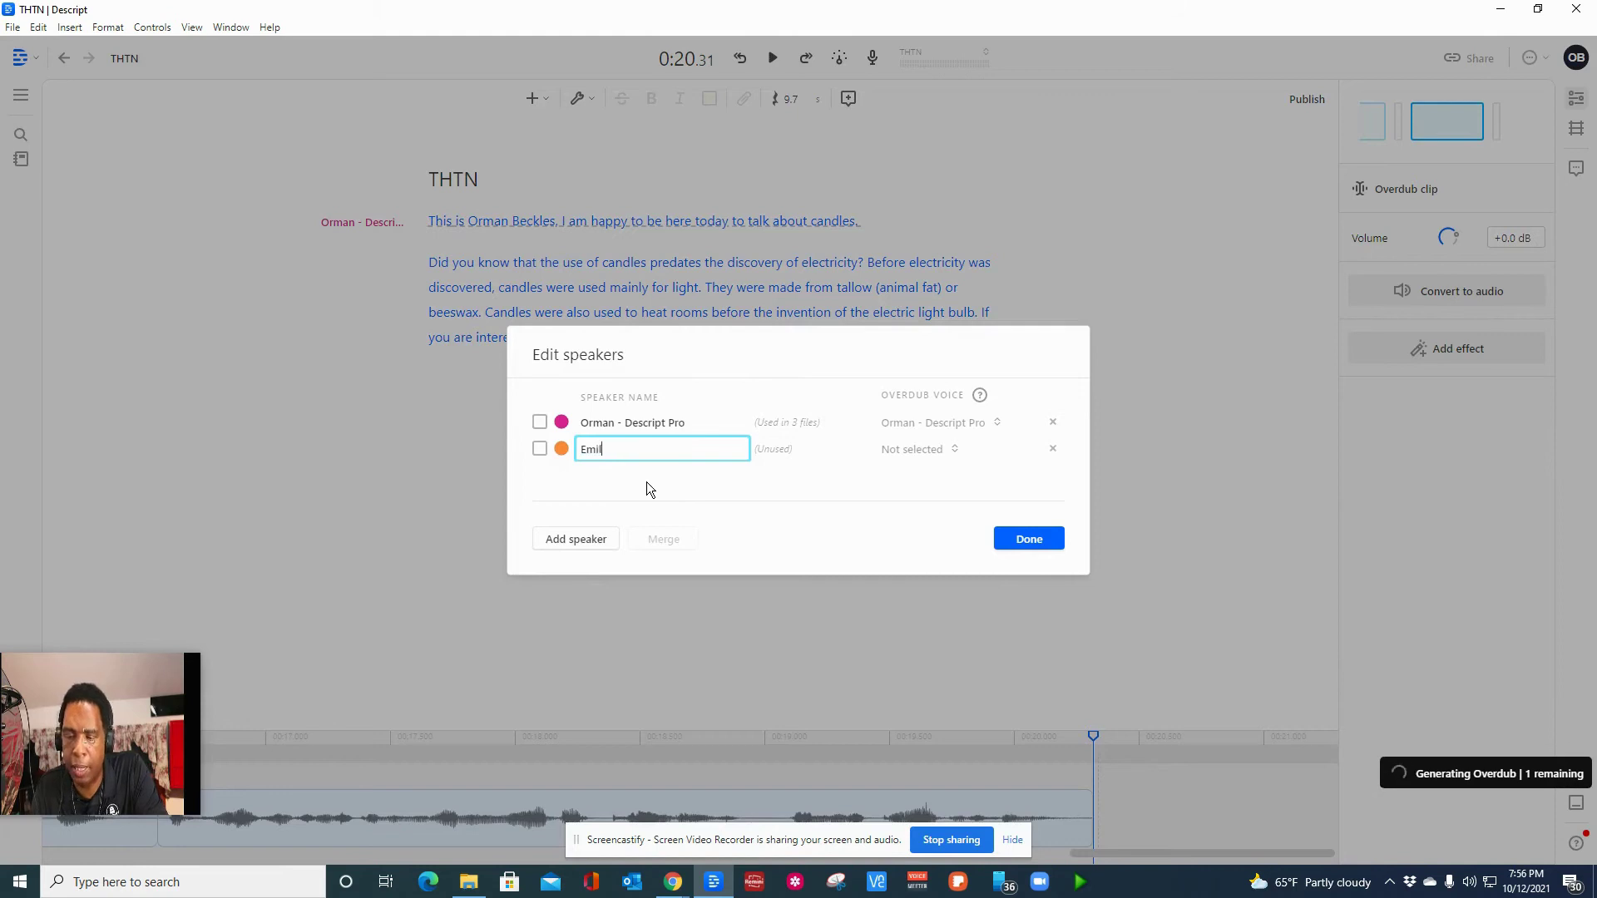
text(y)
key(Return)
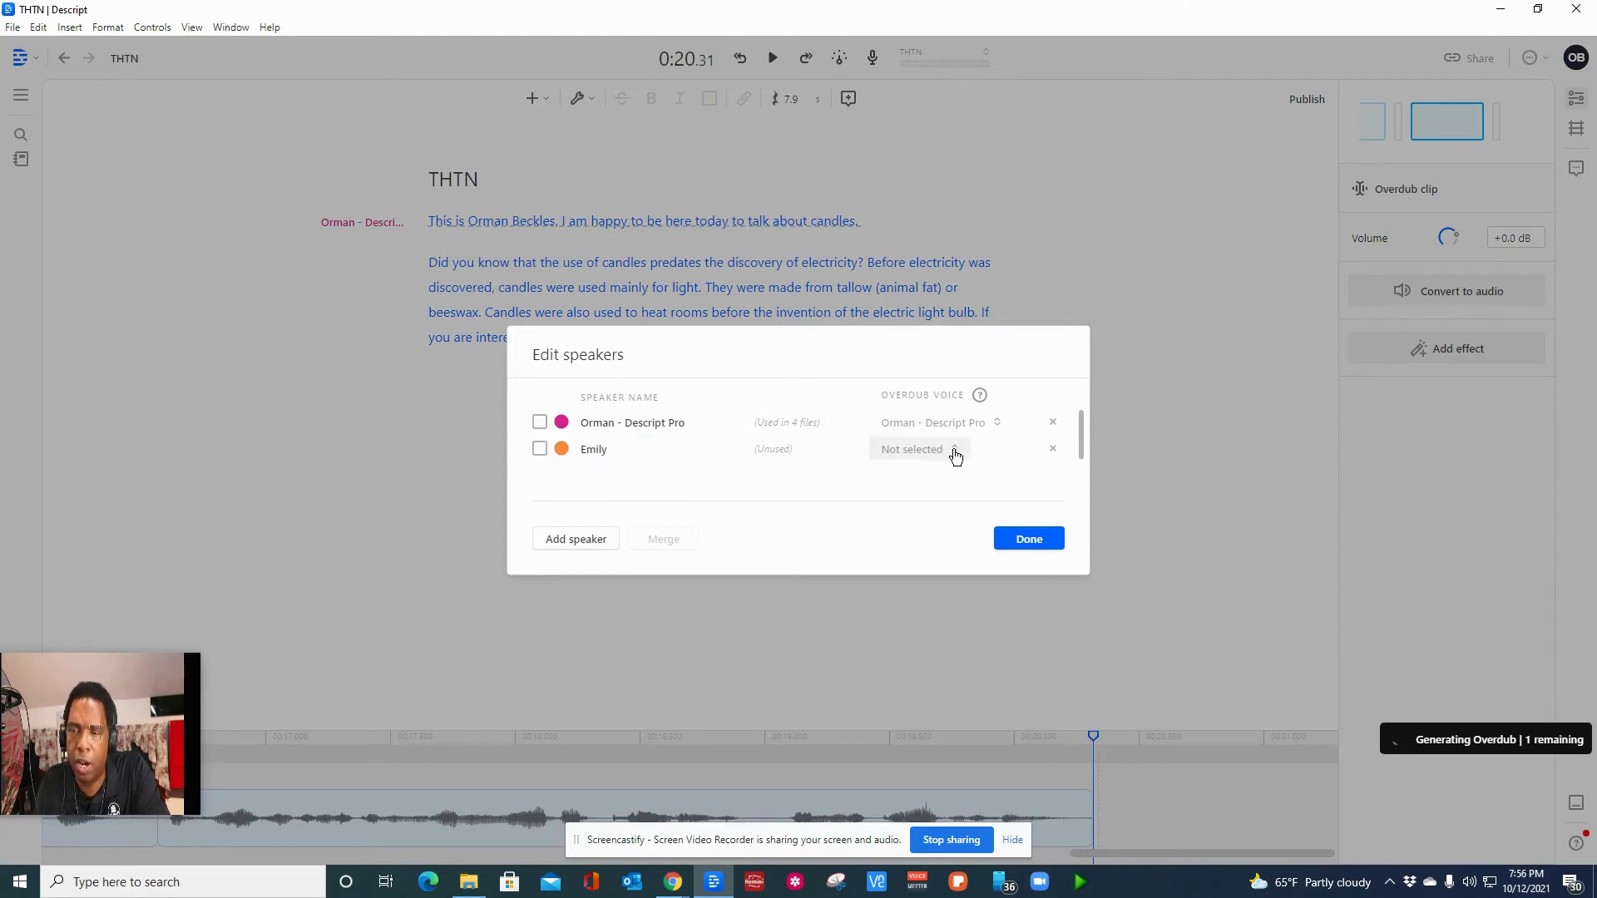
click(956, 456)
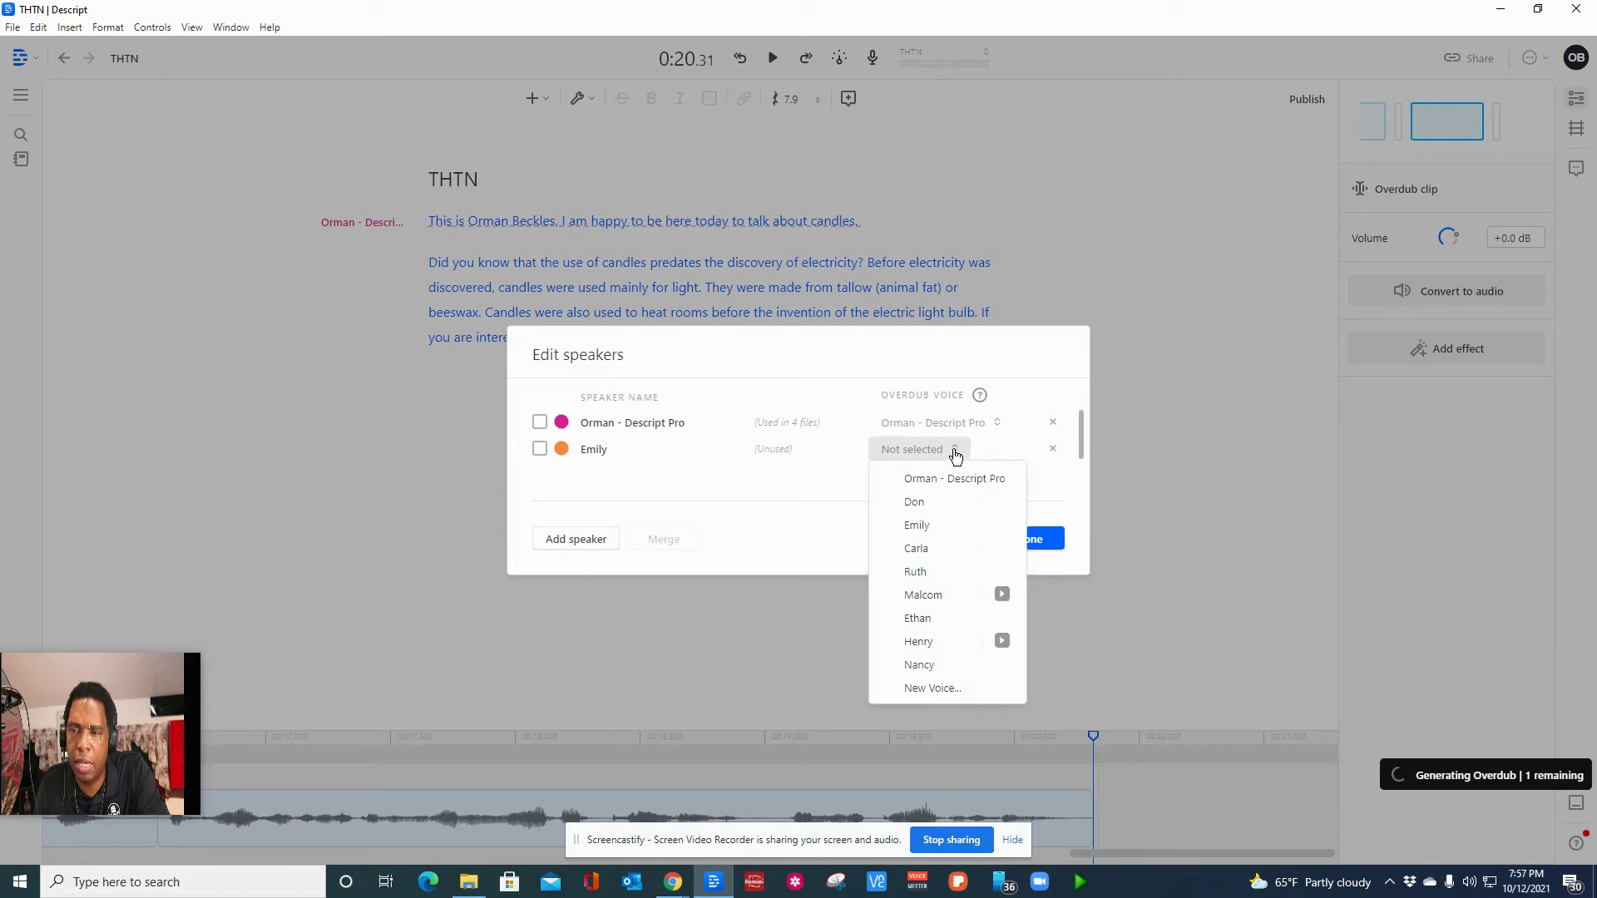
click(935, 526)
click(1026, 544)
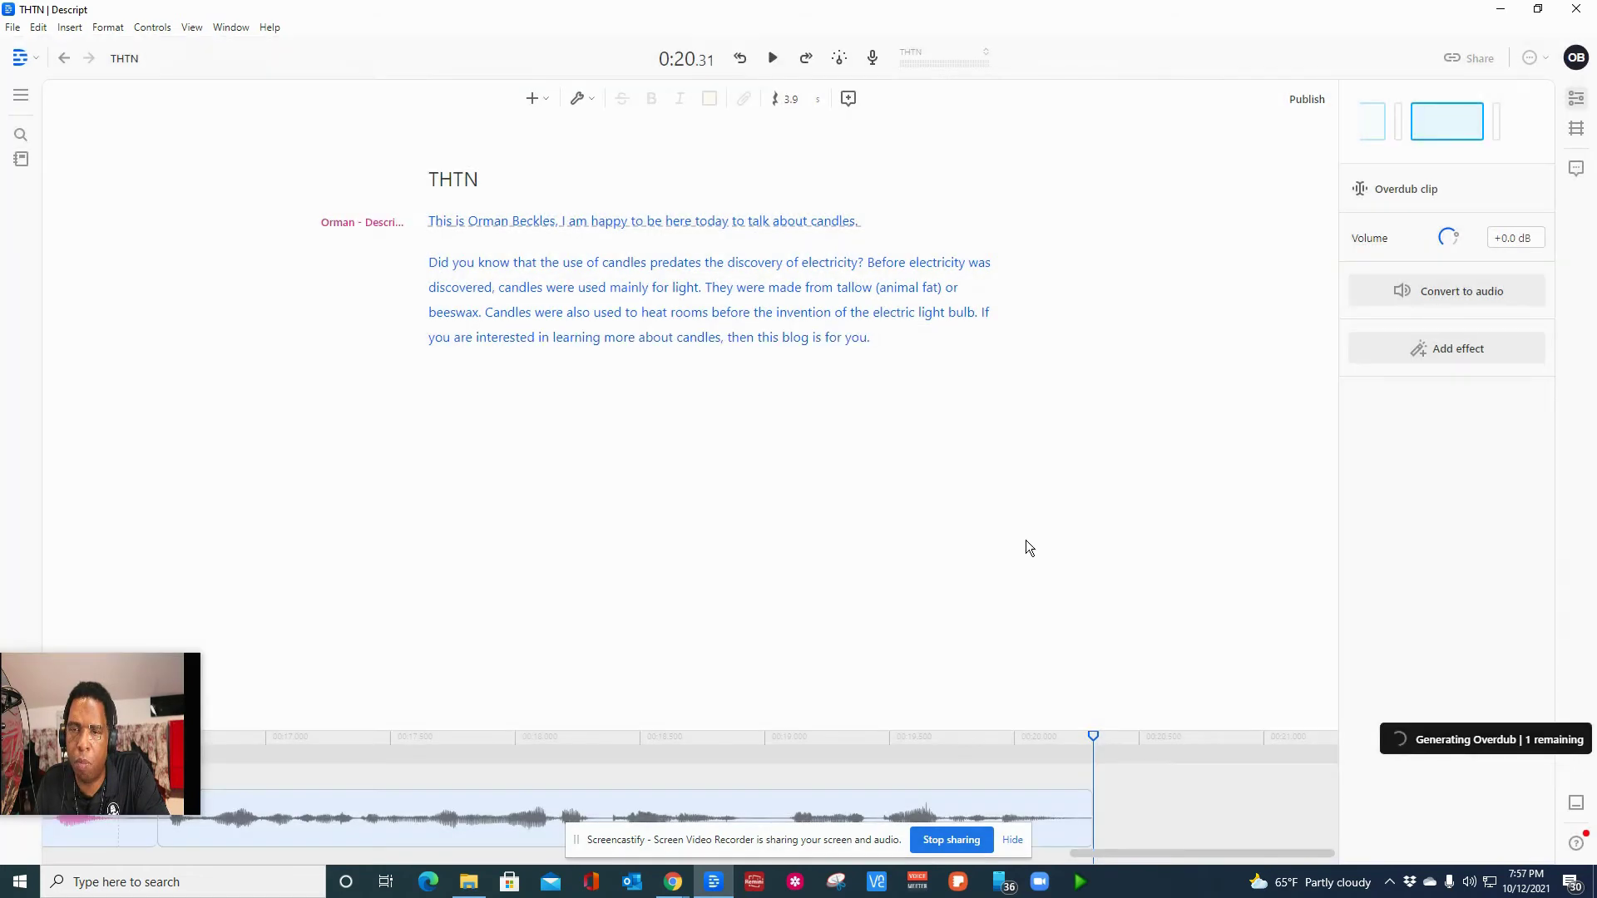
click(557, 221)
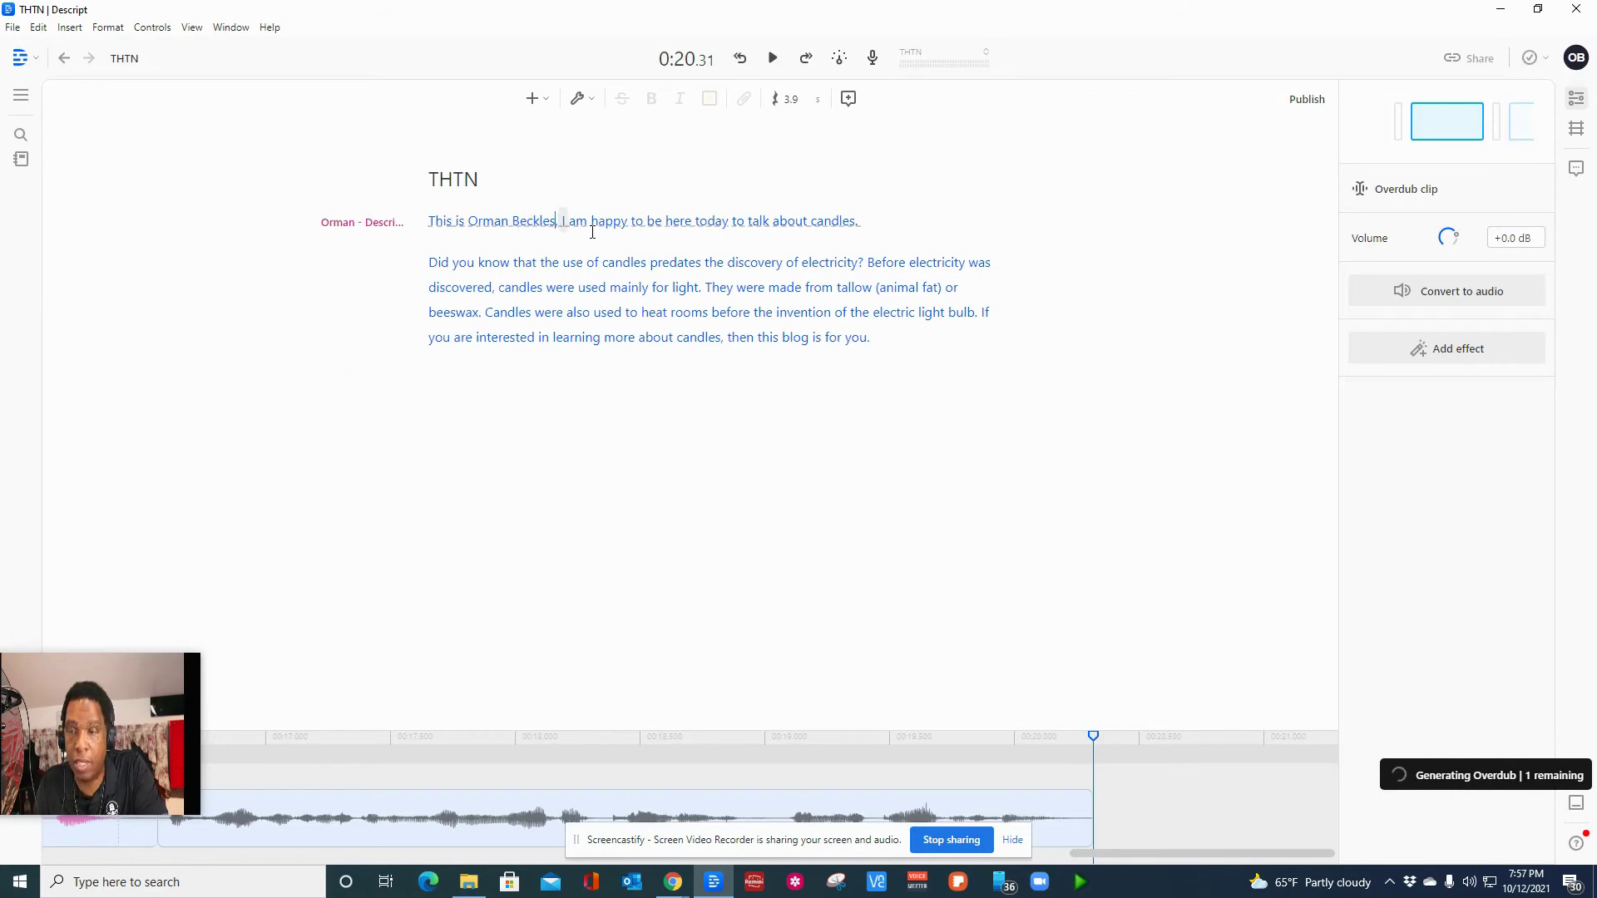
key(BackSpace)
key(BackSpace)
key(BackSpace)
key(BackSpace)
key(BackSpace)
key(BackSpace)
key(BackSpace)
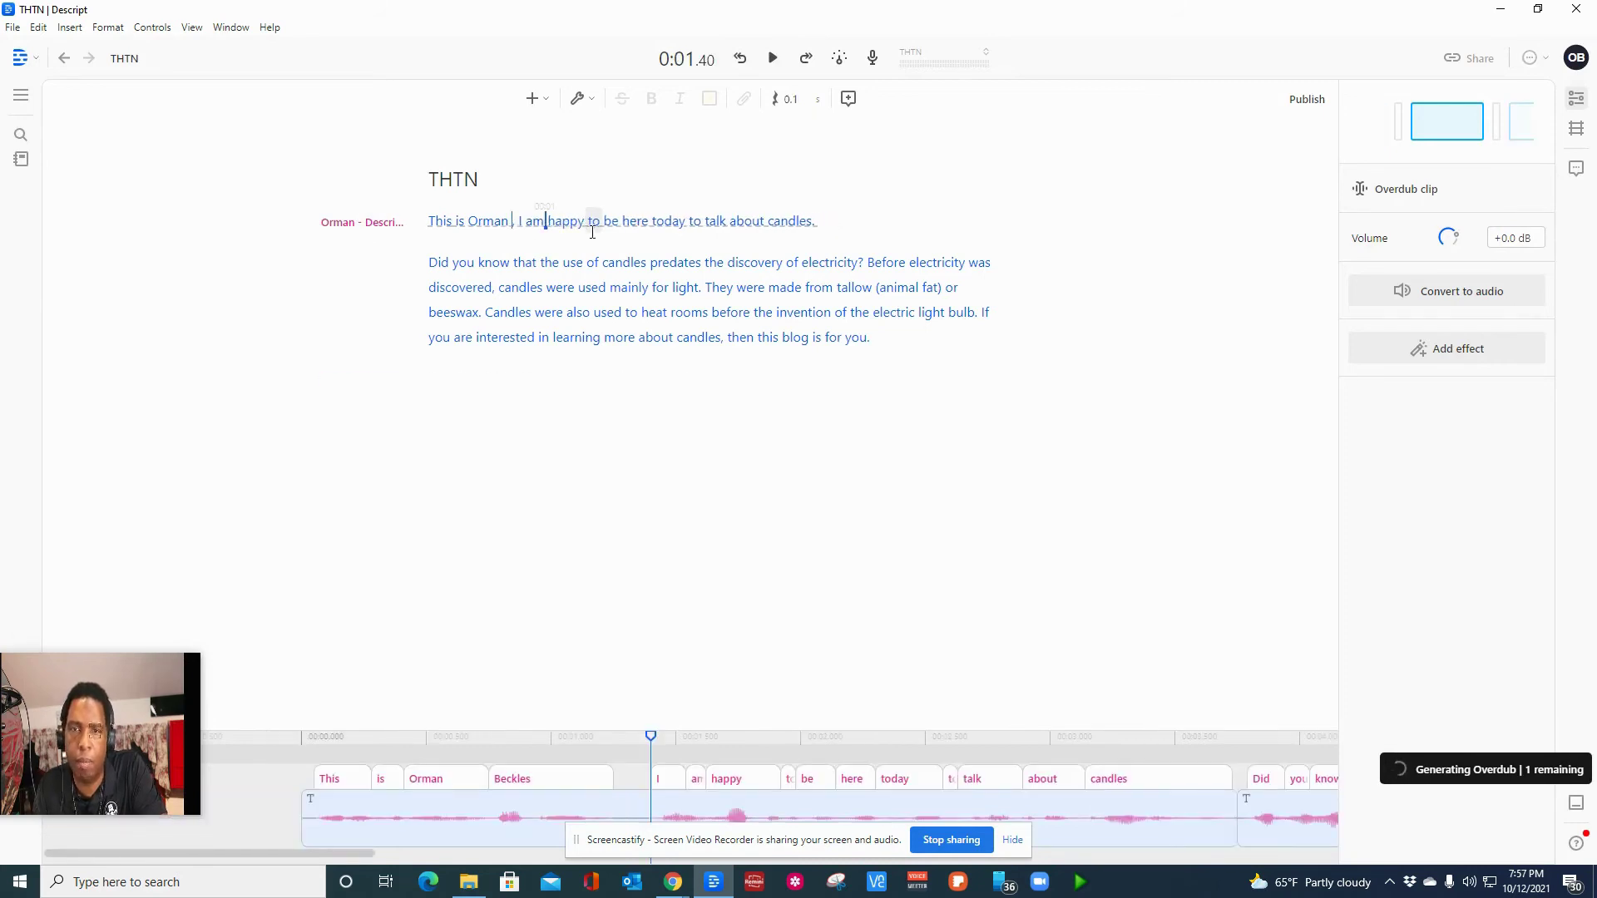
key(BackSpace)
key(BackSpace)
key(BackSpace)
key(BackSpace)
key(BackSpace)
key(BackSpace)
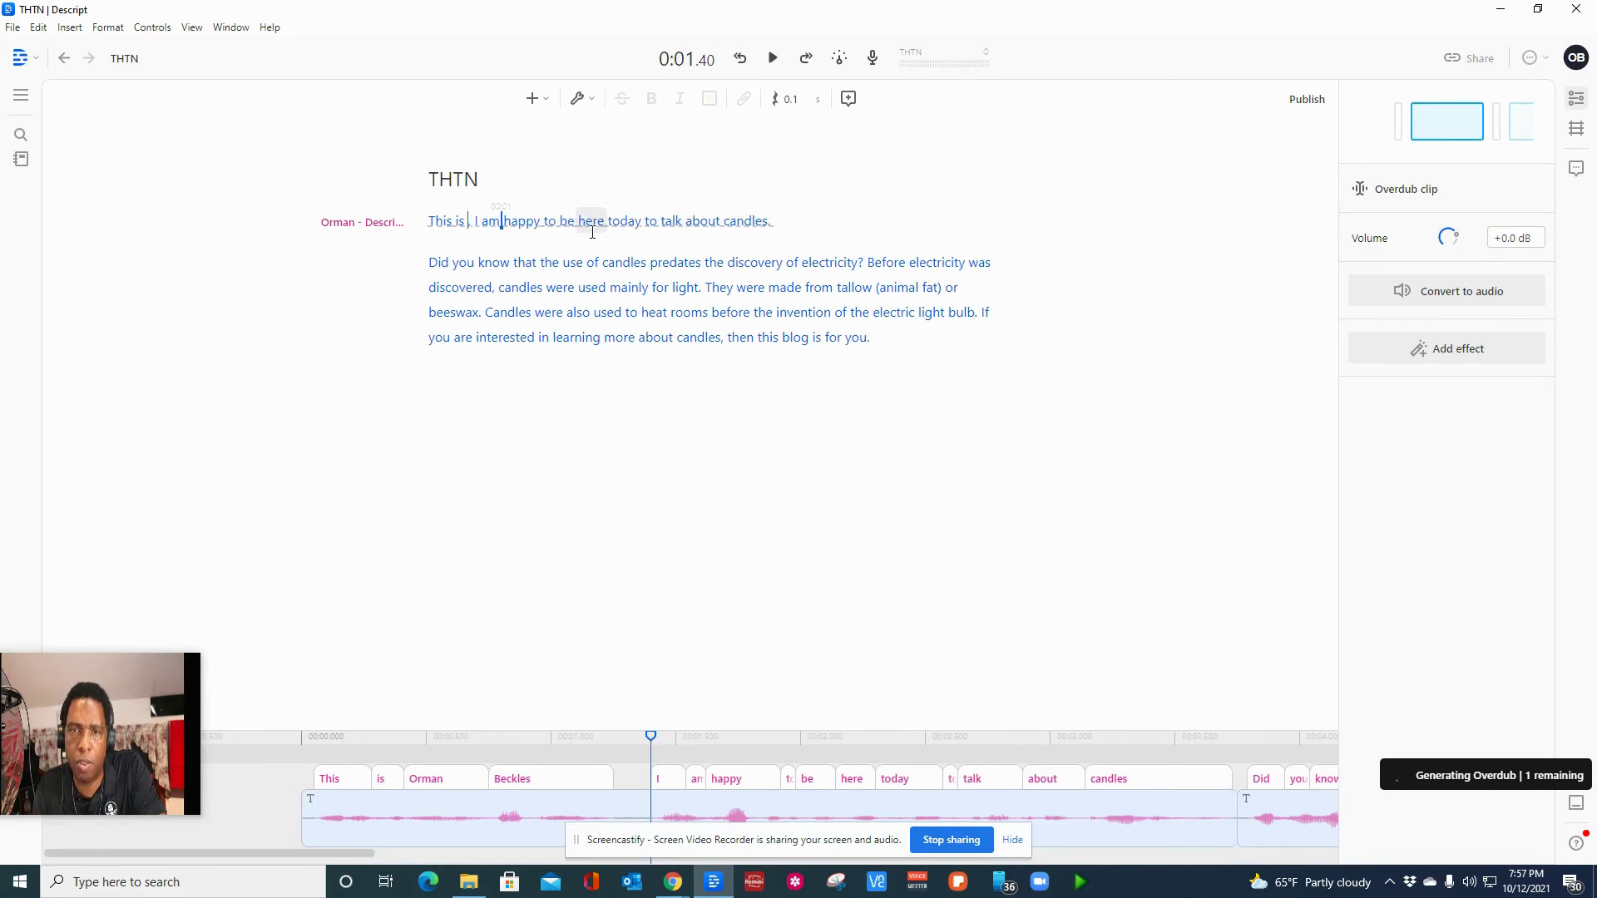
text(emily)
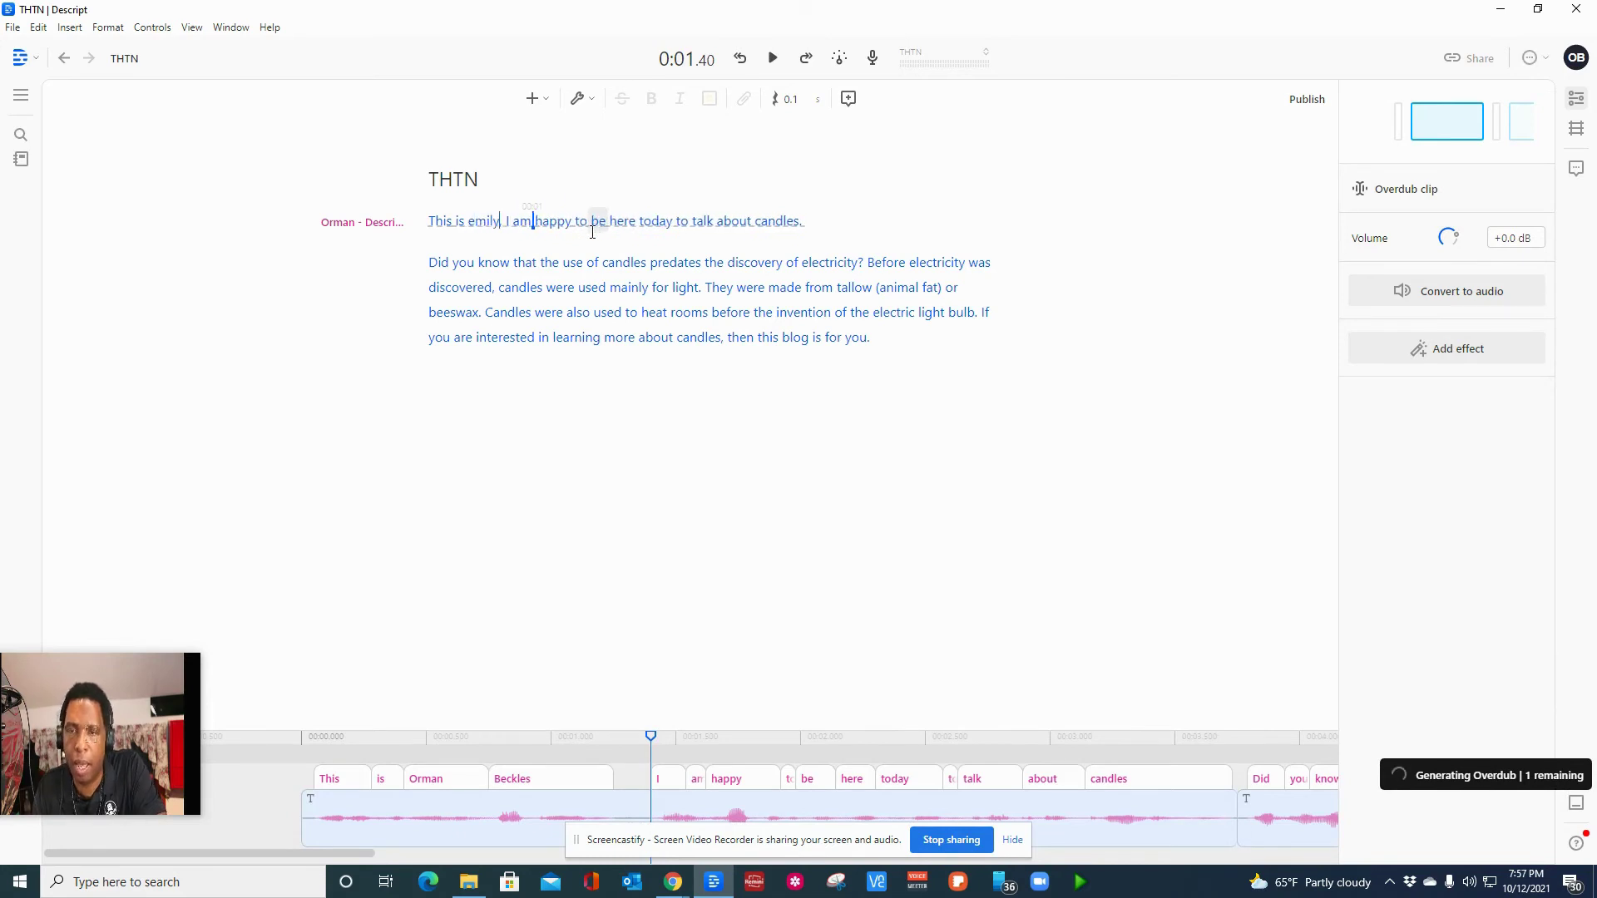
click(371, 228)
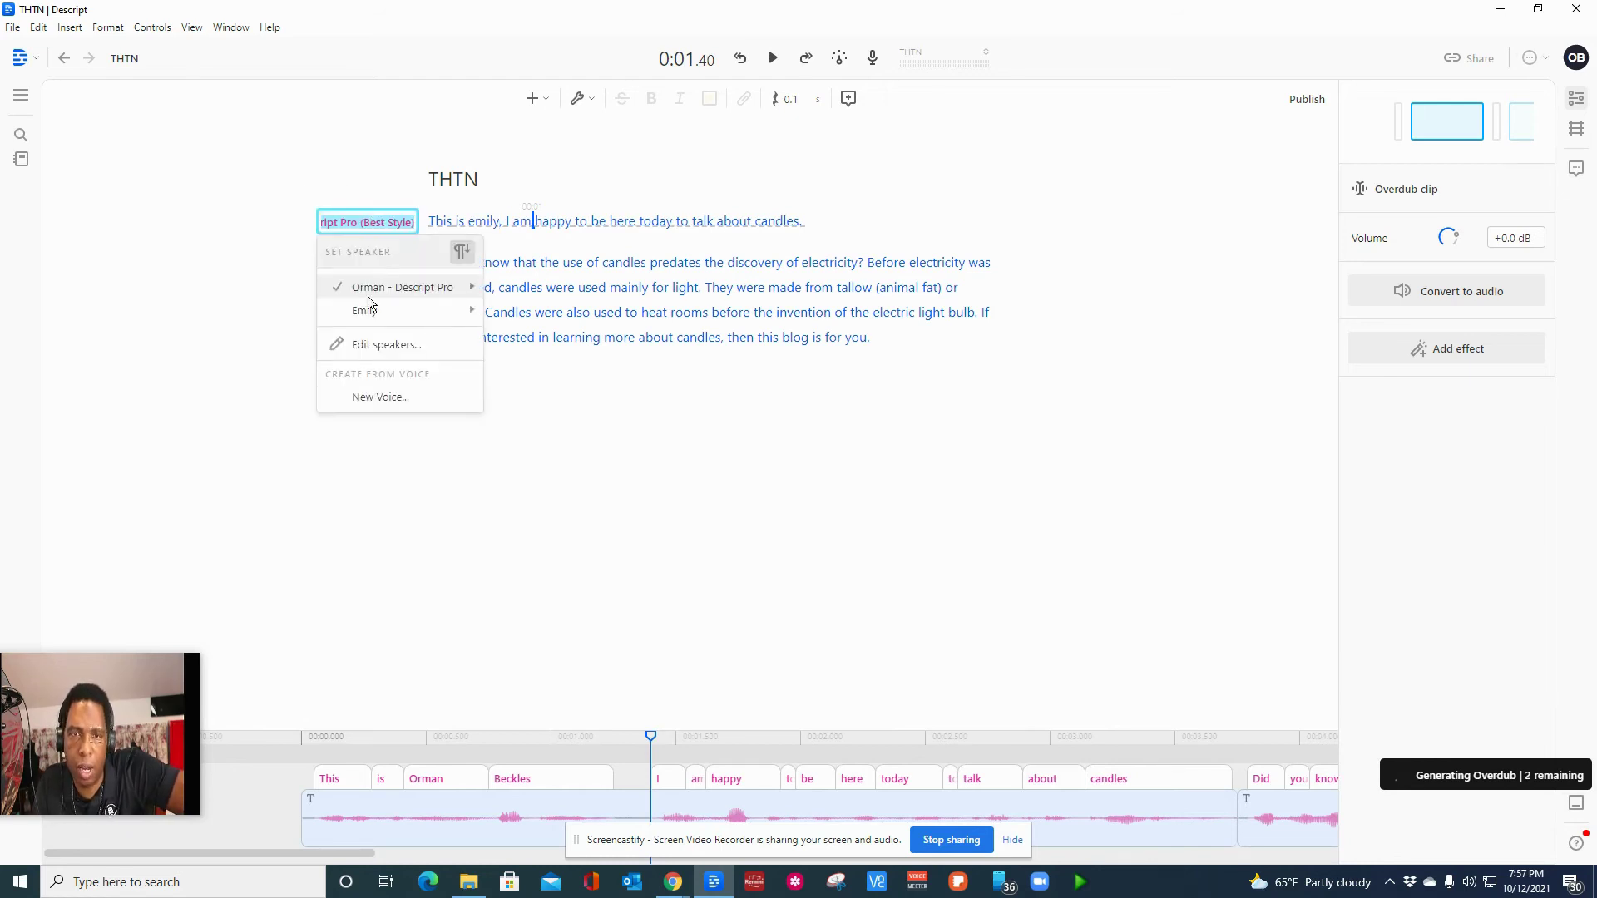
mouse_move(400, 311)
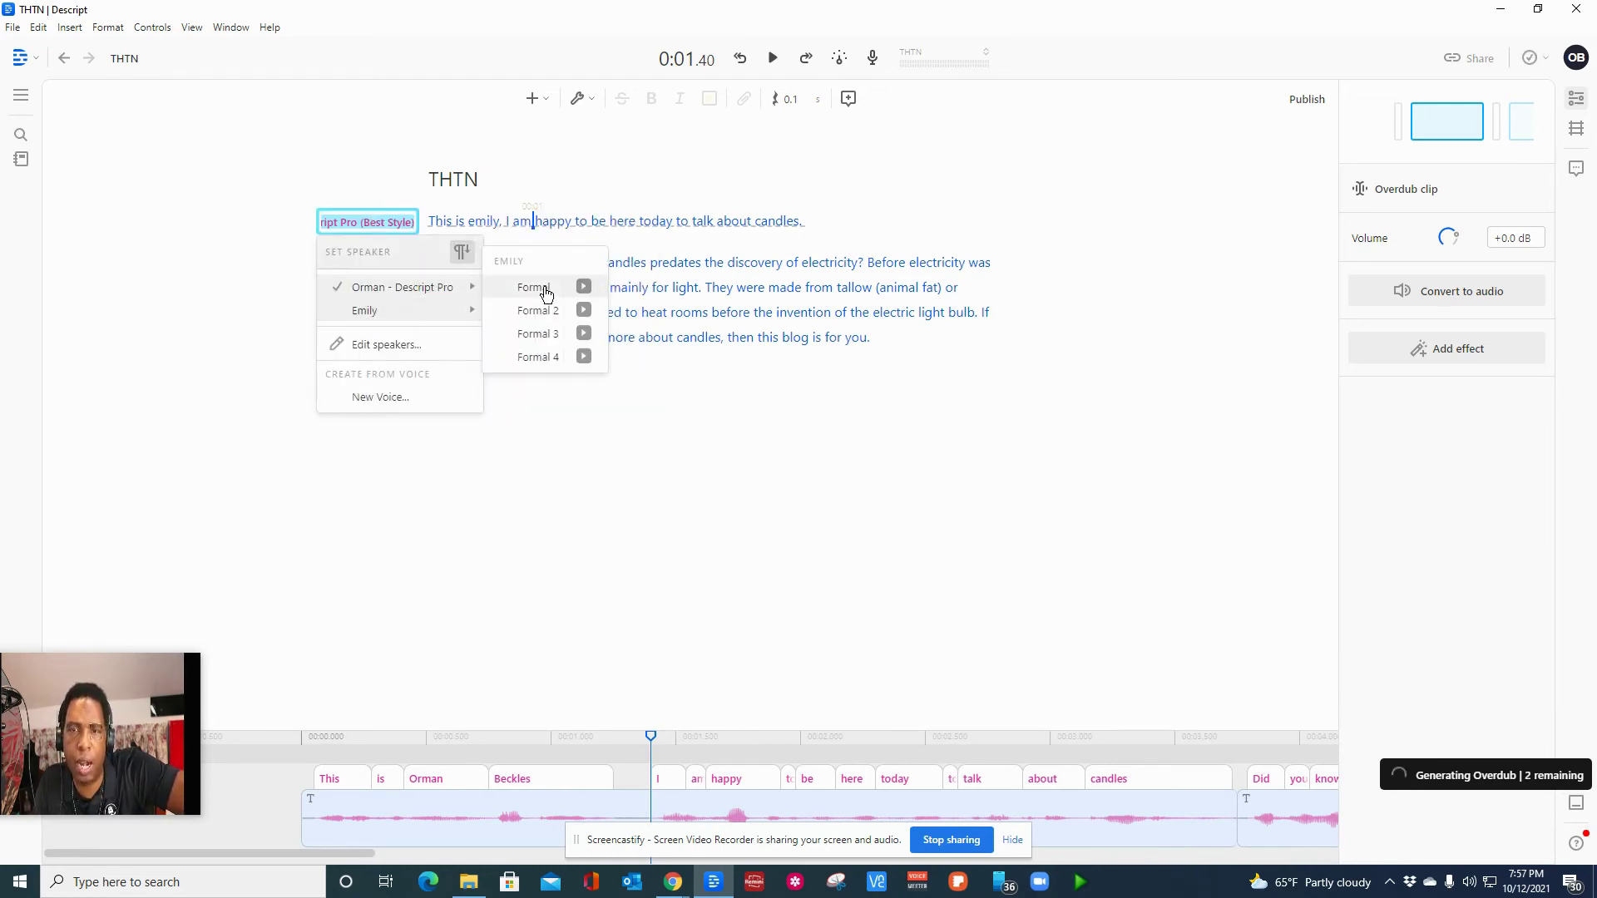
click(545, 293)
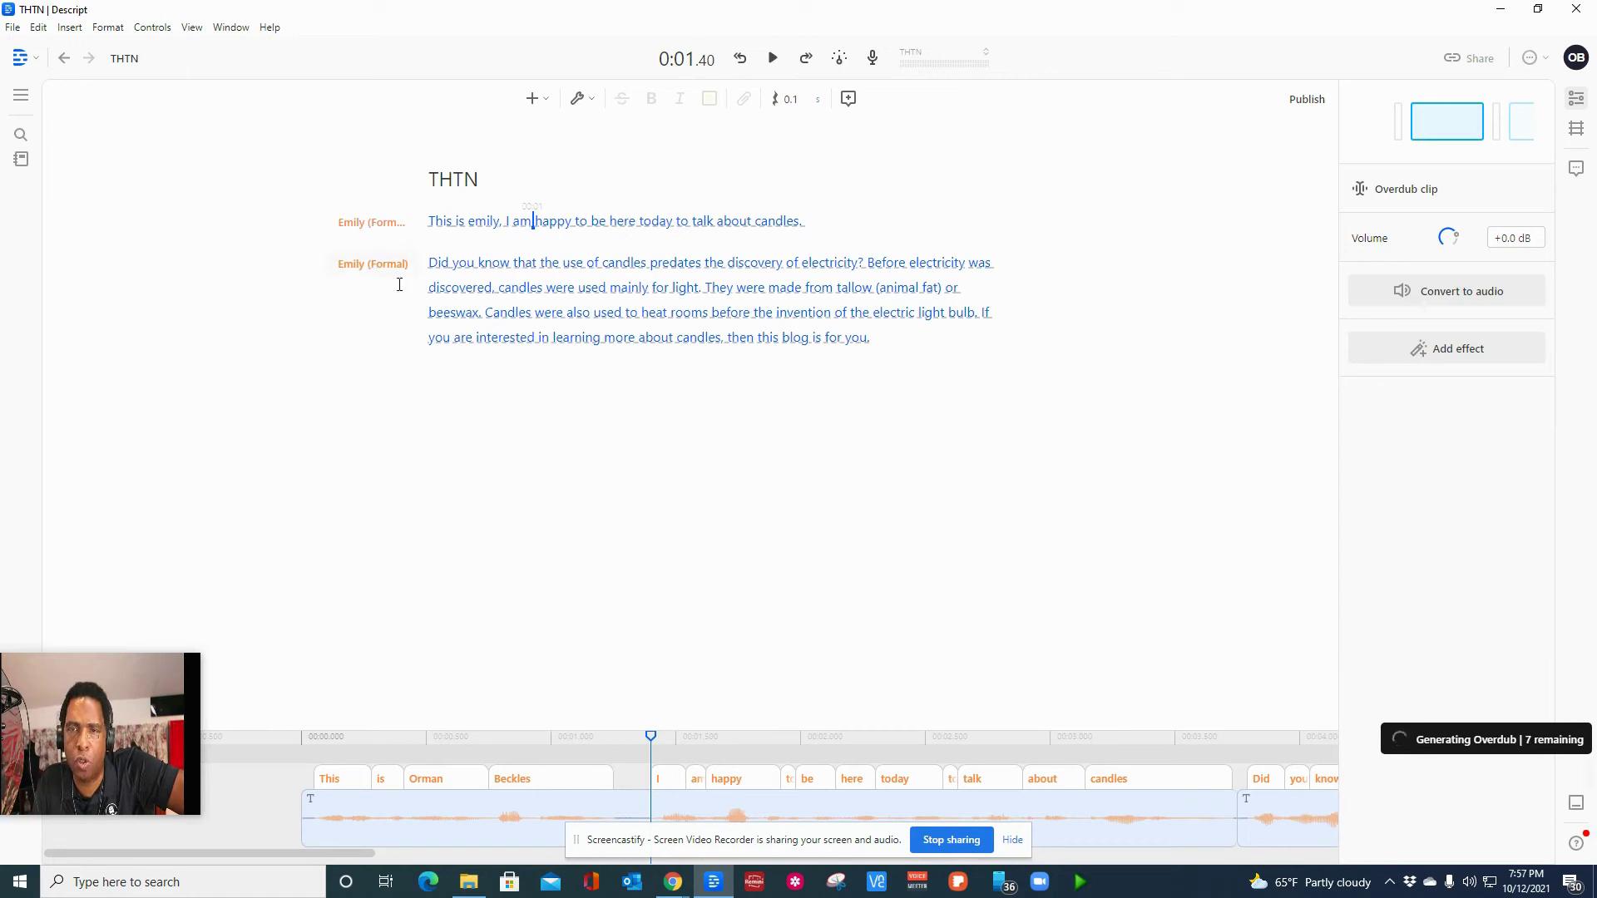
click(427, 221)
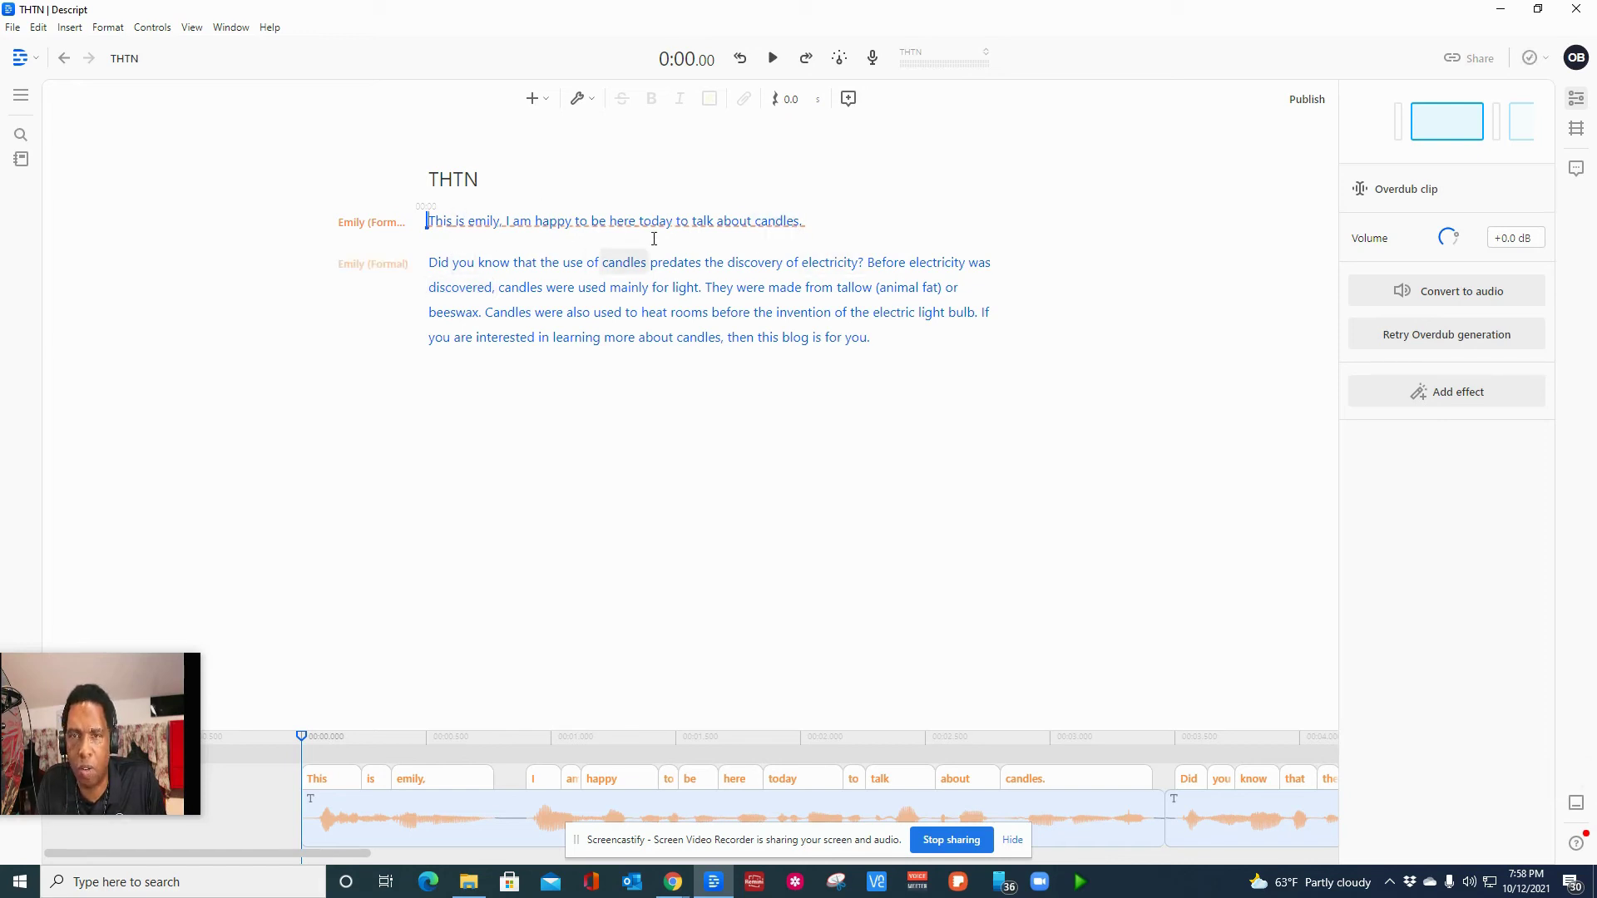
key(Down)
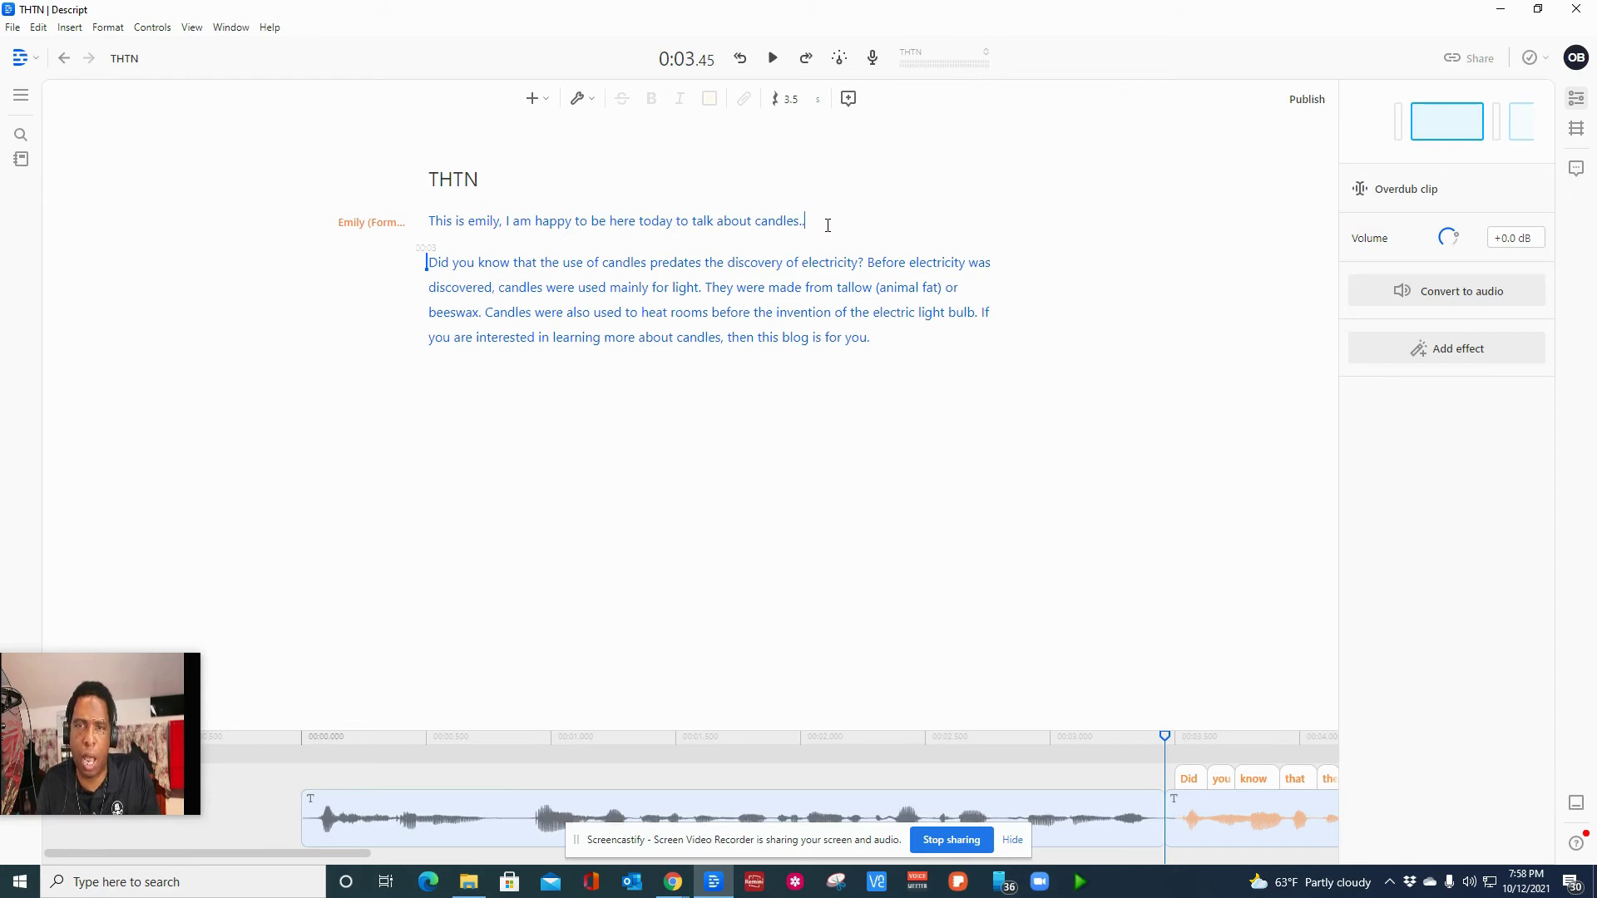
- Play the transcript from the start in Emily's voice, then move into the empty final paragraph
click(429, 221)
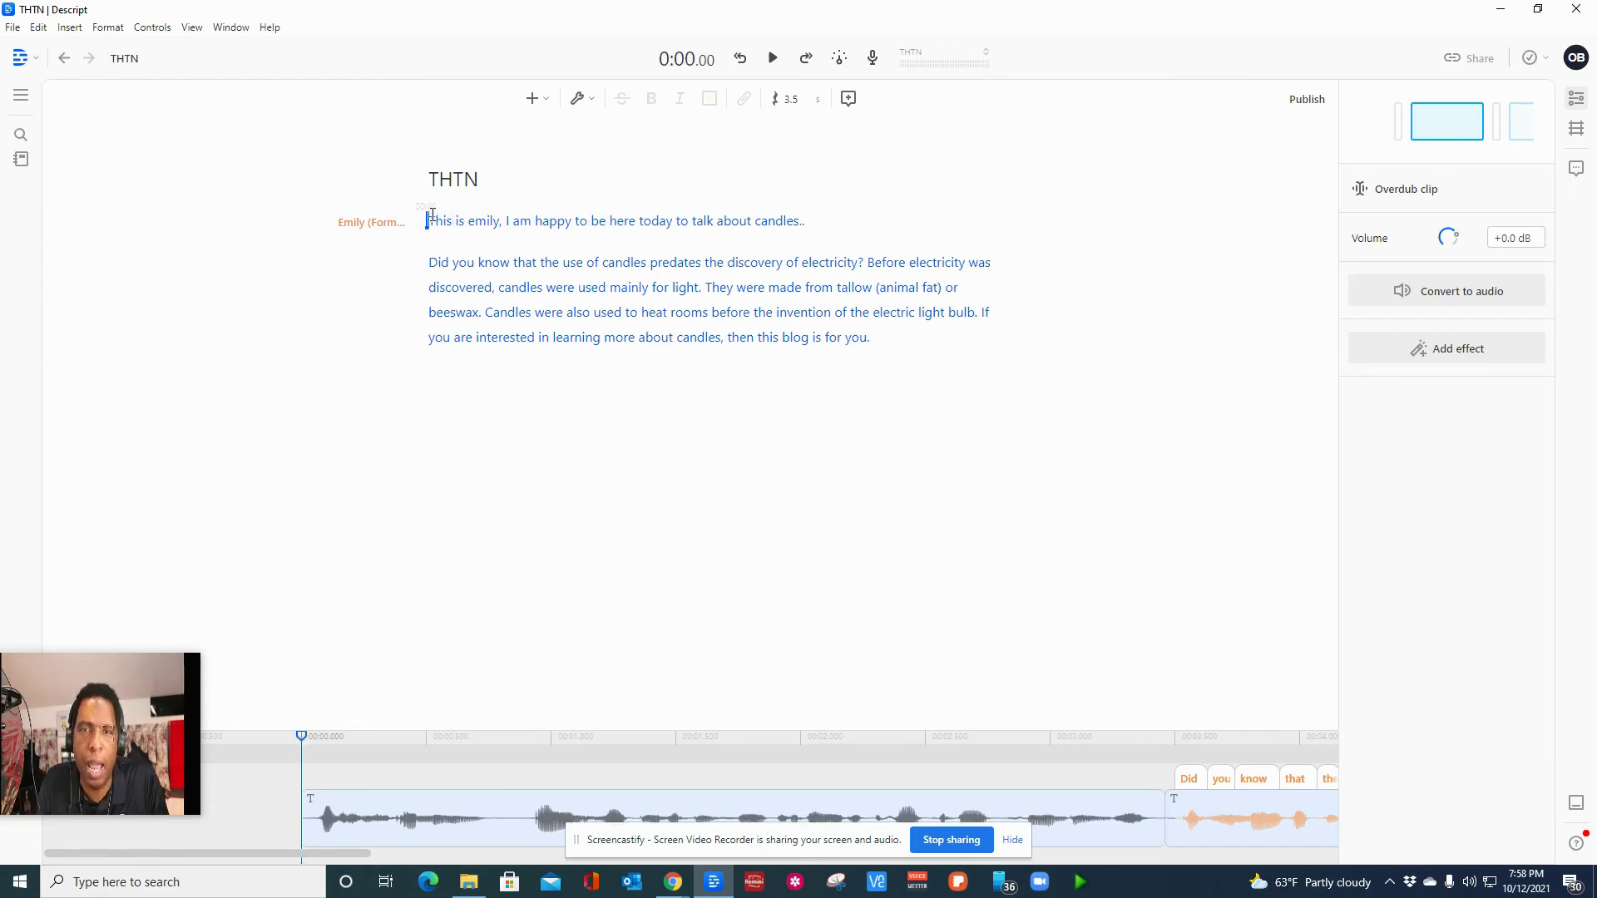
click(774, 57)
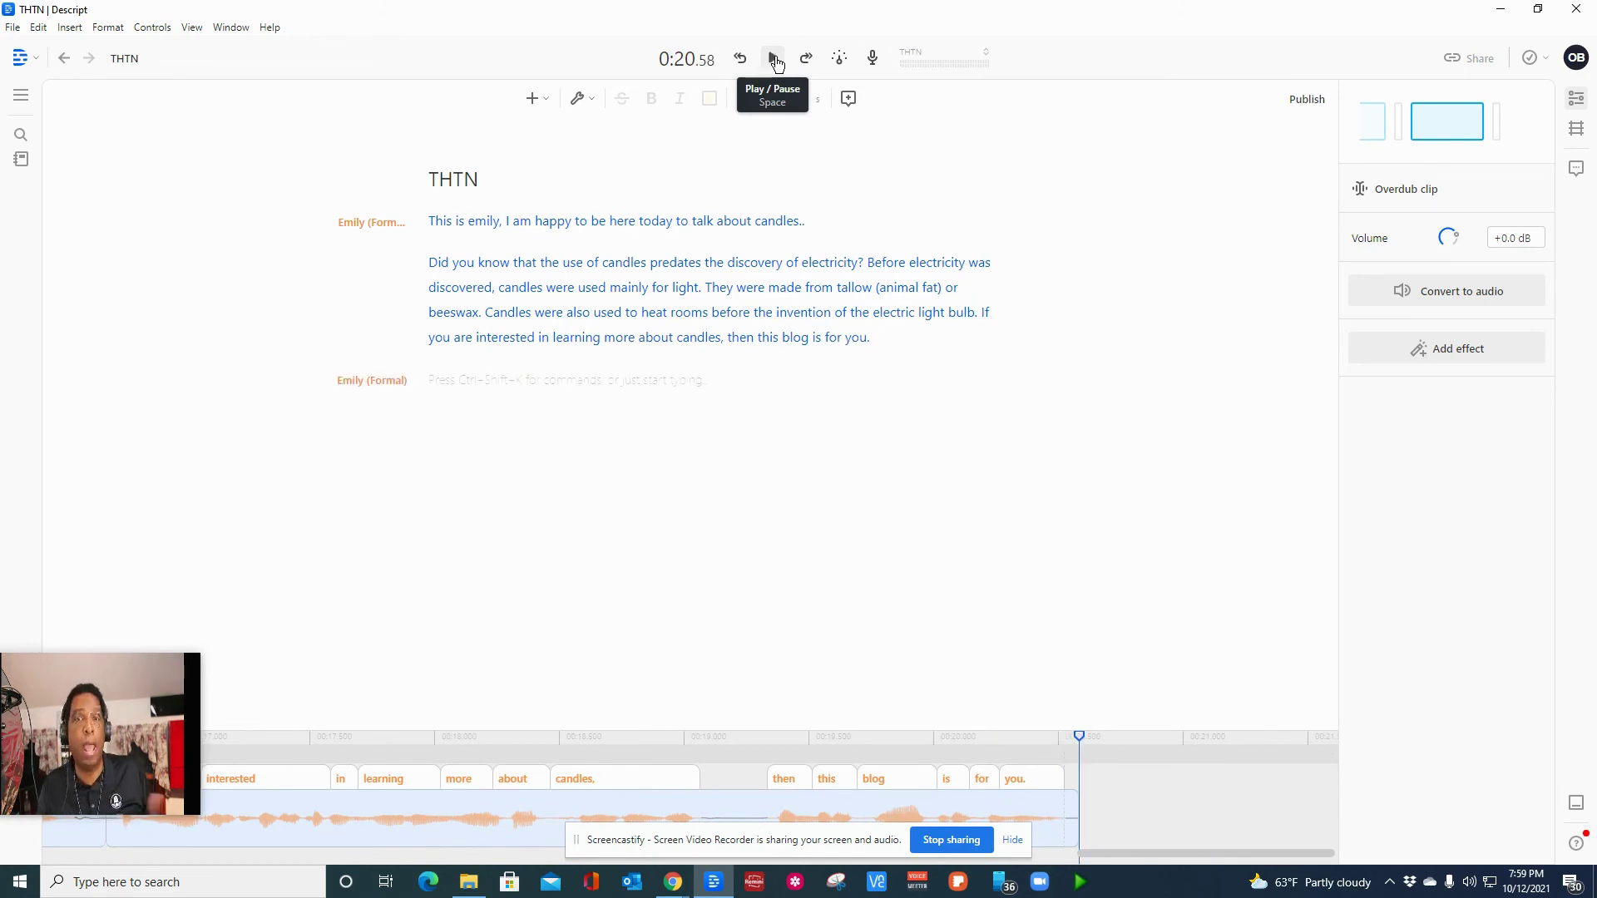
click(440, 379)
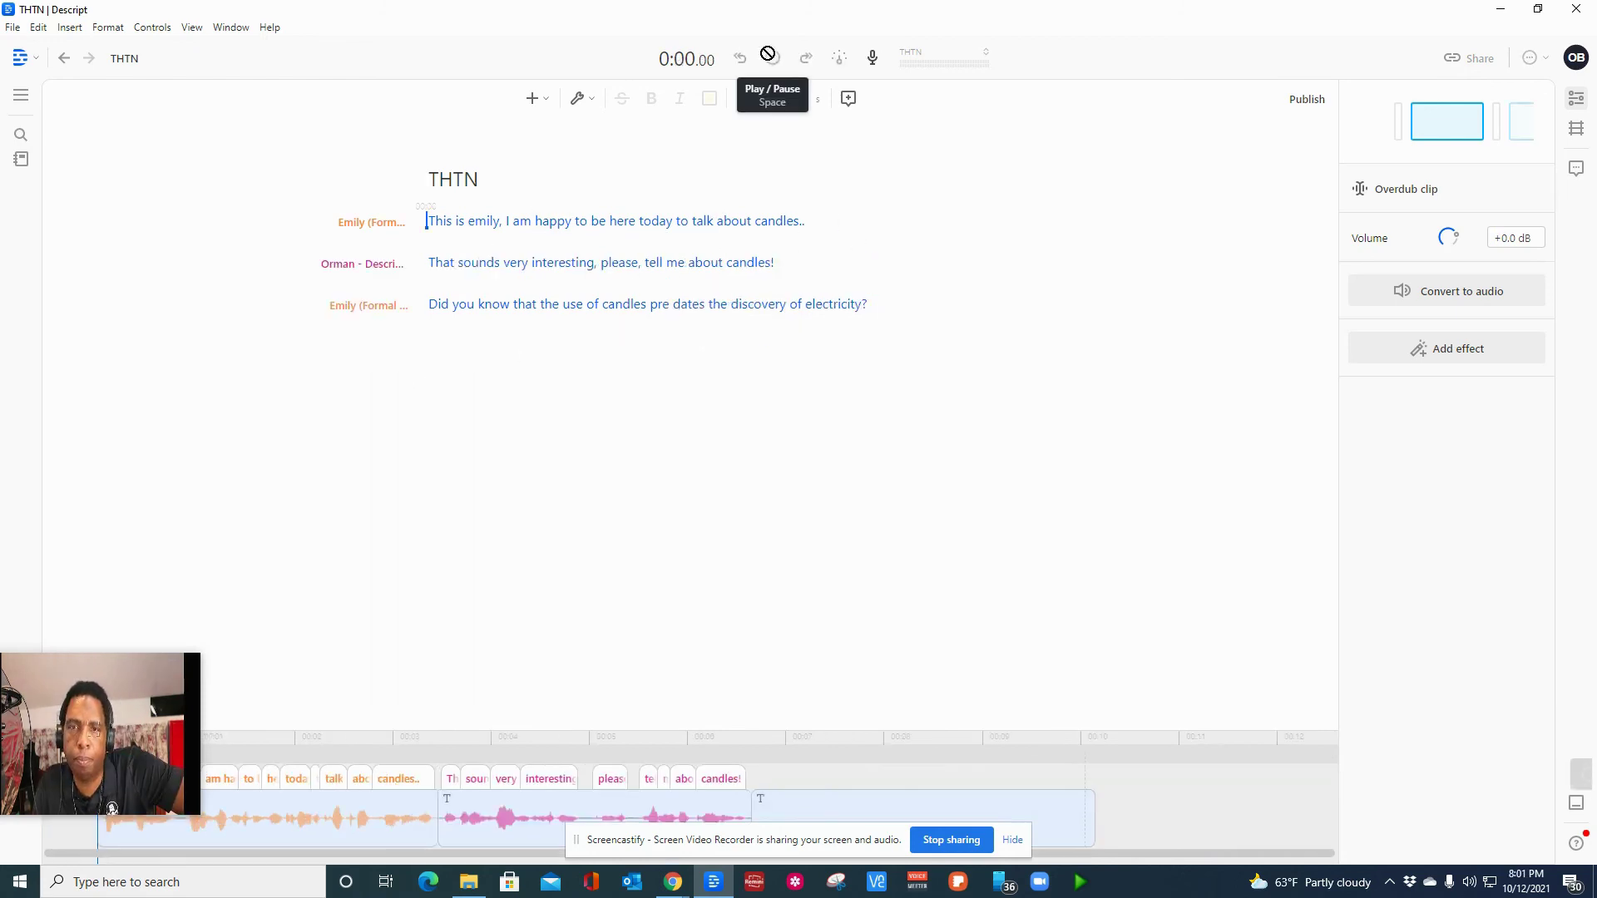
click(767, 56)
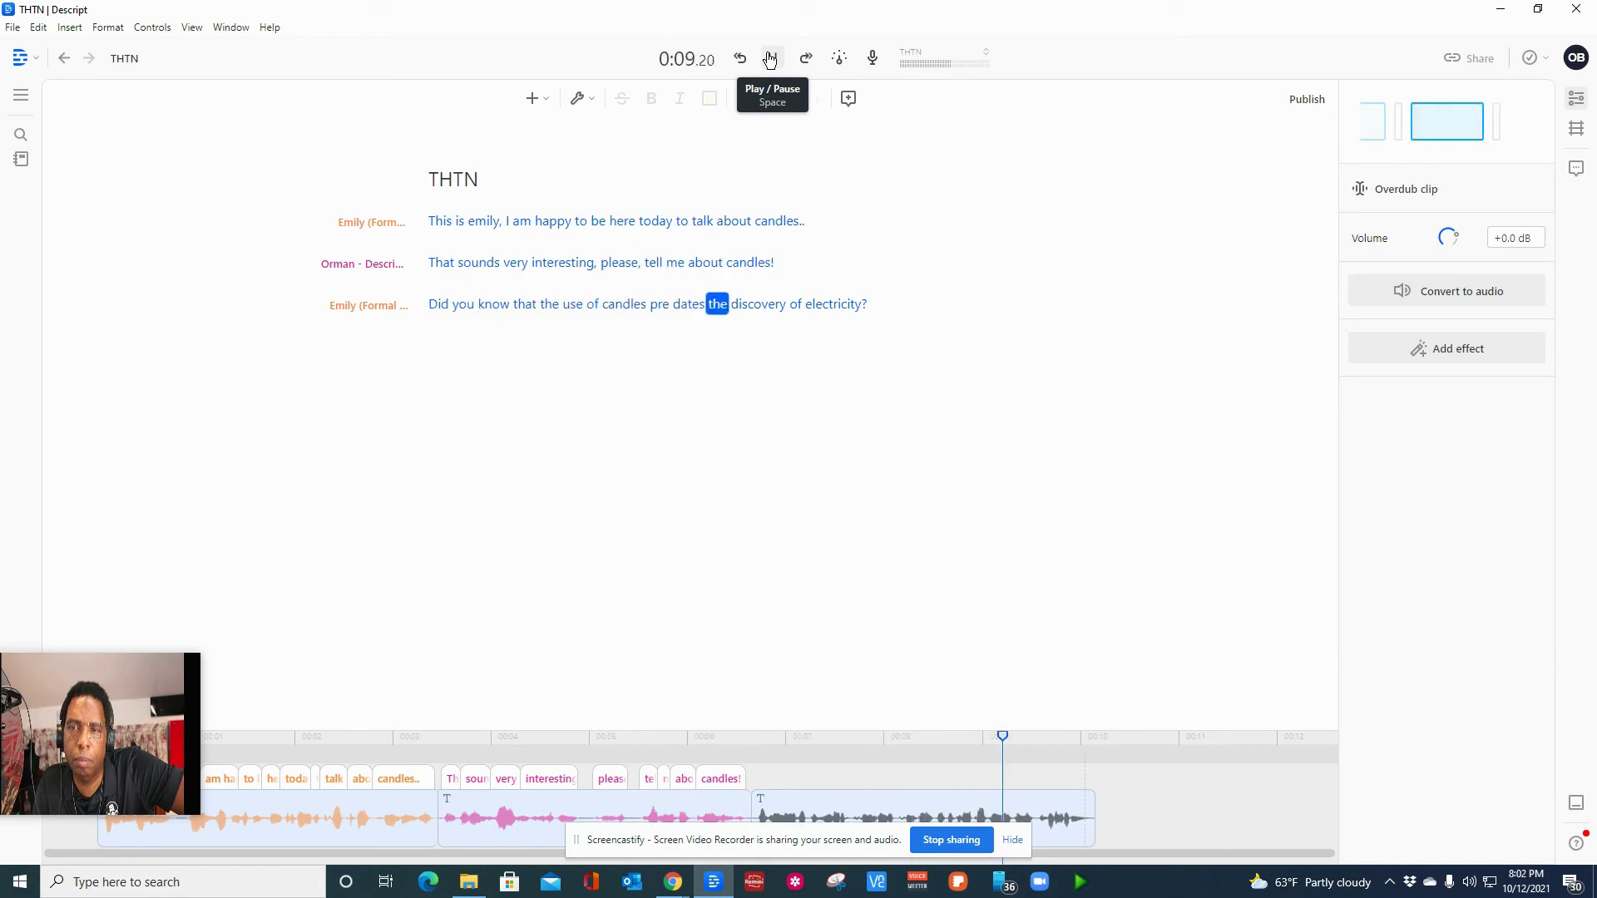
click(769, 58)
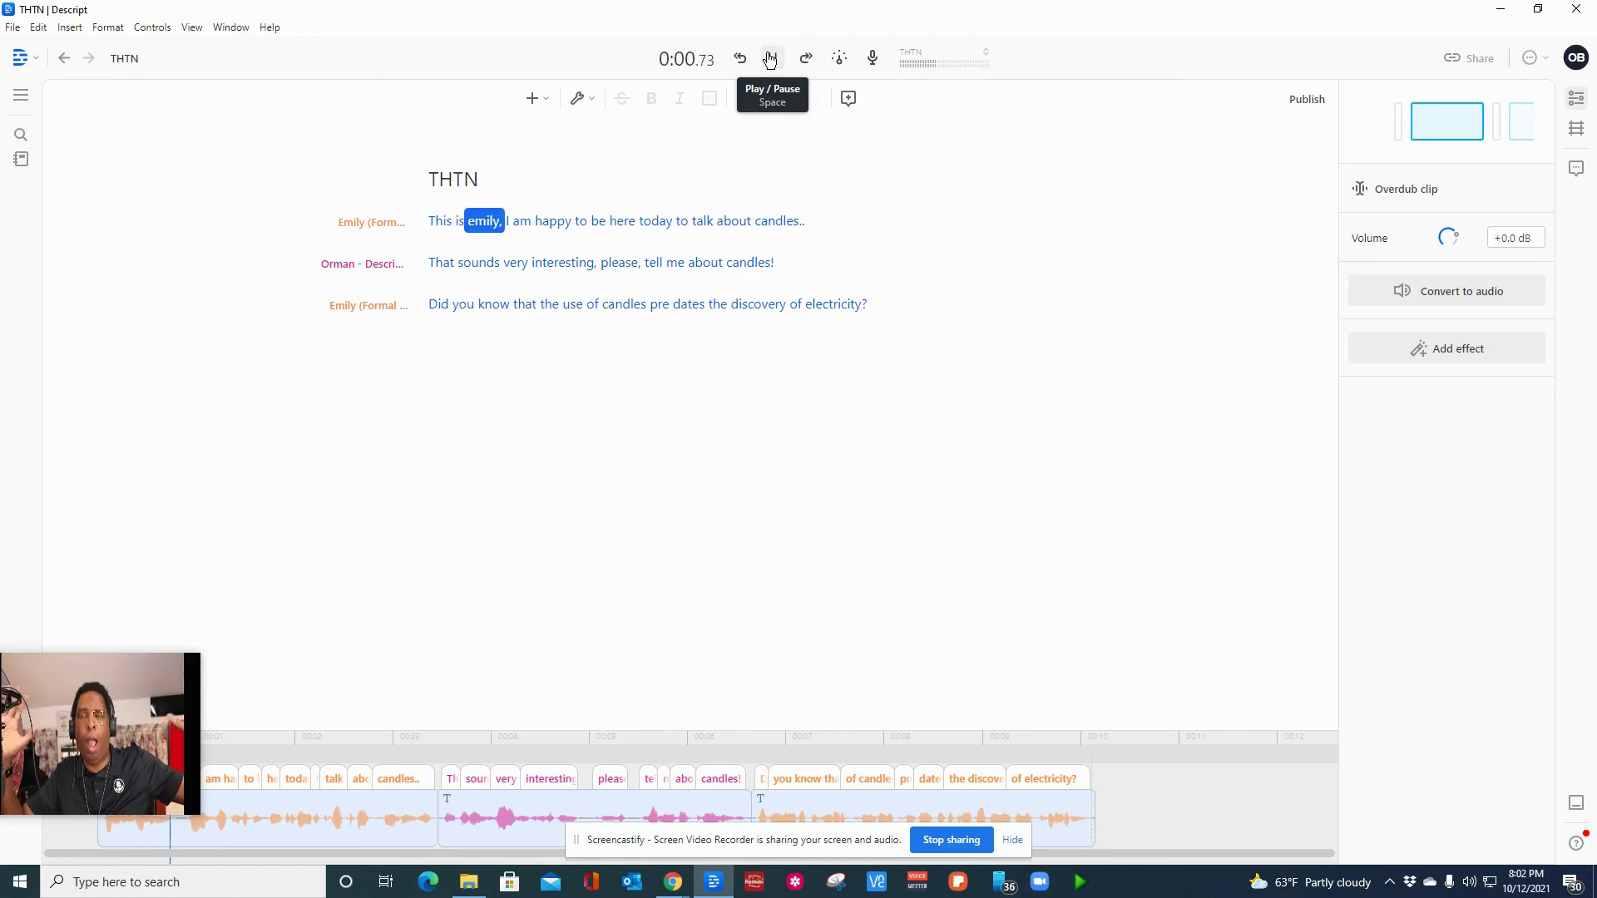